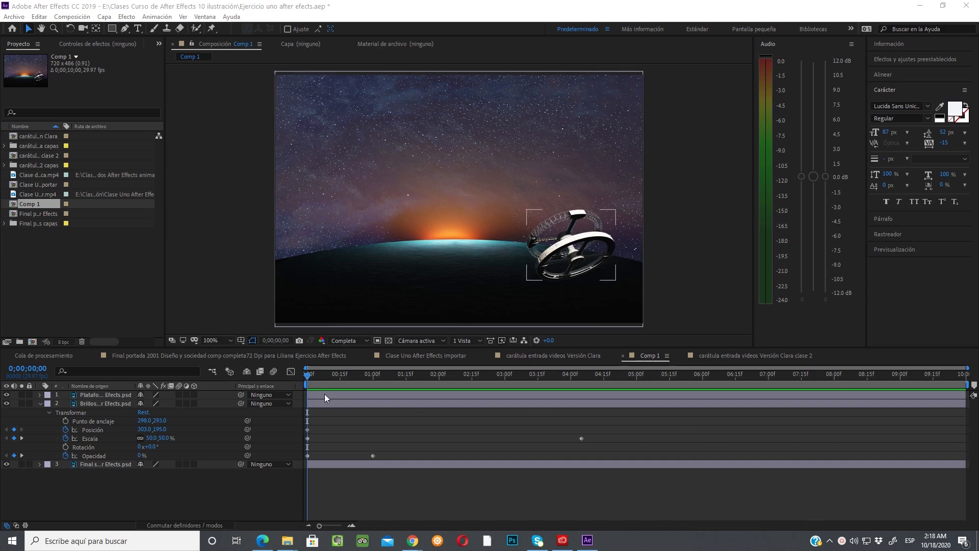
Step: Create a new 405 x 437 px composition with square pixels, 30 frames per second and a black background
{"action": "mouse_move", "coordinate": [309, 375]}
{"action": "left_mouse_down"}
{"action": "mouse_move", "coordinate": [720, 375]}
{"action": "mouse_move", "coordinate": [305, 381]}
{"action": "left_mouse_up"}
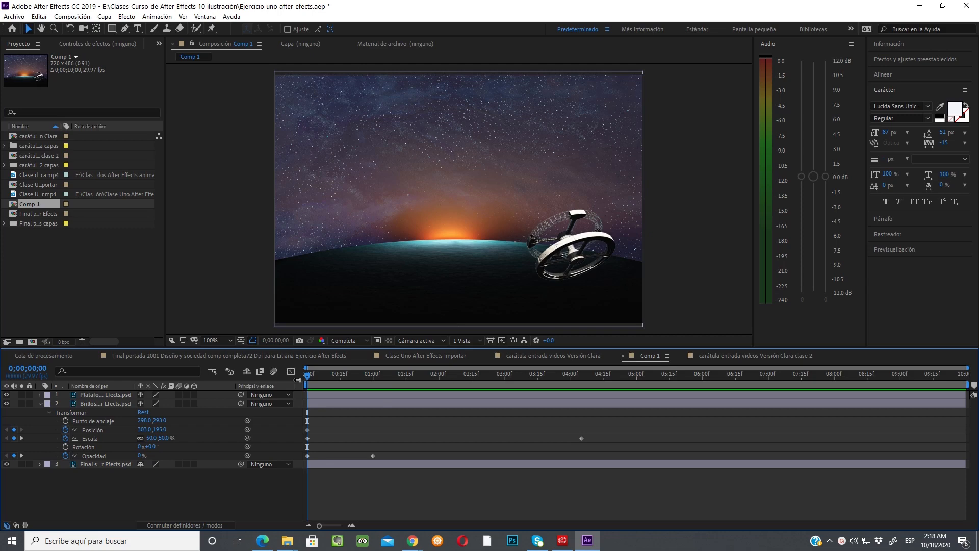
{"action": "left_click", "coordinate": [82, 19]}
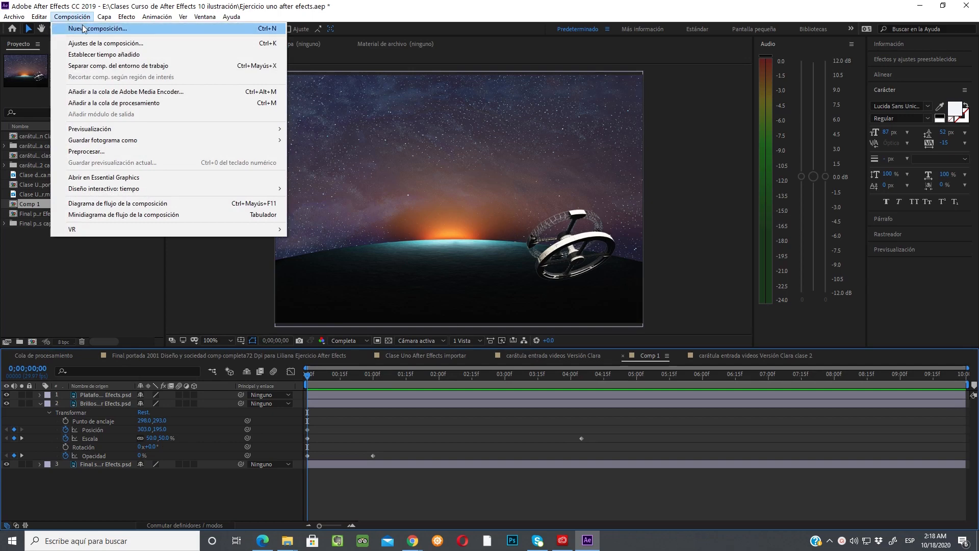
{"action": "left_click", "coordinate": [84, 29]}
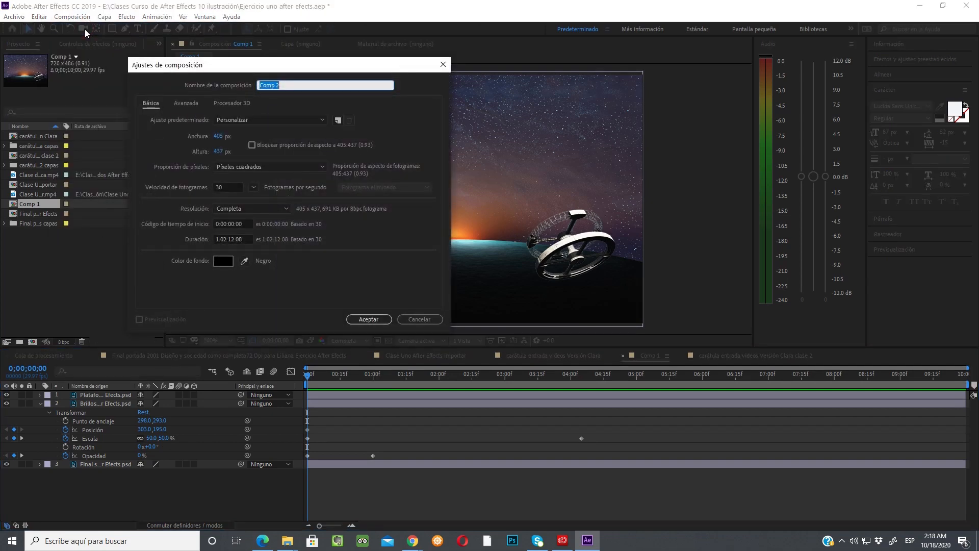
{"action": "left_click", "coordinate": [380, 320]}
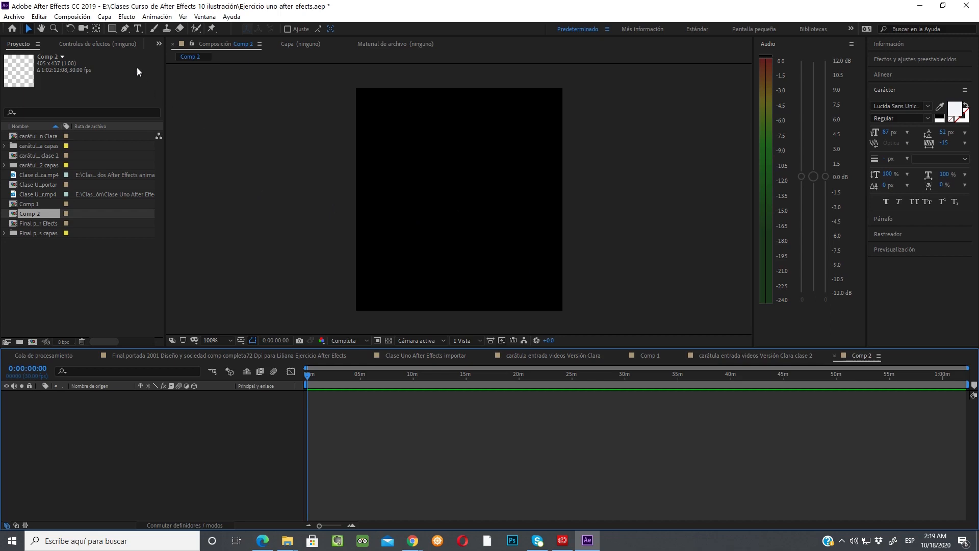
Step: Add a text layer reading "diseño" and move the word to the horizontal middle of the composition
{"action": "left_click", "coordinate": [105, 17]}
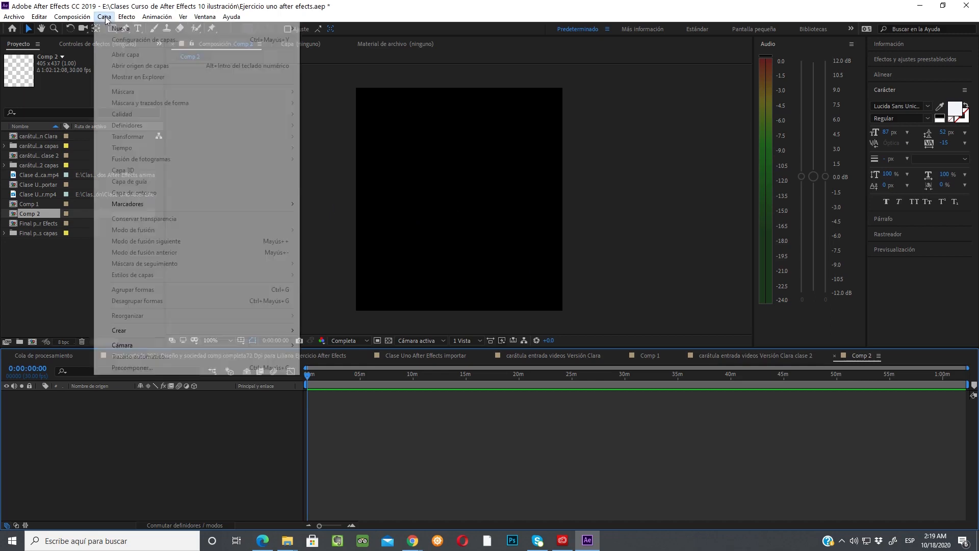
{"action": "mouse_move", "coordinate": [113, 33]}
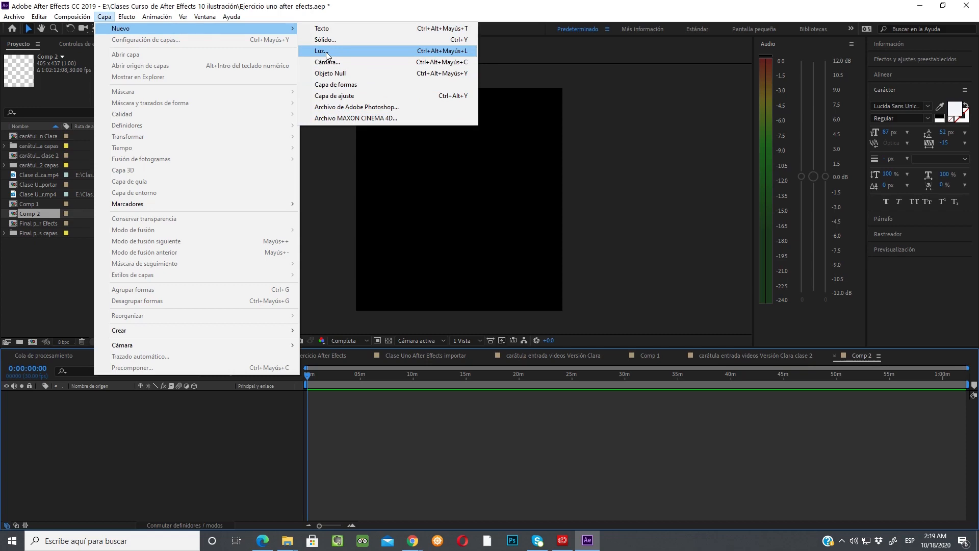
{"action": "left_click", "coordinate": [323, 29]}
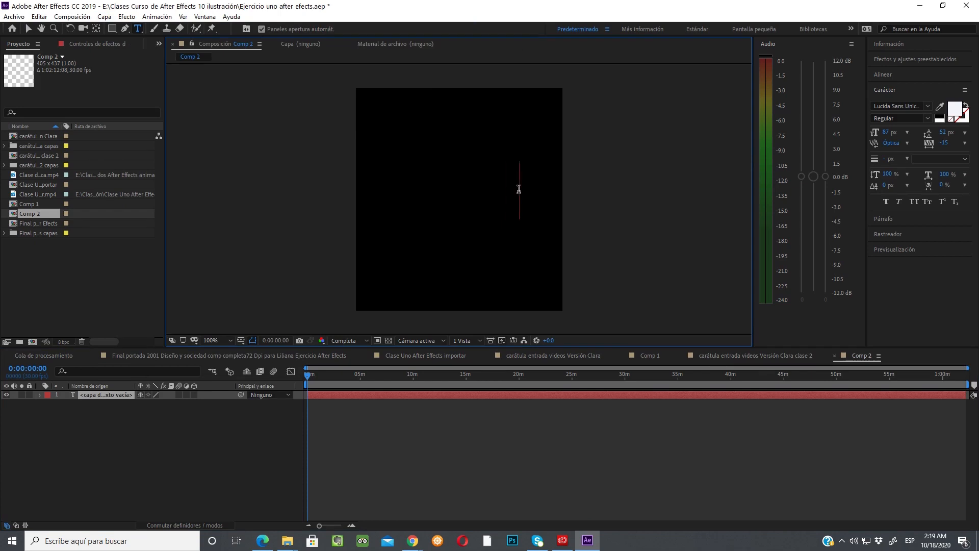
{"action": "type", "text": "diseño"}
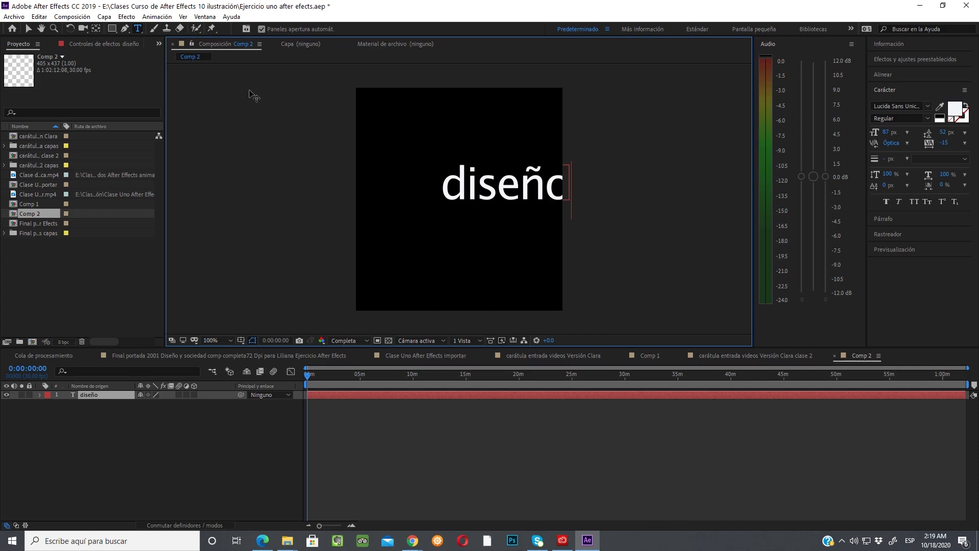
{"action": "left_click", "coordinate": [28, 29]}
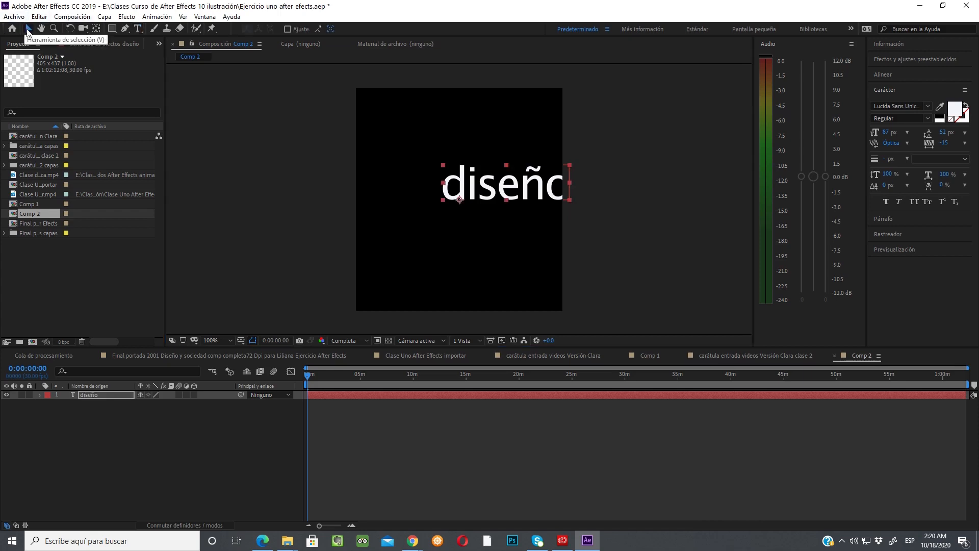
{"action": "left_click_drag", "start_coordinate": [502, 193], "coordinate": [442, 192]}
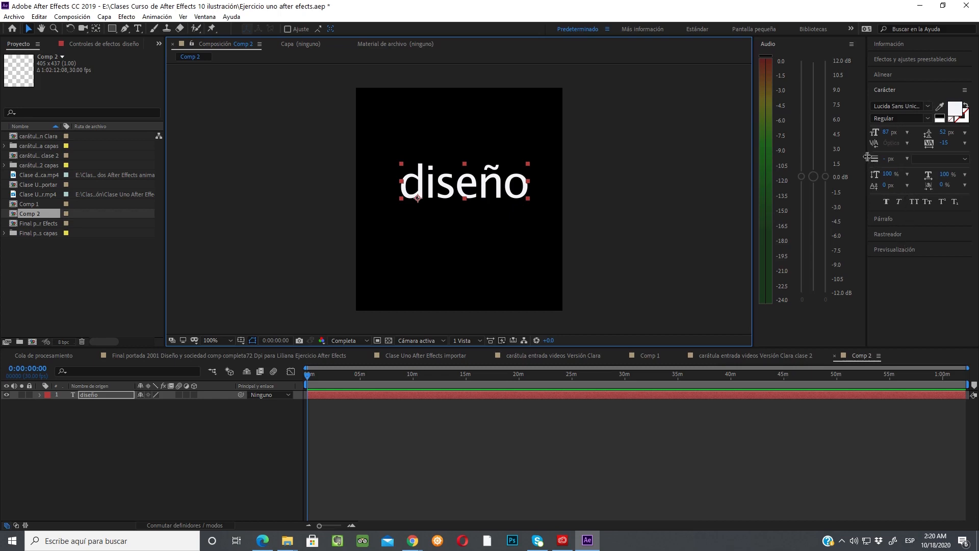
Step: Widen the character settings area and try the fonts Microsoft Himalaya, MS Sans Serif and System on the "diseño" text
{"action": "left_click_drag", "start_coordinate": [867, 157], "coordinate": [838, 158]}
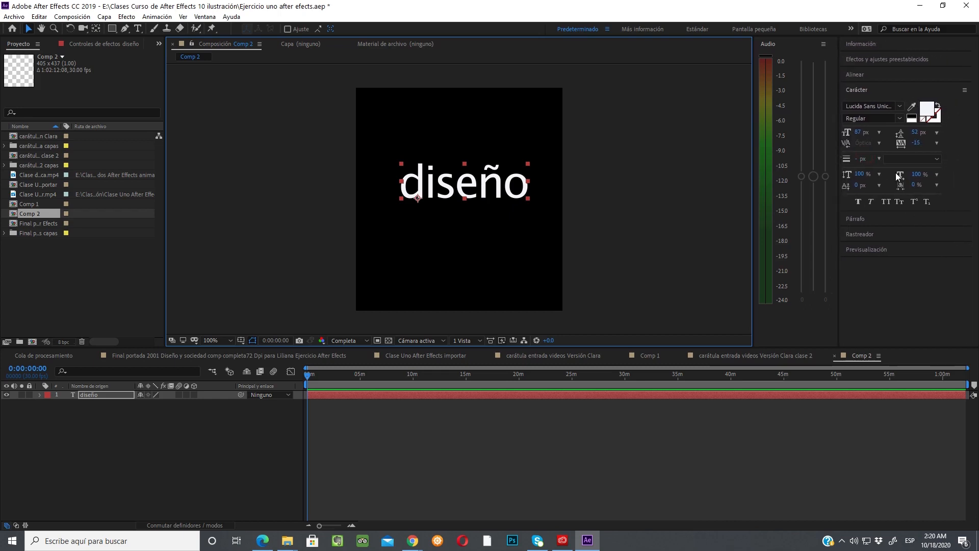
{"action": "left_click", "coordinate": [898, 106]}
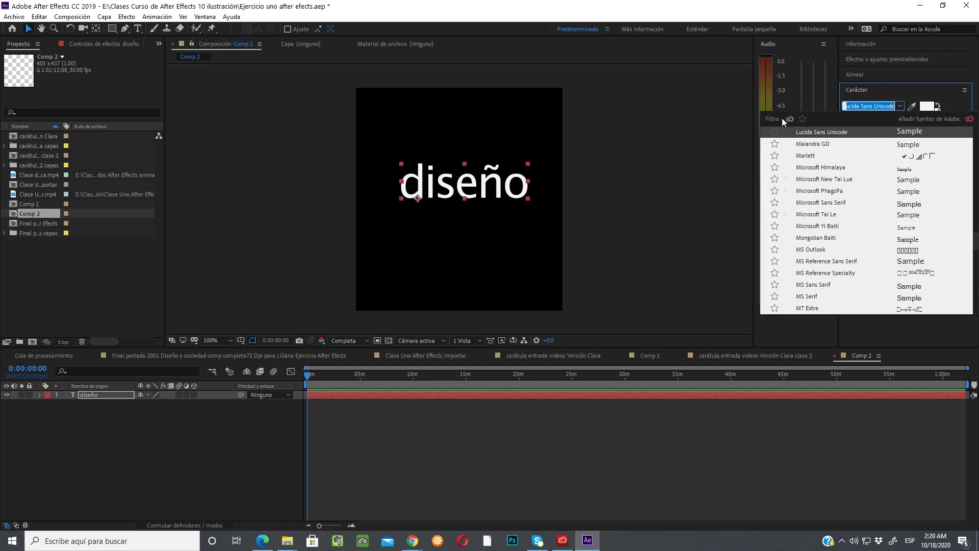
{"action": "left_click", "coordinate": [822, 168]}
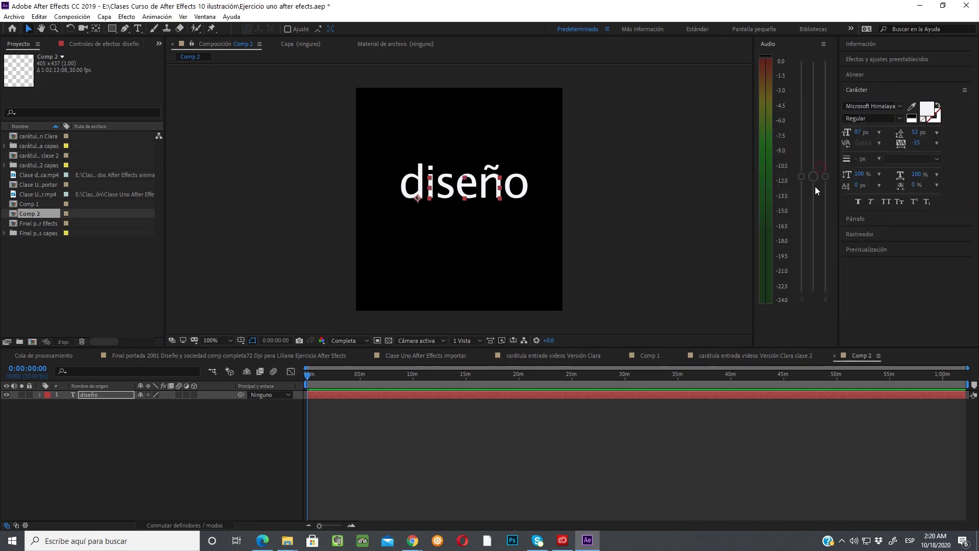
{"action": "left_click", "coordinate": [898, 108]}
{"action": "left_click", "coordinate": [819, 249]}
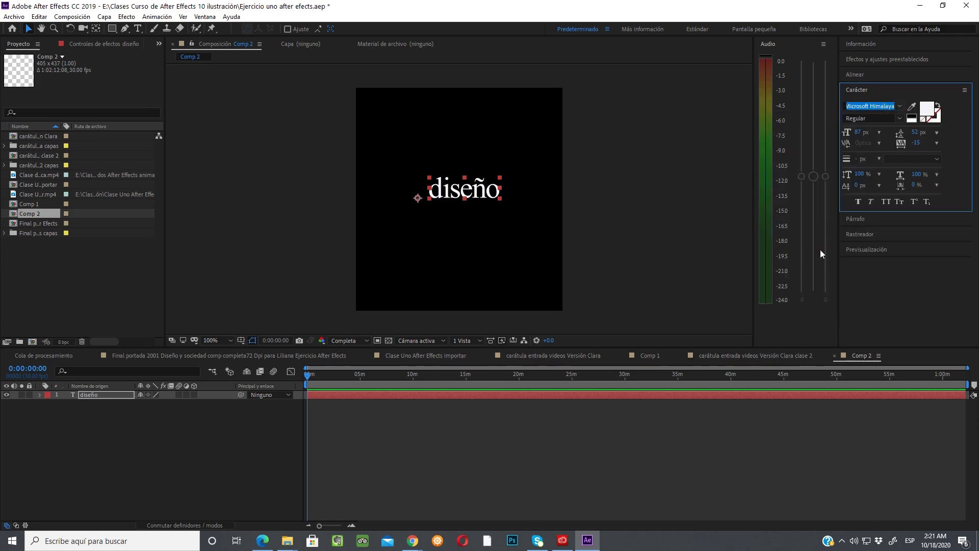
{"action": "left_click", "coordinate": [899, 108]}
{"action": "scroll", "coordinate": [872, 214], "scroll_direction": "down", "scroll_amount": 3}
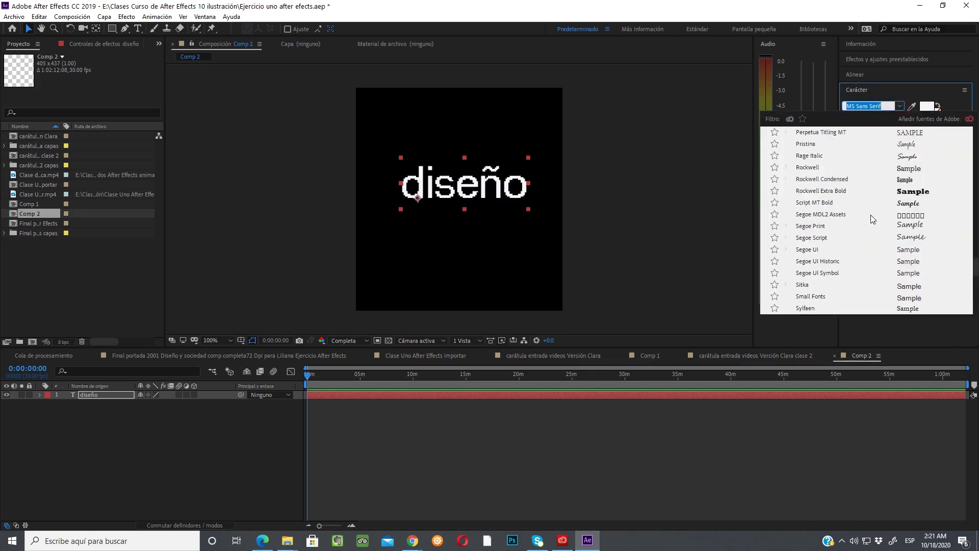
{"action": "scroll", "coordinate": [871, 215], "scroll_direction": "down", "scroll_amount": 2}
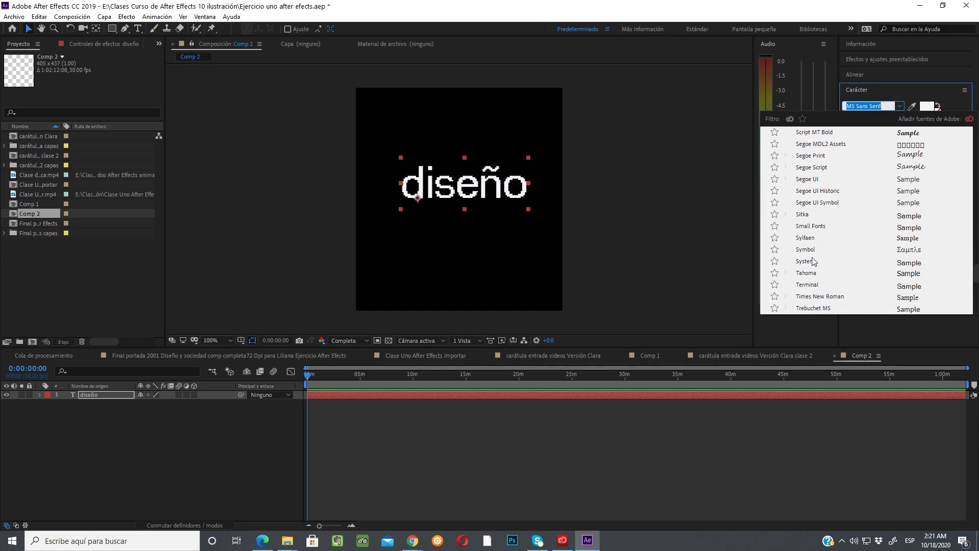
{"action": "left_click", "coordinate": [813, 261]}
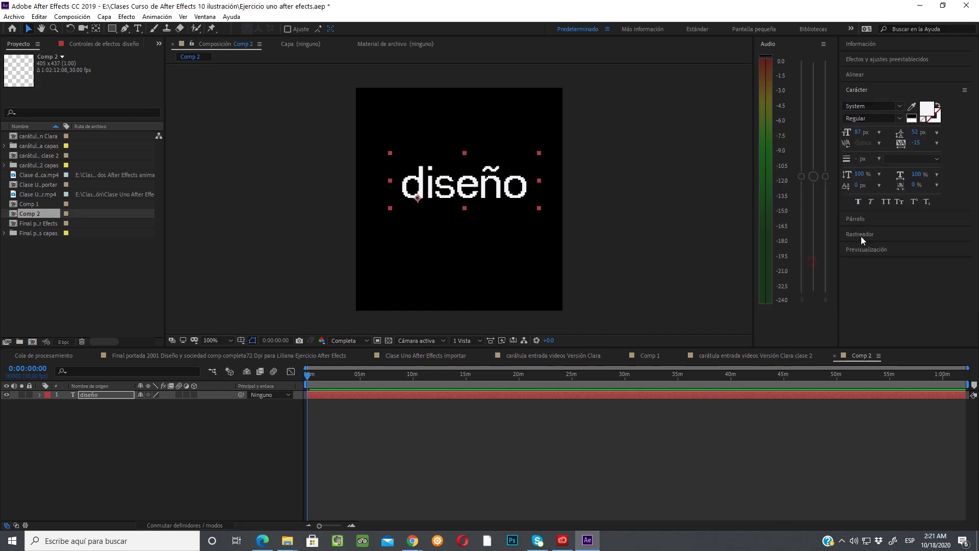
Step: Set the font of the "diseño" text to Lucida Sans
{"action": "left_click", "coordinate": [899, 107]}
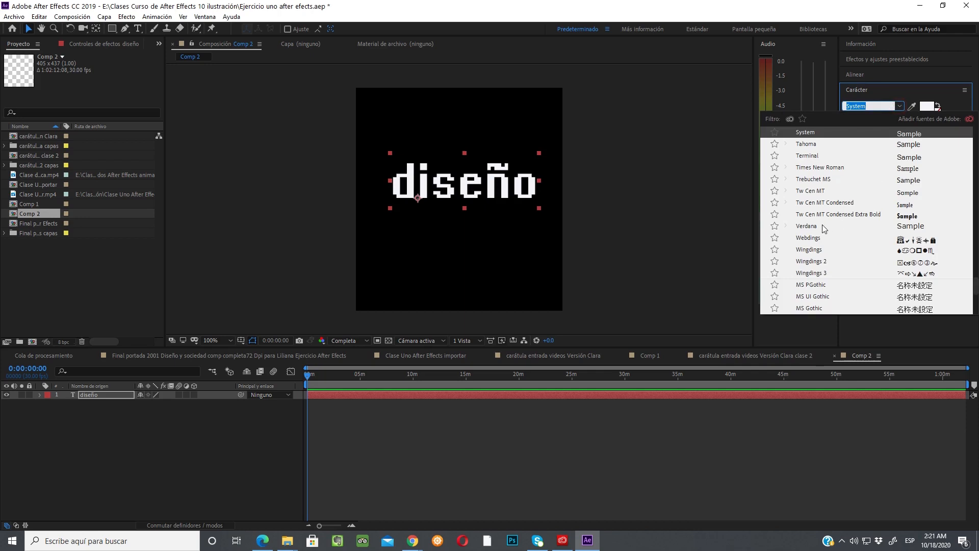
{"action": "scroll", "coordinate": [820, 228], "scroll_direction": "down", "scroll_amount": 10}
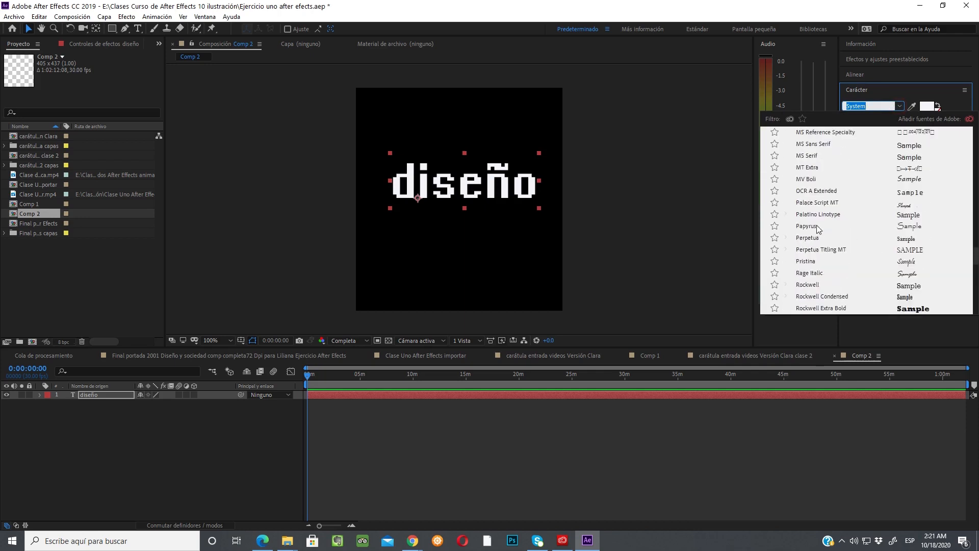
{"action": "scroll", "coordinate": [818, 228], "scroll_direction": "up", "scroll_amount": 5}
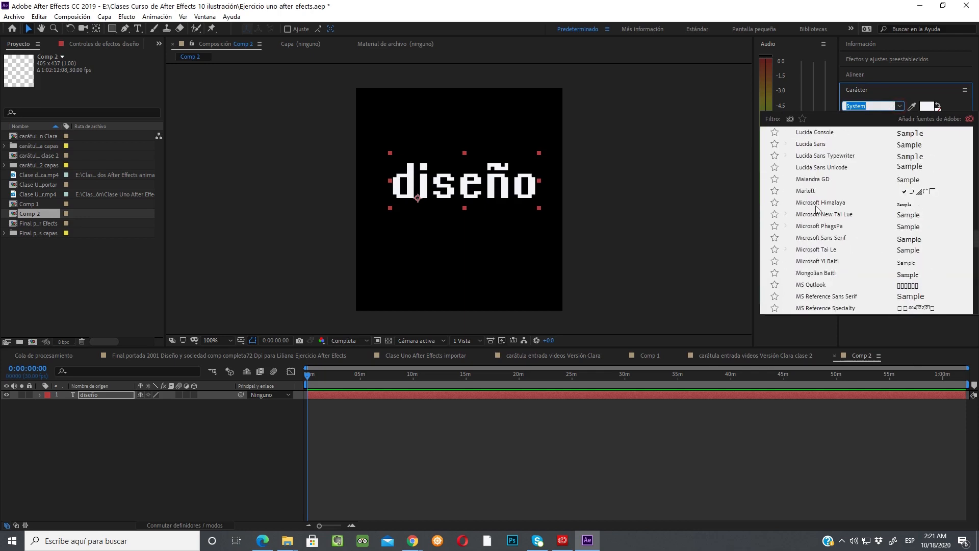
{"action": "left_click", "coordinate": [815, 145]}
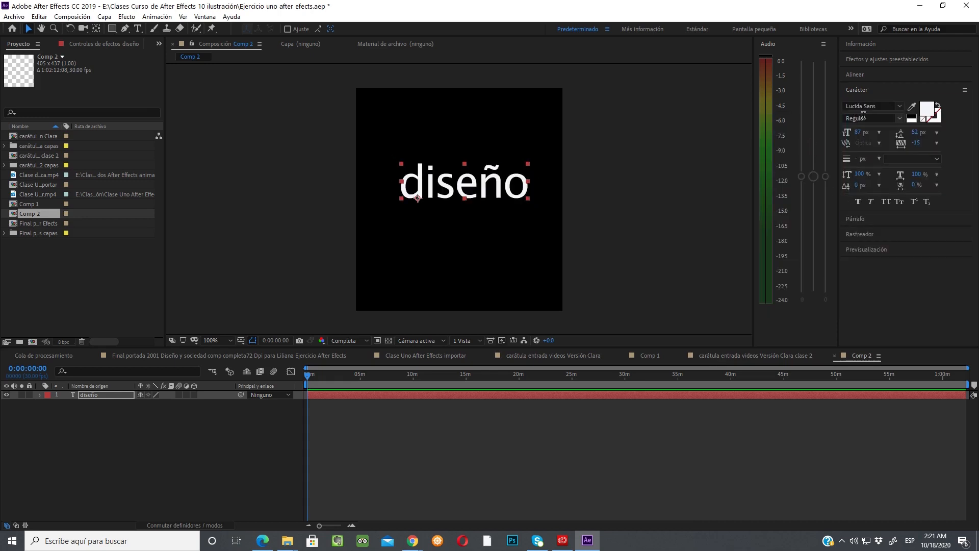
Step: Try the Italic, Demibold Roman and Demibold Italic styles on the "diseño" text and return it to Regular
{"action": "left_click", "coordinate": [899, 119]}
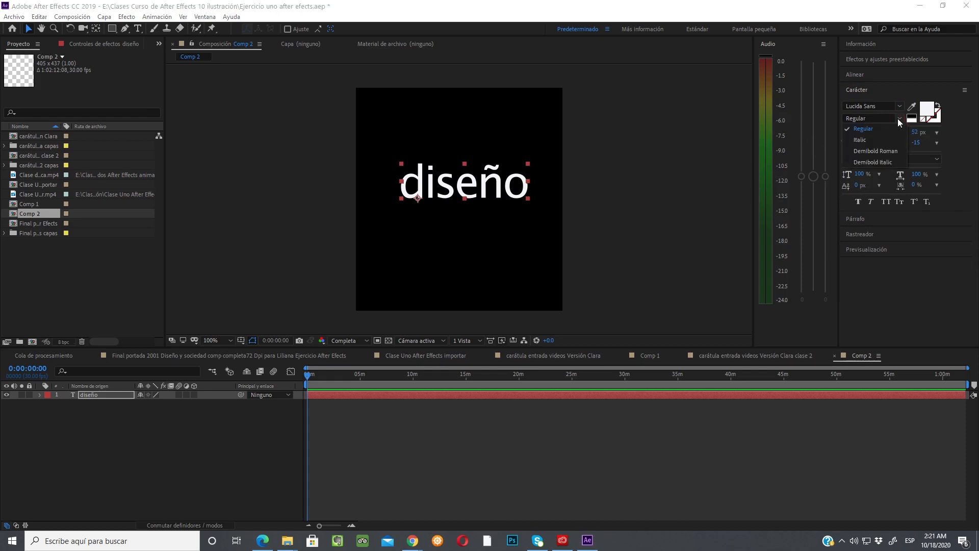
{"action": "left_click", "coordinate": [860, 140]}
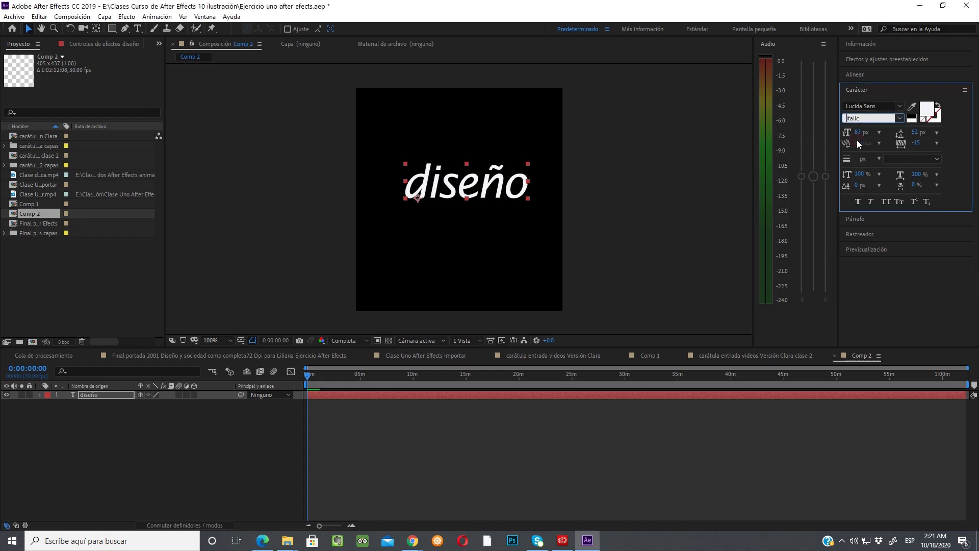
{"action": "left_click", "coordinate": [901, 118]}
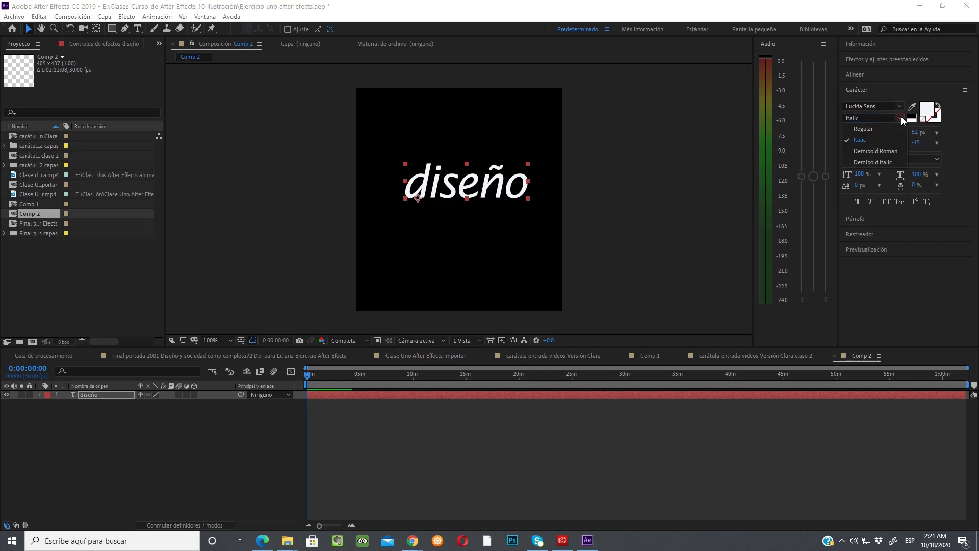
{"action": "left_click", "coordinate": [878, 151]}
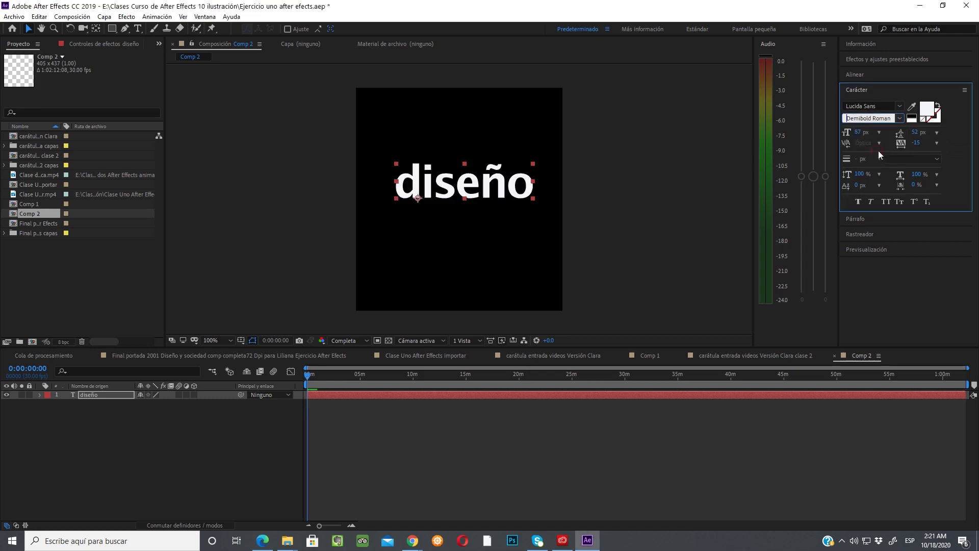
{"action": "left_click", "coordinate": [901, 119]}
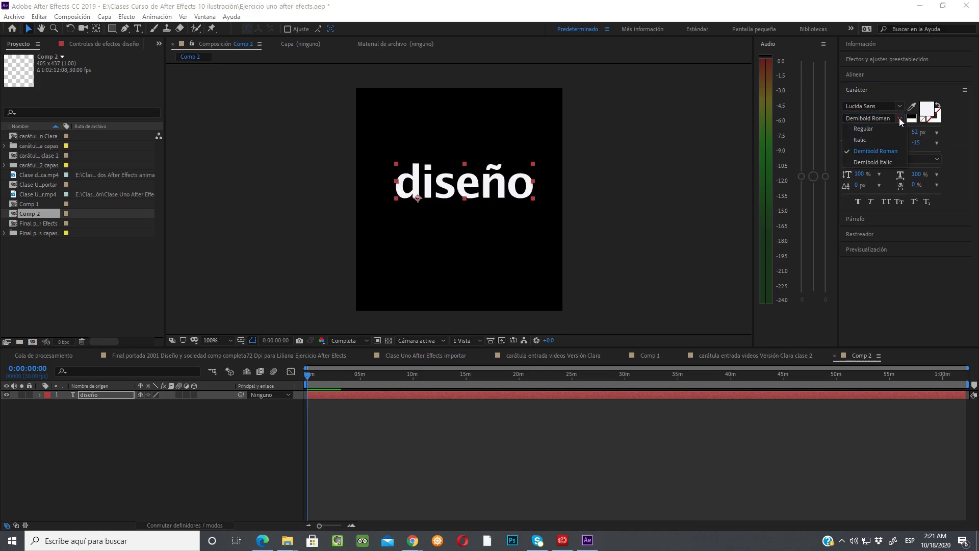
{"action": "left_click", "coordinate": [867, 161]}
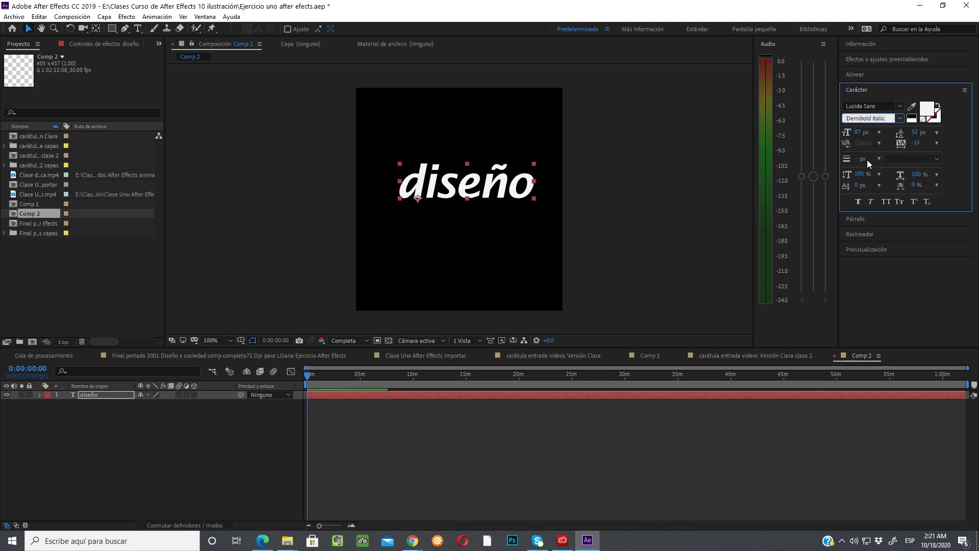
{"action": "left_click", "coordinate": [897, 119]}
{"action": "left_click", "coordinate": [872, 128]}
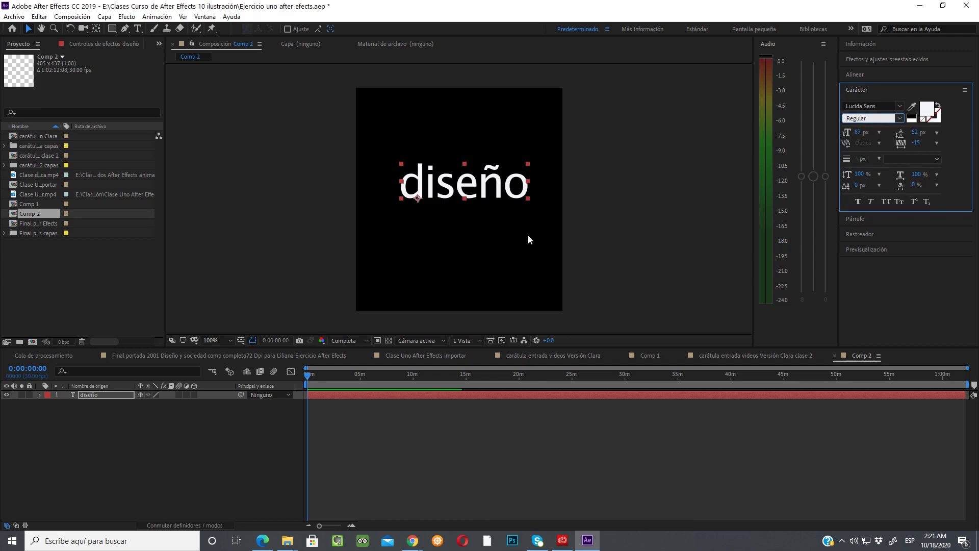
Step: Set the fill colour of the "diseño" text to blue 1B10F7
{"action": "left_click", "coordinate": [926, 110]}
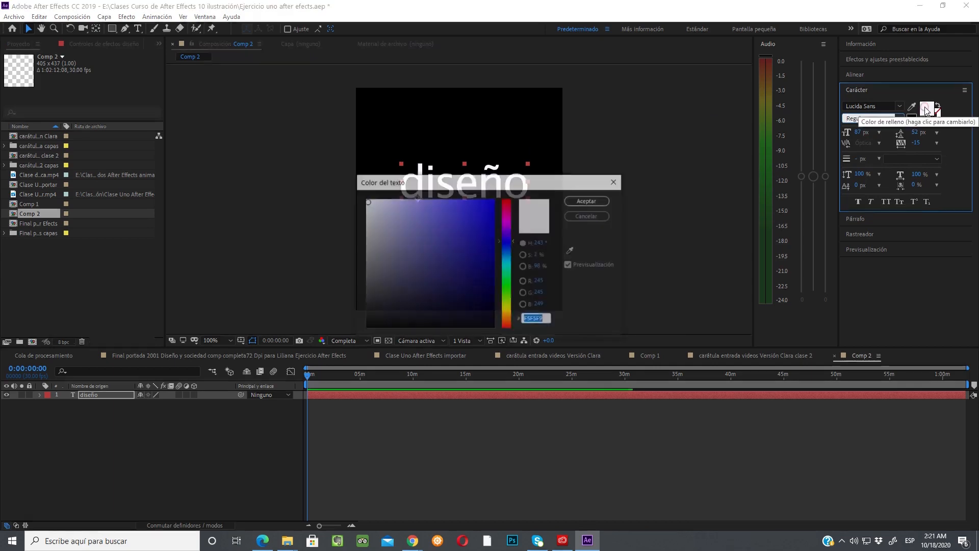
{"action": "left_click", "coordinate": [486, 203]}
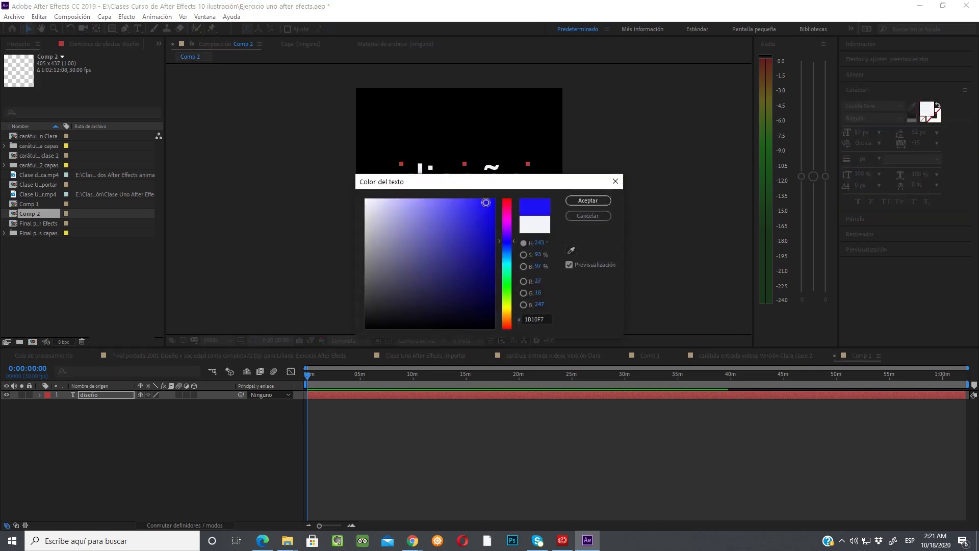
{"action": "left_click", "coordinate": [587, 200]}
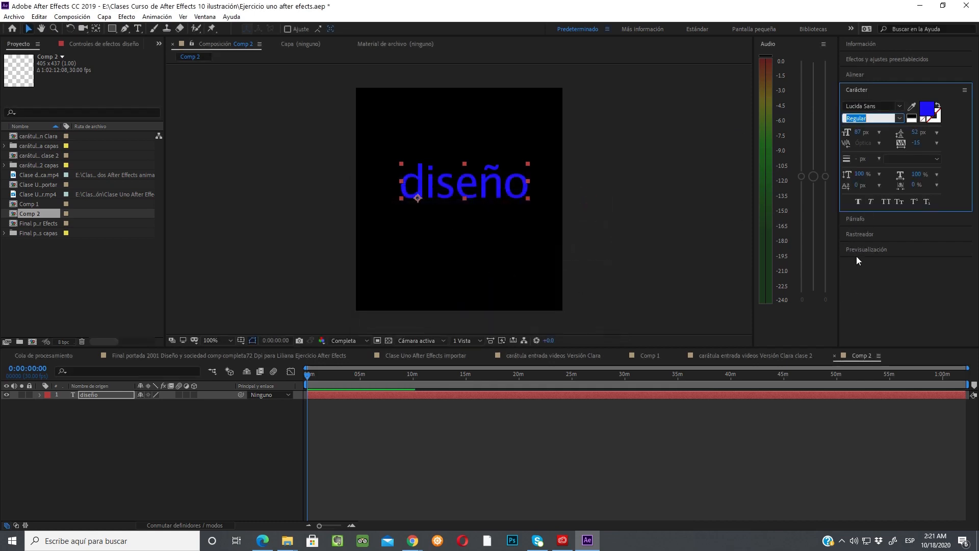
Step: Activate the stroke of the "diseño" text and set its colour to red F30C0C
{"action": "left_click", "coordinate": [939, 121]}
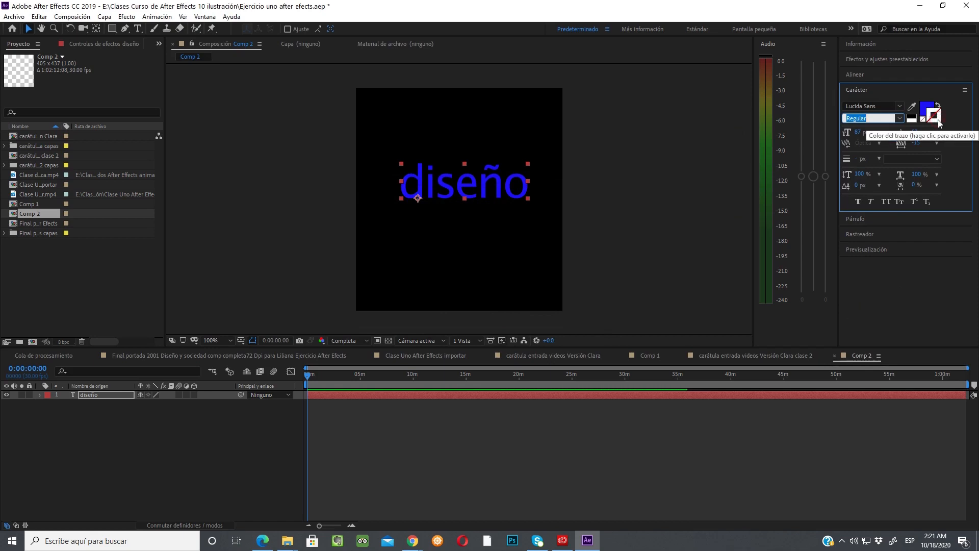
{"action": "left_click", "coordinate": [938, 121]}
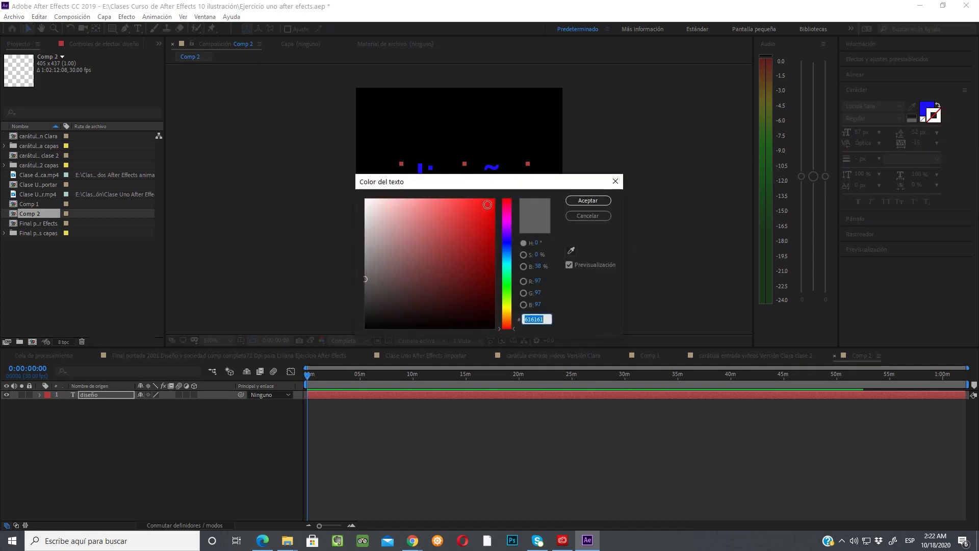
{"action": "left_click", "coordinate": [488, 205]}
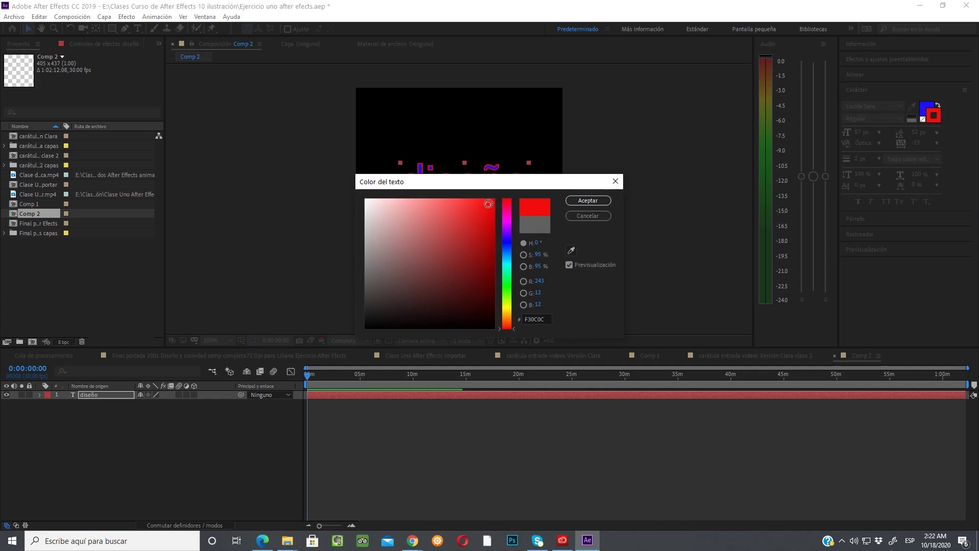
{"action": "left_click", "coordinate": [588, 200]}
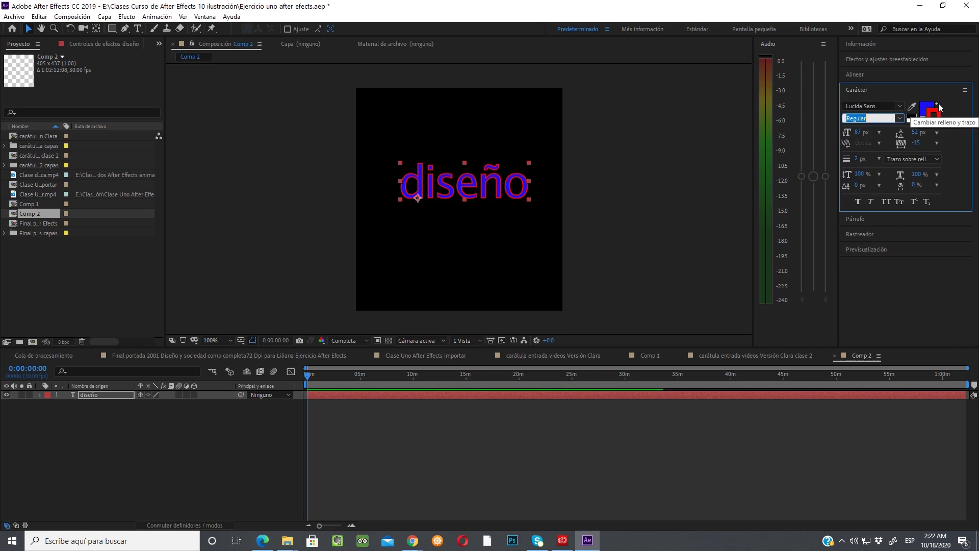
Step: Try swapping the fill and stroke colours of the "diseño" text and swap them back
{"action": "left_click", "coordinate": [938, 103]}
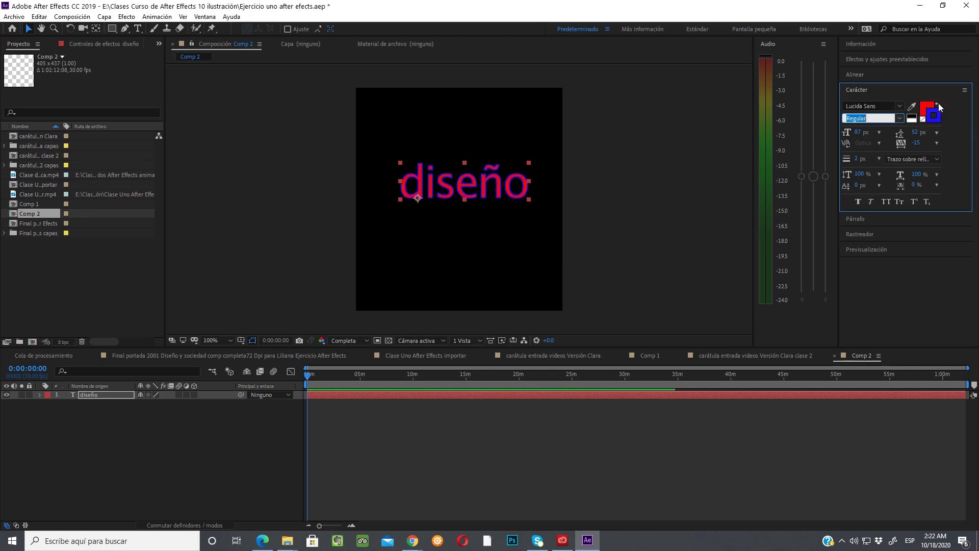
{"action": "left_click", "coordinate": [939, 103]}
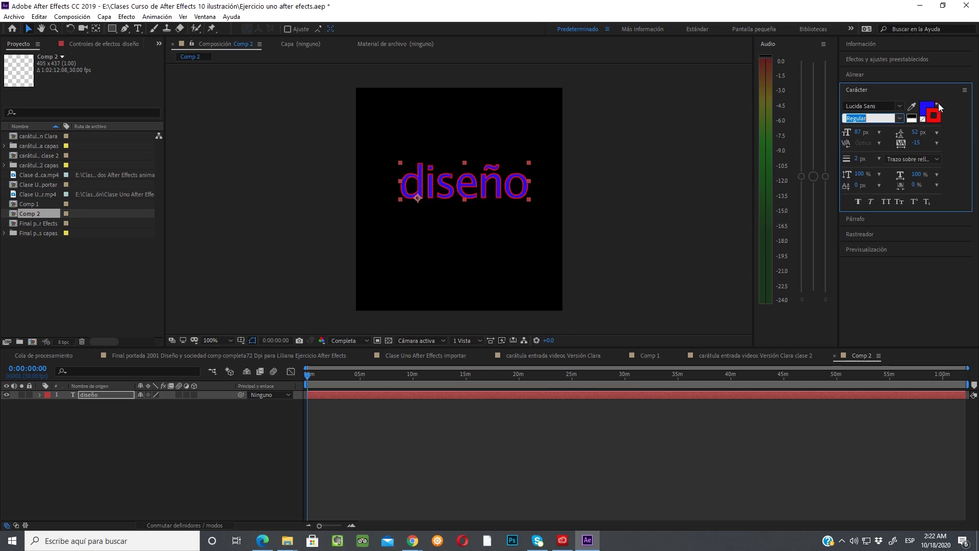
{"action": "left_click", "coordinate": [937, 119]}
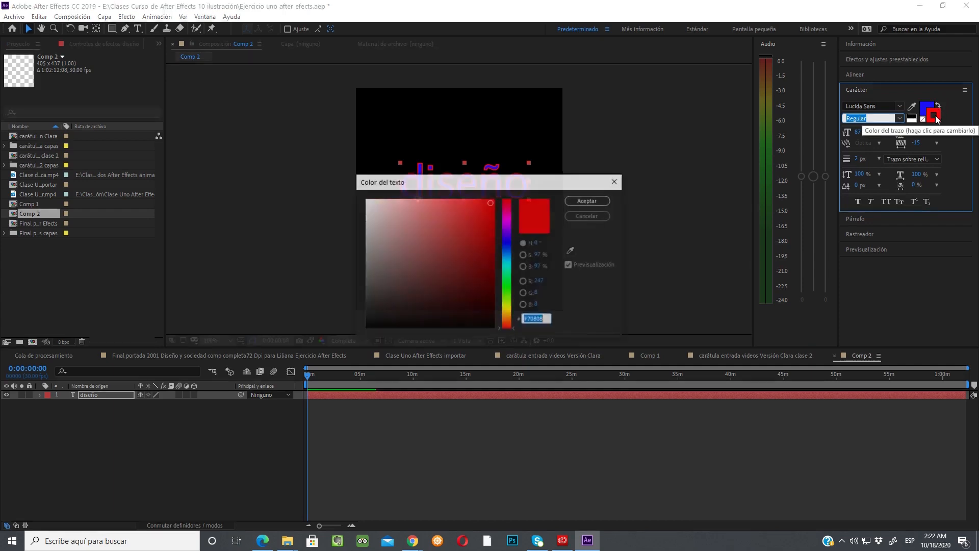
{"action": "left_click", "coordinate": [588, 217]}
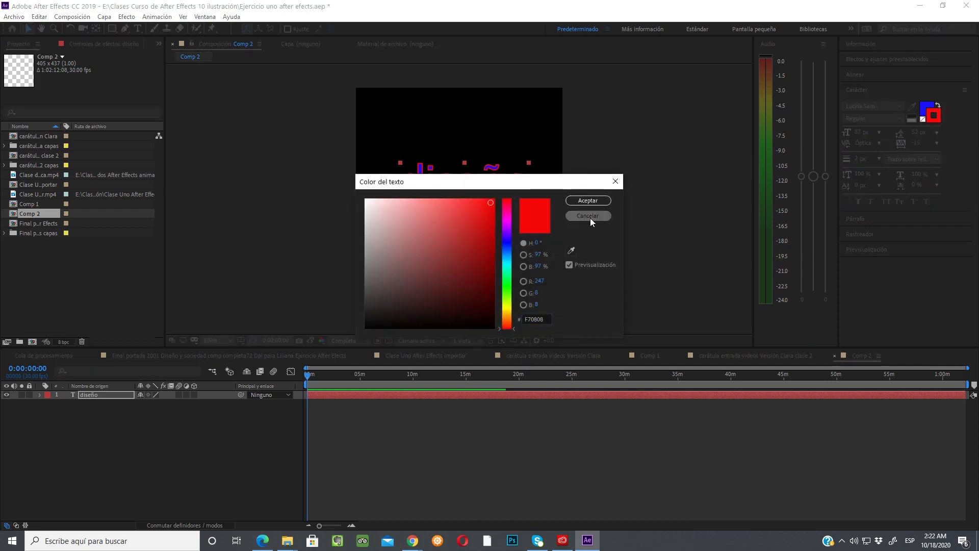
Step: Swap the fill and stroke colours of the "diseño" text and set the stroke to green 62F710
{"action": "left_click", "coordinate": [938, 105]}
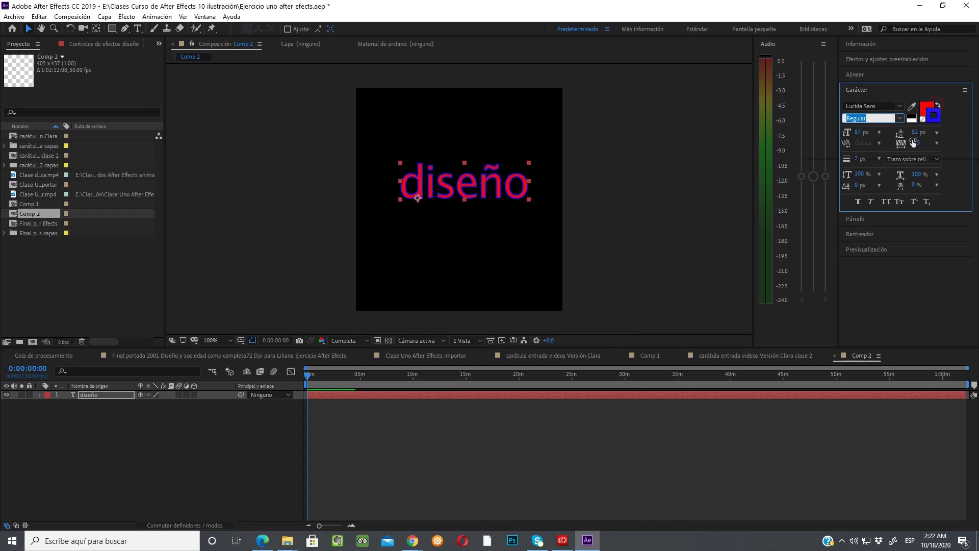
{"action": "left_click", "coordinate": [937, 115]}
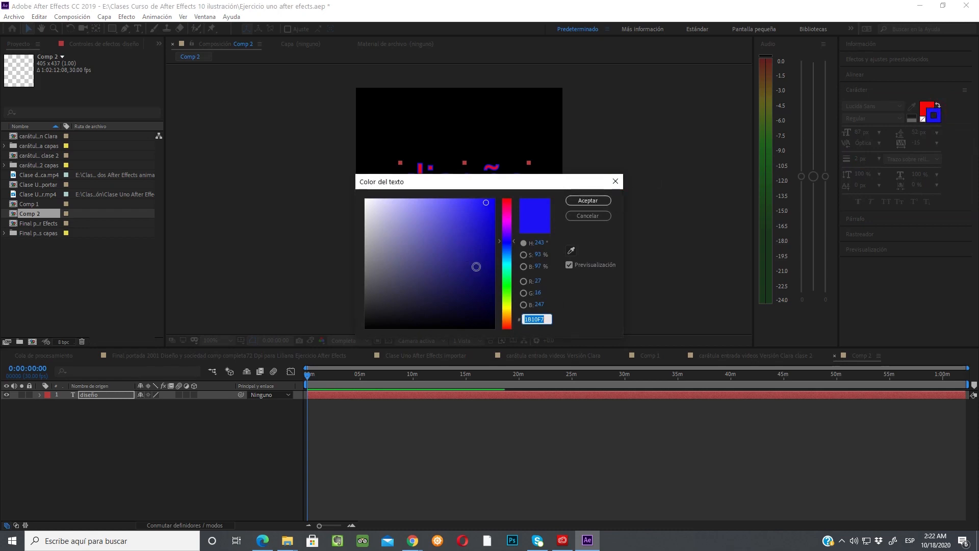
{"action": "left_click", "coordinate": [506, 293]}
{"action": "left_click", "coordinate": [587, 201]}
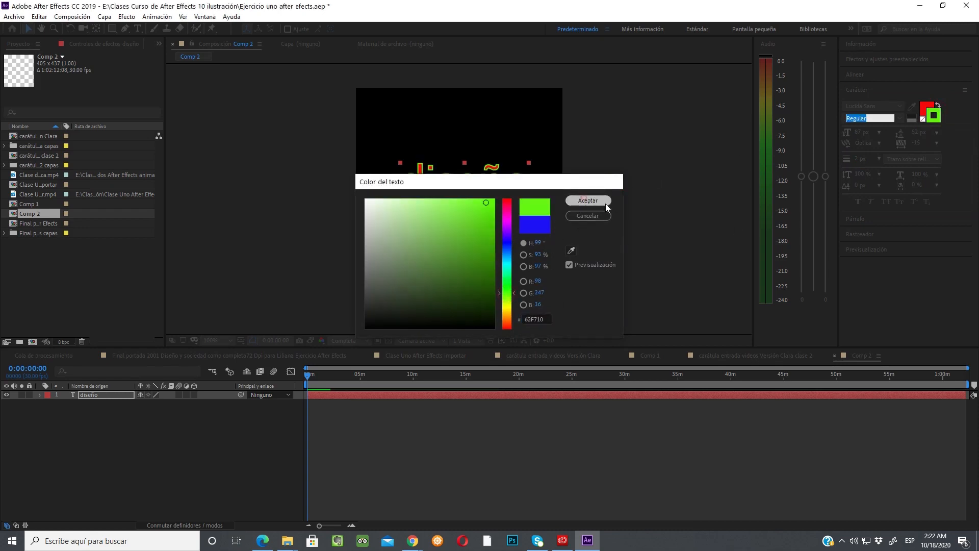
Step: Remove the stroke from the "diseño" text and make its fill colour the active one
{"action": "left_click", "coordinate": [923, 120]}
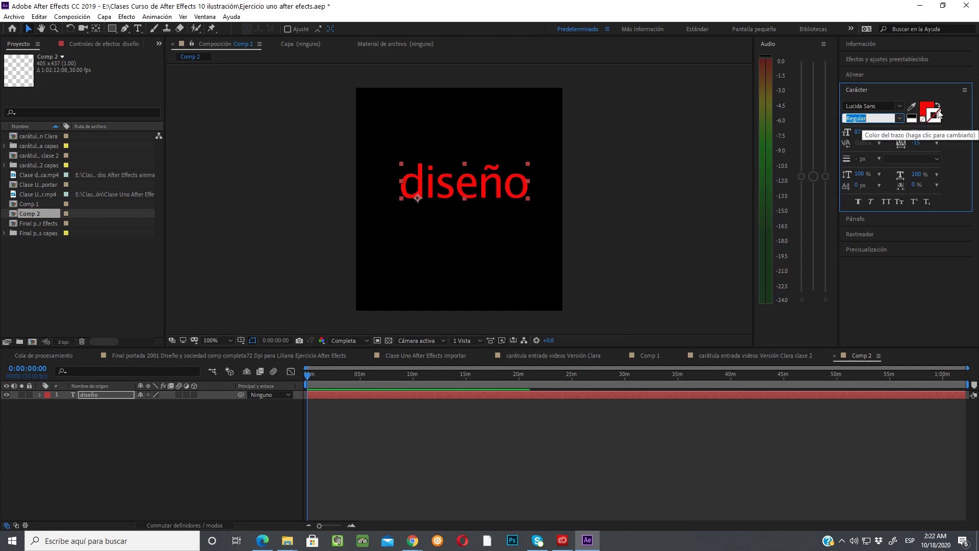
{"action": "left_click", "coordinate": [924, 104]}
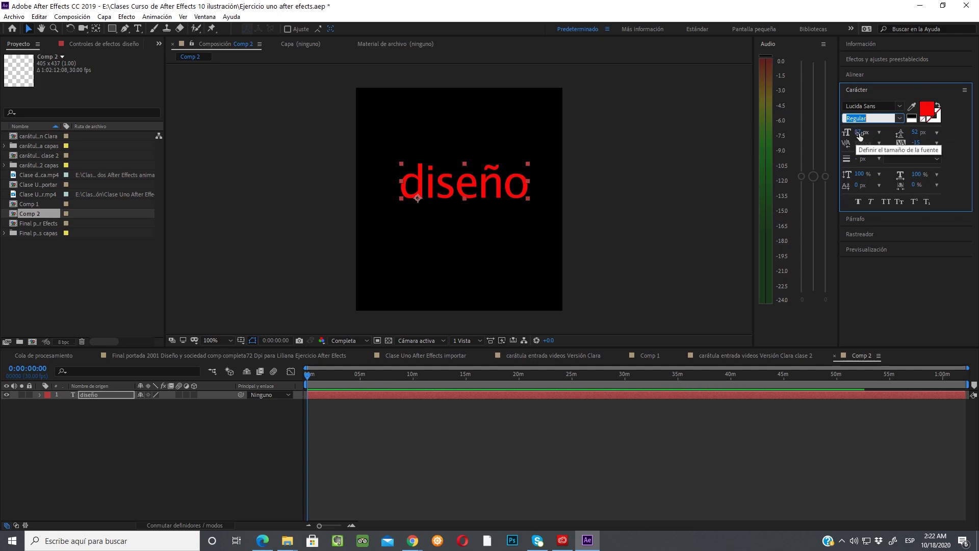
Step: Set the font size of the "diseño" text to 126 px, its leading to 50 px and its tracking to 0
{"action": "left_click_drag", "start_coordinate": [860, 136], "coordinate": [880, 133]}
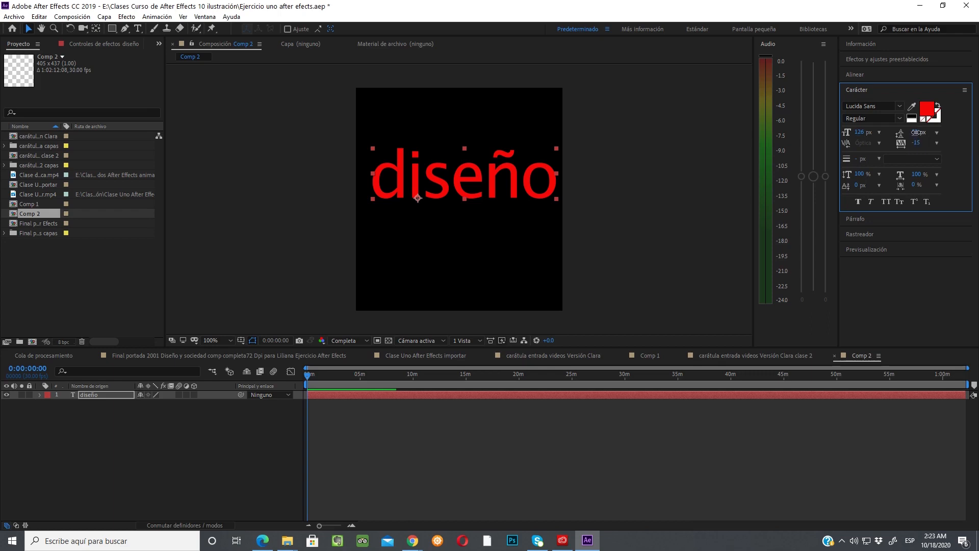
{"action": "mouse_move", "coordinate": [916, 132]}
{"action": "left_mouse_down"}
{"action": "mouse_move", "coordinate": [930, 131]}
{"action": "mouse_move", "coordinate": [910, 140]}
{"action": "mouse_move", "coordinate": [914, 154]}
{"action": "mouse_move", "coordinate": [918, 143]}
{"action": "mouse_move", "coordinate": [975, 138]}
{"action": "mouse_move", "coordinate": [800, 153]}
{"action": "mouse_move", "coordinate": [907, 134]}
{"action": "left_mouse_up"}
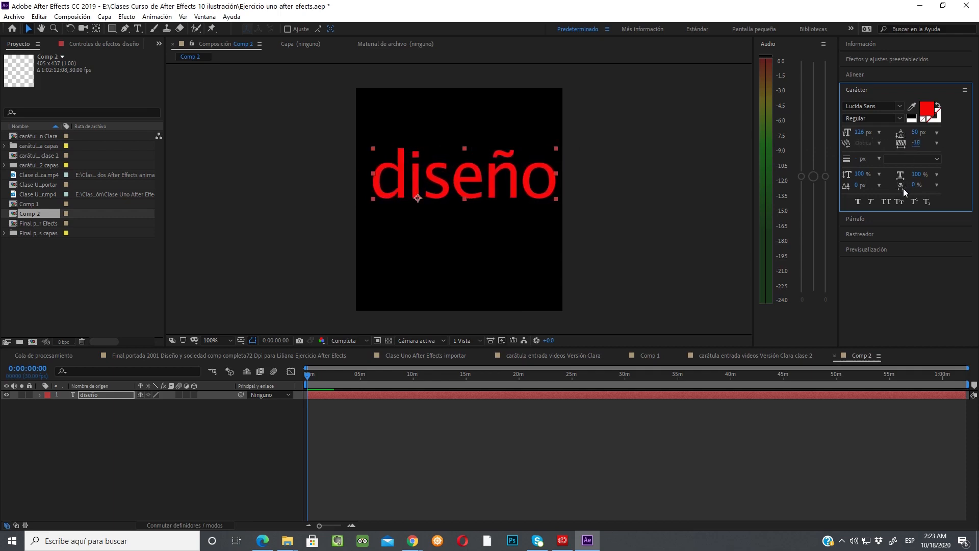
{"action": "left_click", "coordinate": [917, 143]}
{"action": "type", "text": "0"}
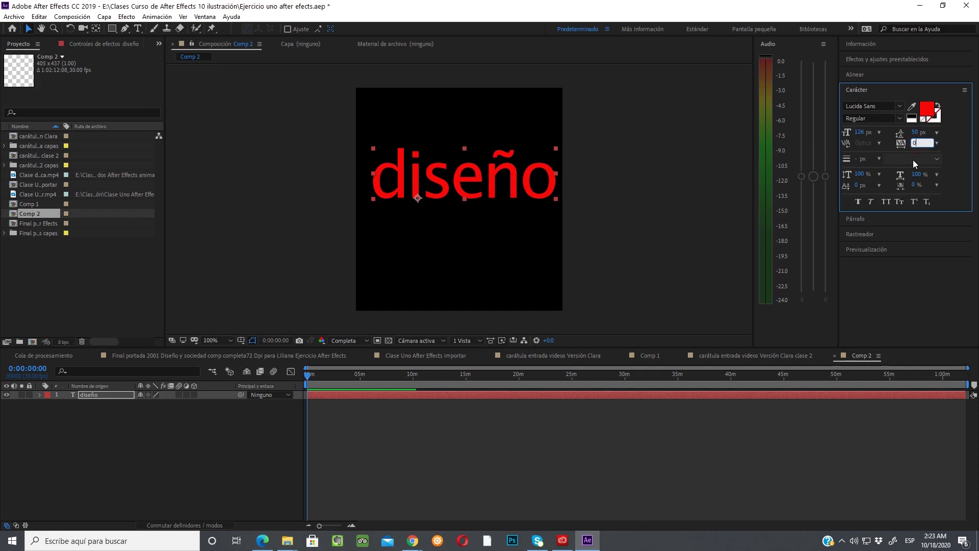
{"action": "type", "text": "0"}
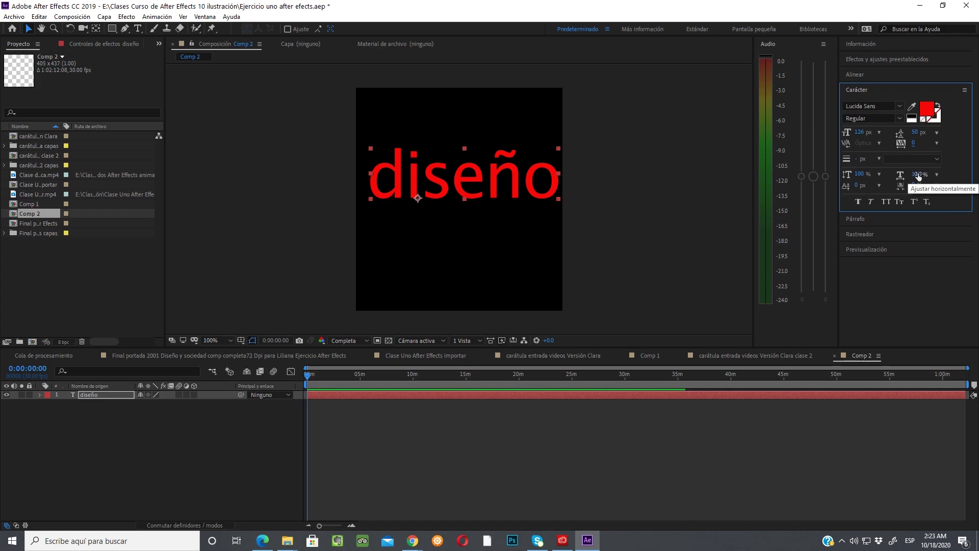
Step: Try a horizontal scale of 87 % and a taller vertical scale on the "diseño" text, returning both to 100 %
{"action": "mouse_move", "coordinate": [918, 176]}
{"action": "left_mouse_down"}
{"action": "mouse_move", "coordinate": [975, 162]}
{"action": "mouse_move", "coordinate": [900, 176]}
{"action": "mouse_move", "coordinate": [912, 176]}
{"action": "left_mouse_up"}
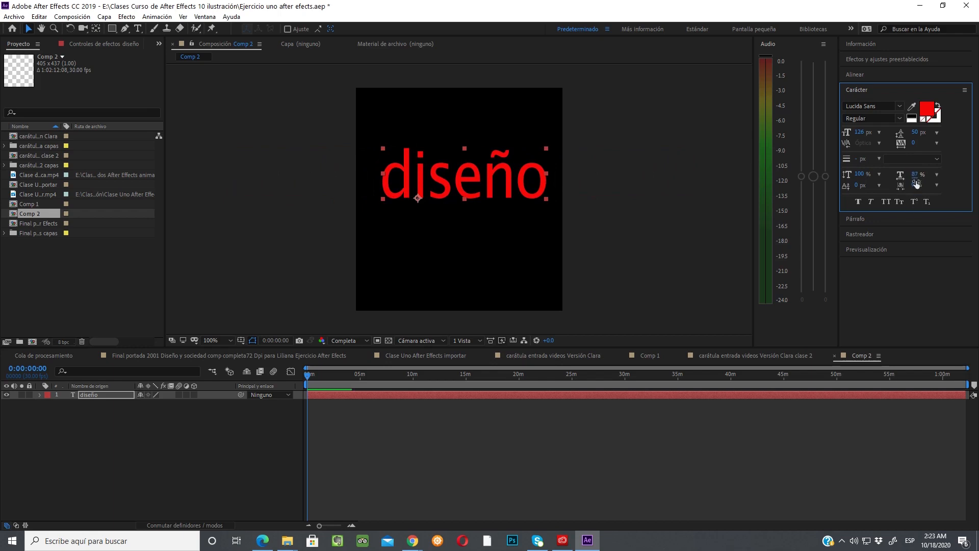
{"action": "type", "text": "1"}
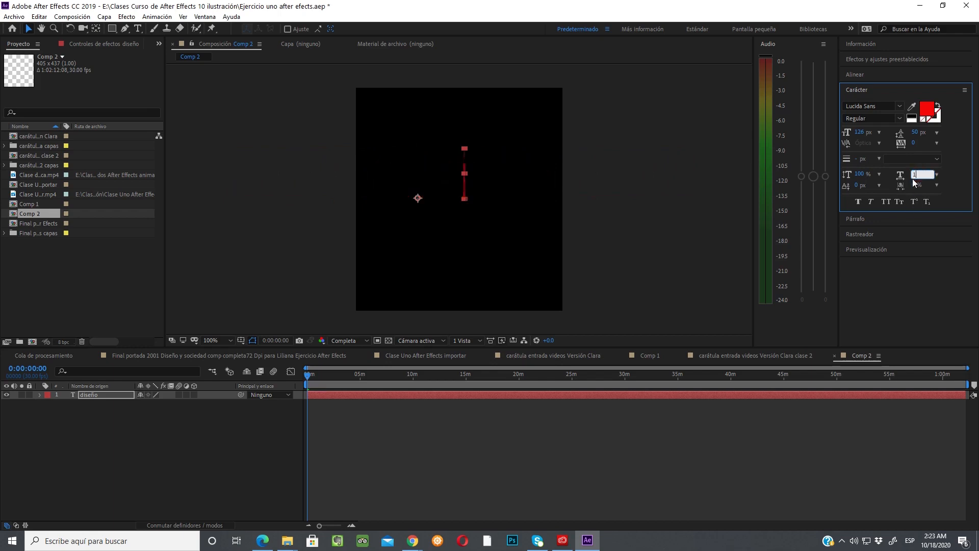
{"action": "type", "text": "00"}
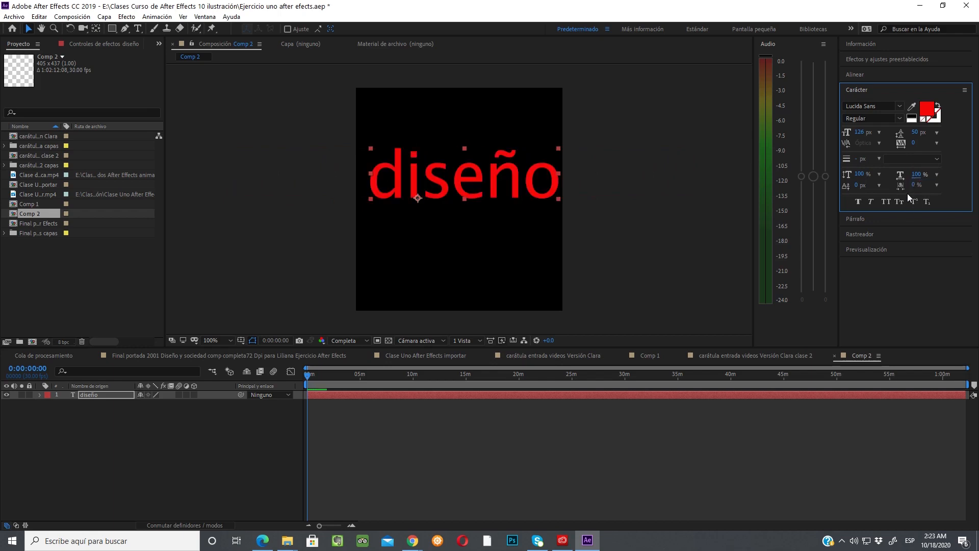
{"action": "left_click_drag", "start_coordinate": [913, 185], "coordinate": [866, 192]}
{"action": "mouse_move", "coordinate": [859, 174]}
{"action": "left_mouse_down"}
{"action": "mouse_move", "coordinate": [943, 166]}
{"action": "mouse_move", "coordinate": [861, 167]}
{"action": "left_mouse_up"}
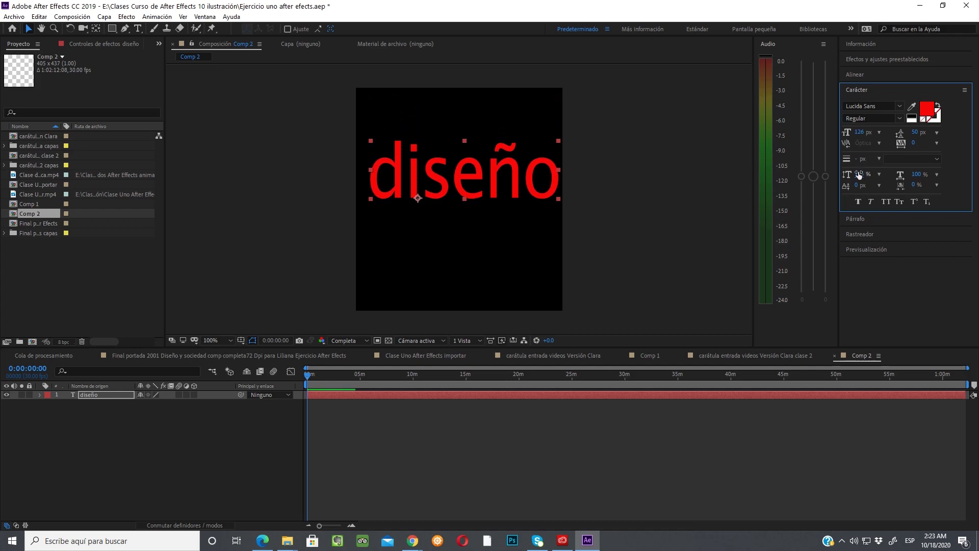
{"action": "left_click", "coordinate": [860, 174]}
{"action": "type", "text": "100"}
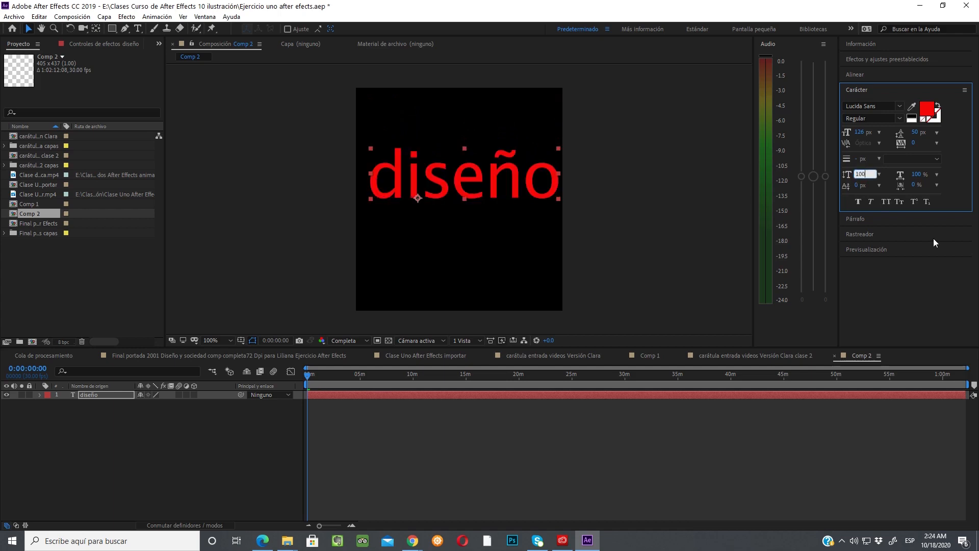
{"action": "key", "text": "Return"}
Step: Try faux bold alone on the "diseño" text, and combine faux italic with faux bold
{"action": "left_click", "coordinate": [858, 201]}
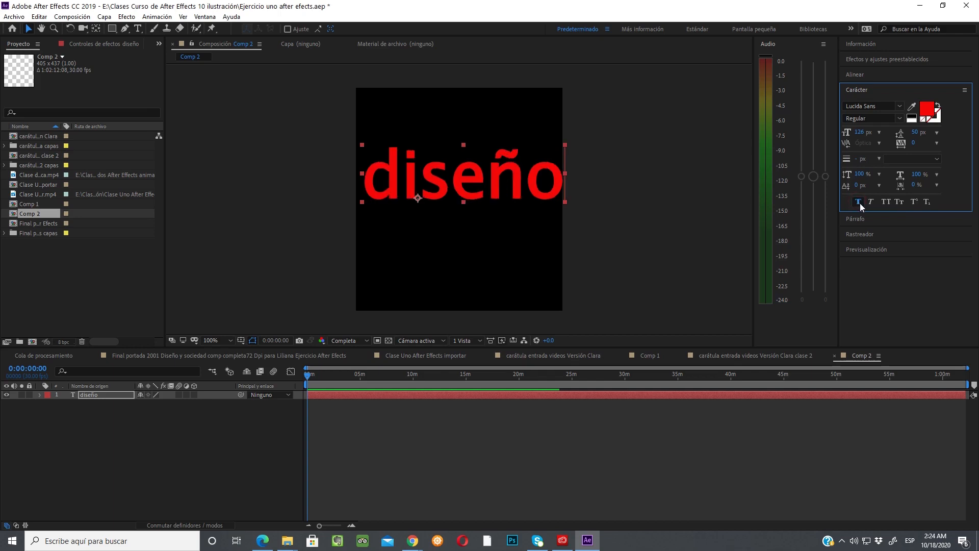
{"action": "left_click", "coordinate": [859, 201]}
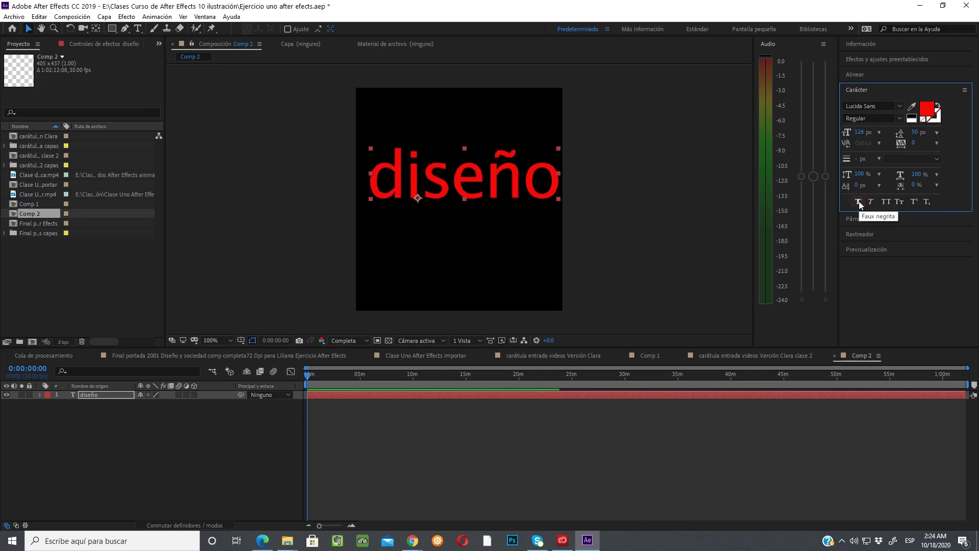
{"action": "left_click", "coordinate": [869, 200]}
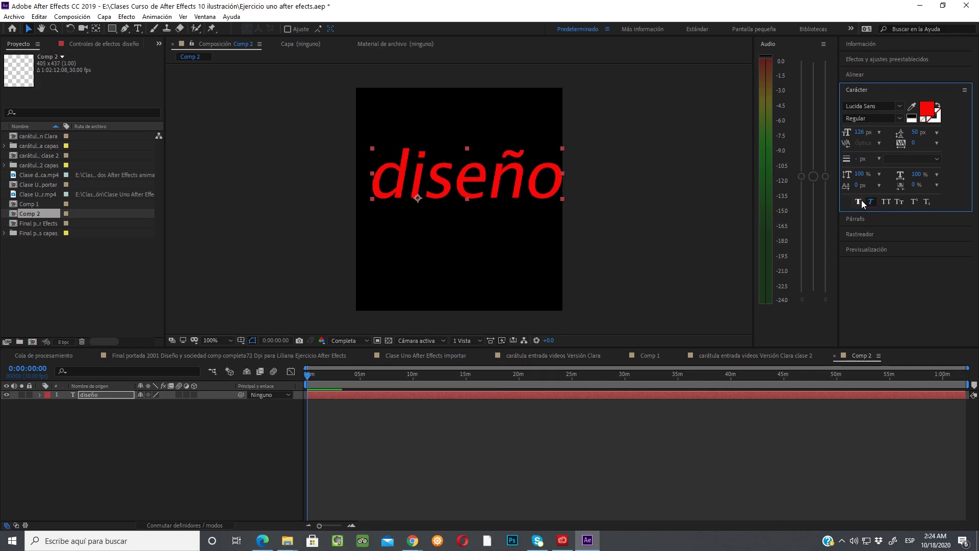
{"action": "left_click", "coordinate": [860, 200]}
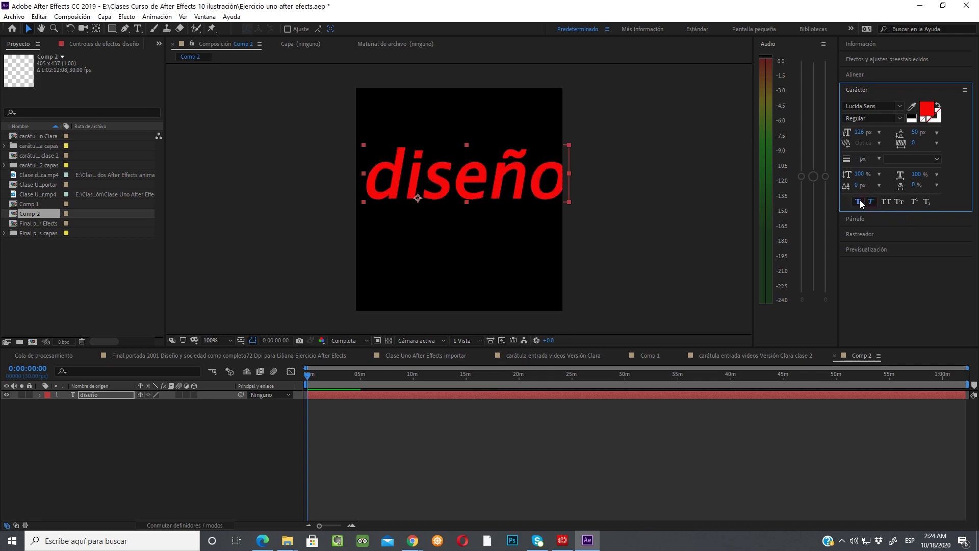
Step: Try all caps on the "diseño" text and switch it to small caps
{"action": "left_click", "coordinate": [886, 202]}
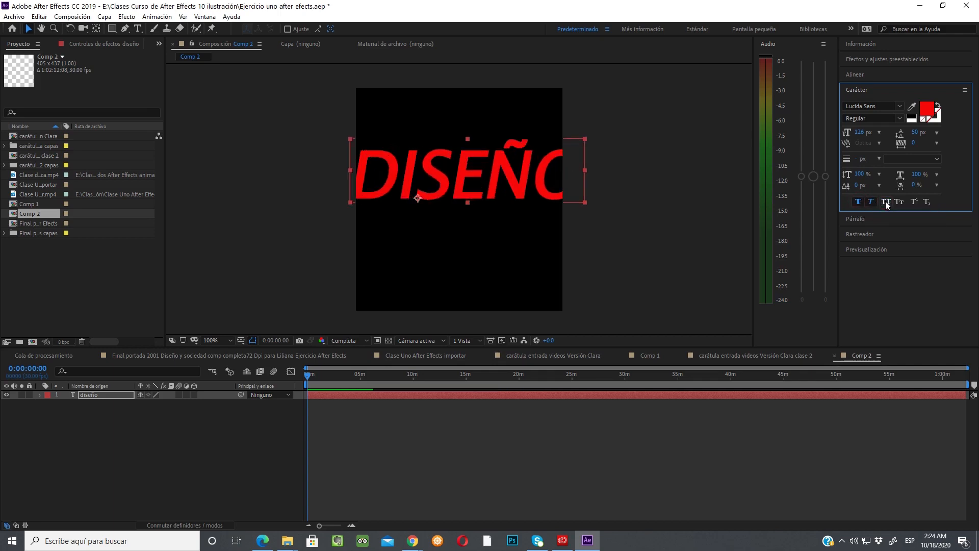
{"action": "left_click", "coordinate": [886, 202]}
{"action": "left_click", "coordinate": [886, 202]}
{"action": "left_click", "coordinate": [899, 202]}
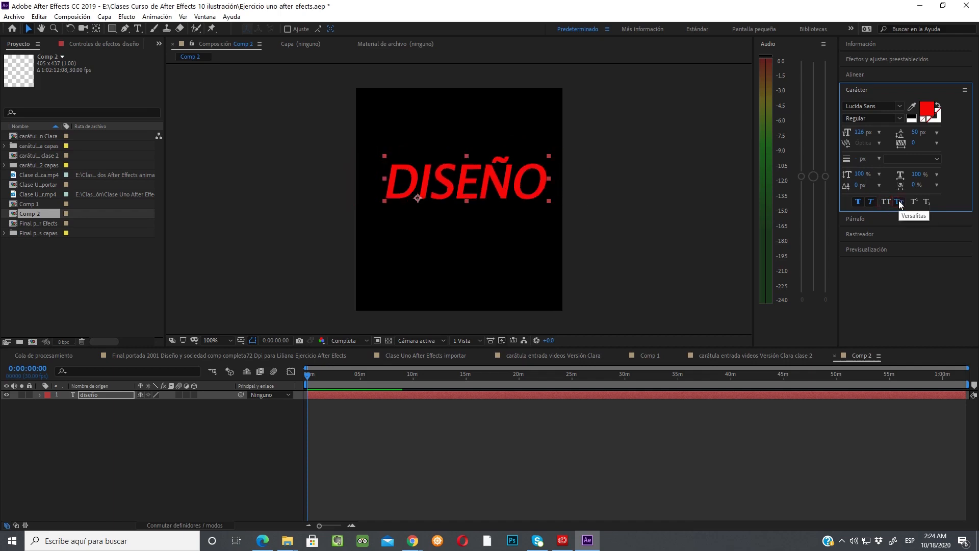
Step: Try superscript and subscript on the "diseño" text and turn both off again
{"action": "left_click", "coordinate": [913, 201]}
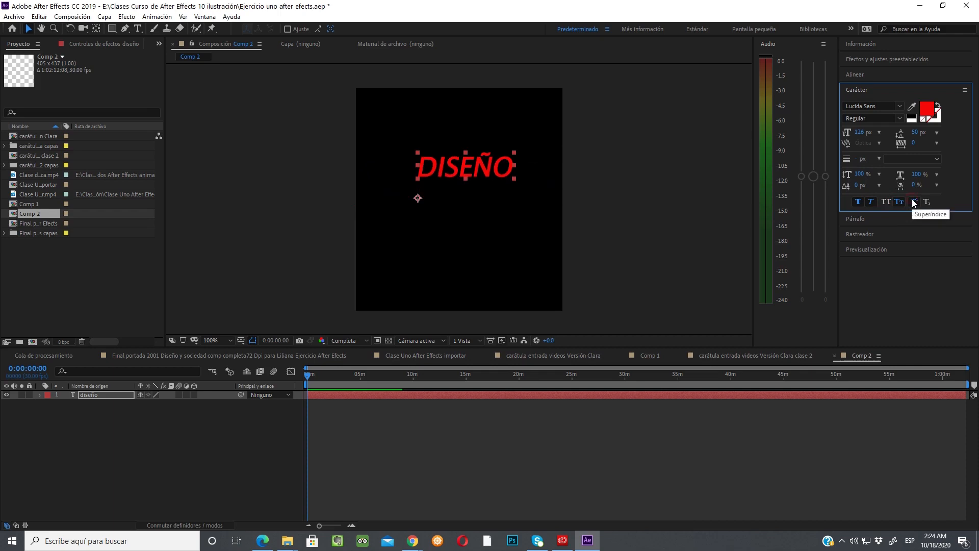
{"action": "left_click", "coordinate": [912, 201]}
{"action": "left_click", "coordinate": [912, 201]}
{"action": "left_click", "coordinate": [925, 200]}
{"action": "left_click", "coordinate": [926, 202]}
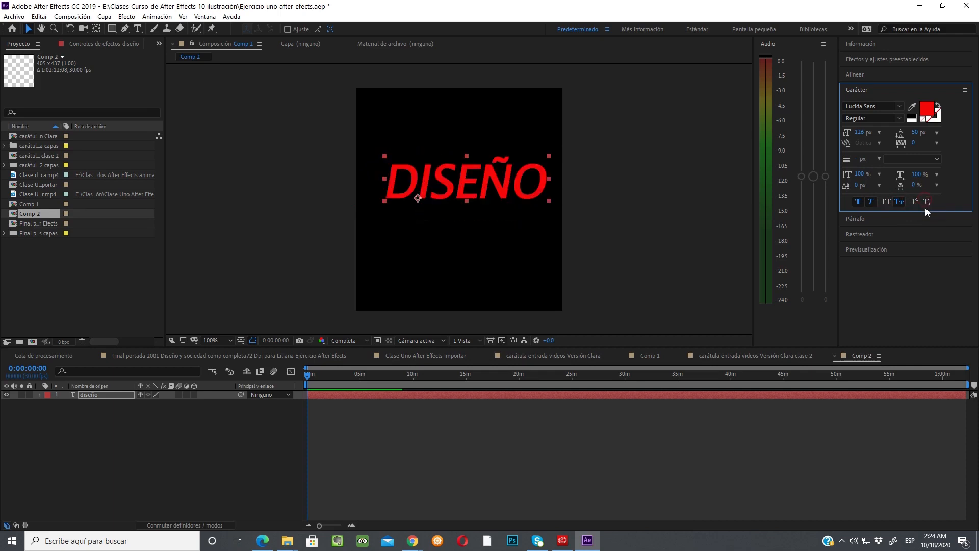
Step: Turn off small caps, faux italic and faux bold for the "diseño" text
{"action": "left_click", "coordinate": [899, 203]}
{"action": "left_click", "coordinate": [871, 203]}
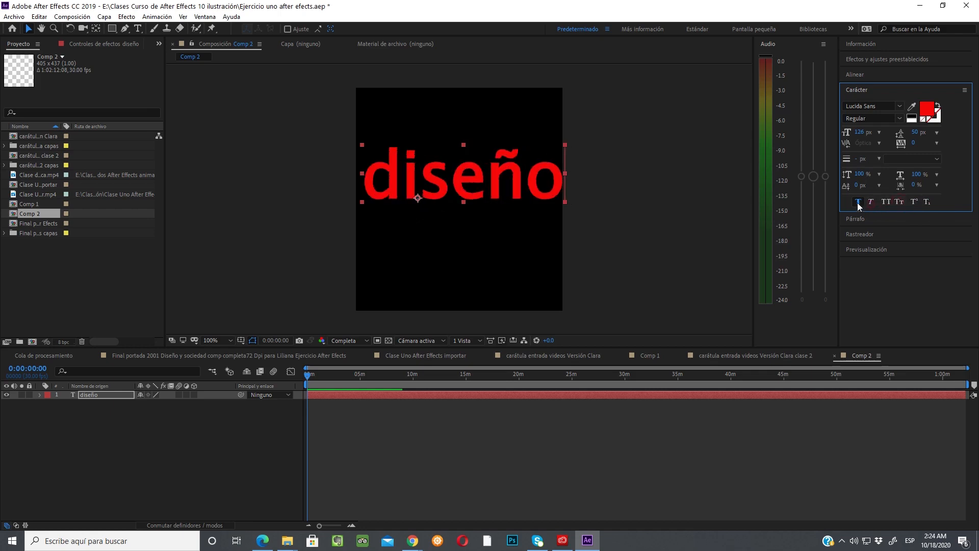
{"action": "left_click", "coordinate": [858, 202]}
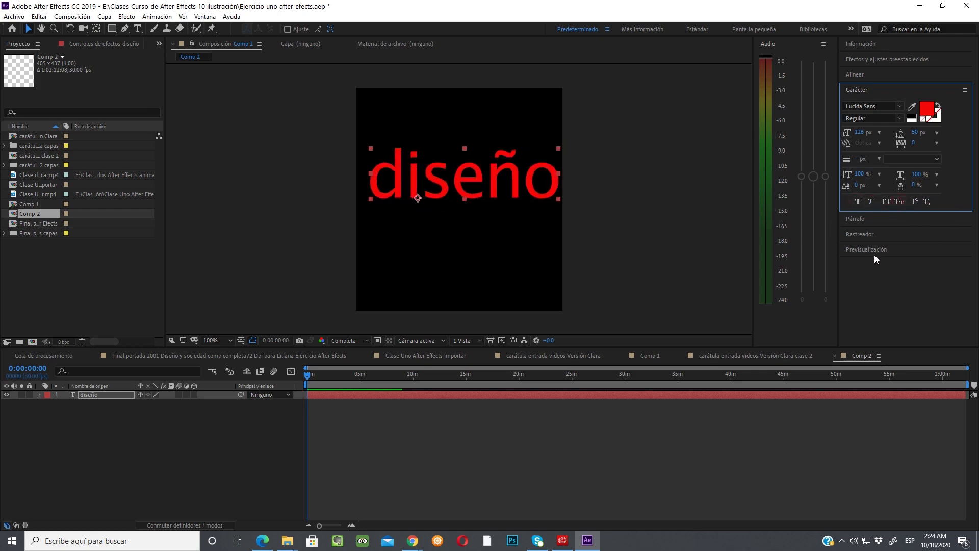
Step: Set the fill colour of the "diseño" text to off-white F9F5F5
{"action": "left_click", "coordinate": [926, 111]}
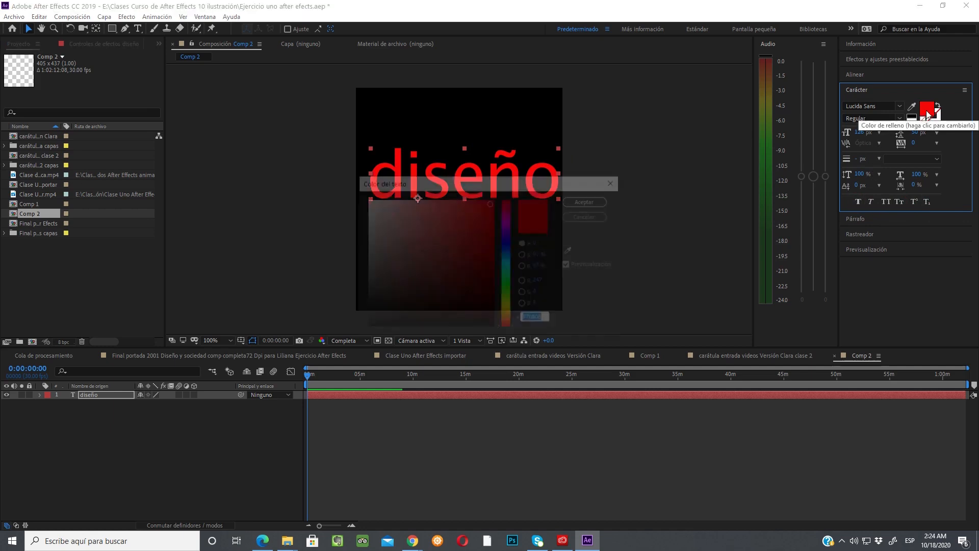
{"action": "left_click_drag", "start_coordinate": [388, 207], "coordinate": [366, 201]}
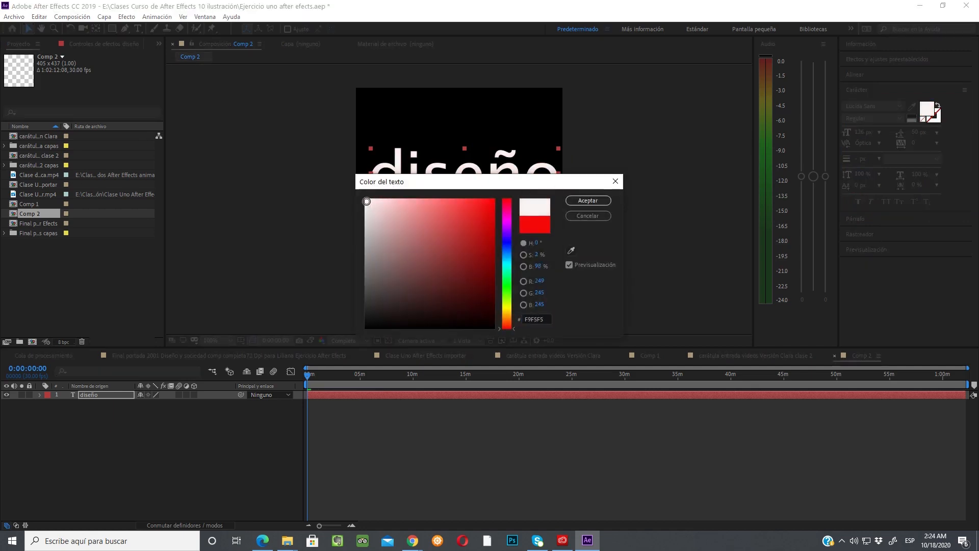
{"action": "left_click", "coordinate": [595, 201]}
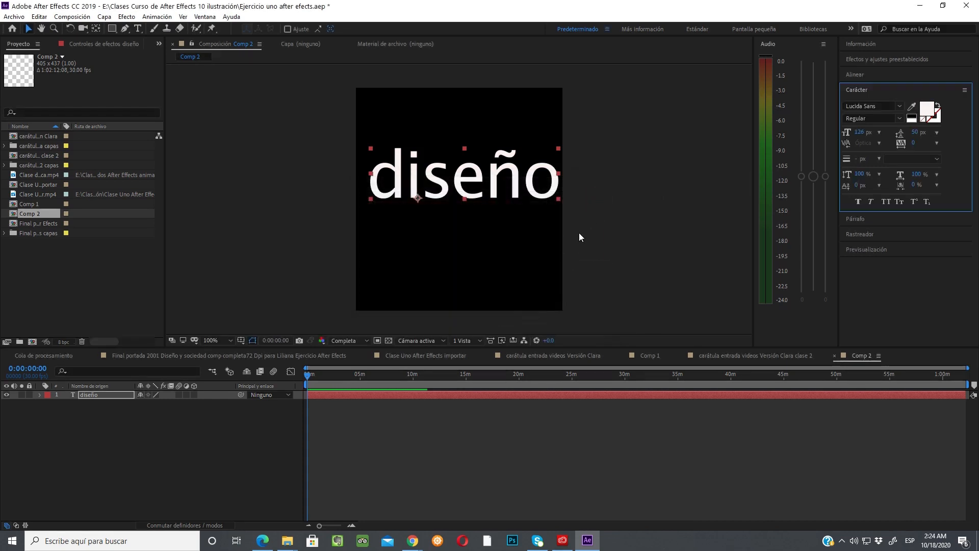
Step: Delete the "diseño" text layer from the Comp 2 composition
{"action": "left_click", "coordinate": [124, 394]}
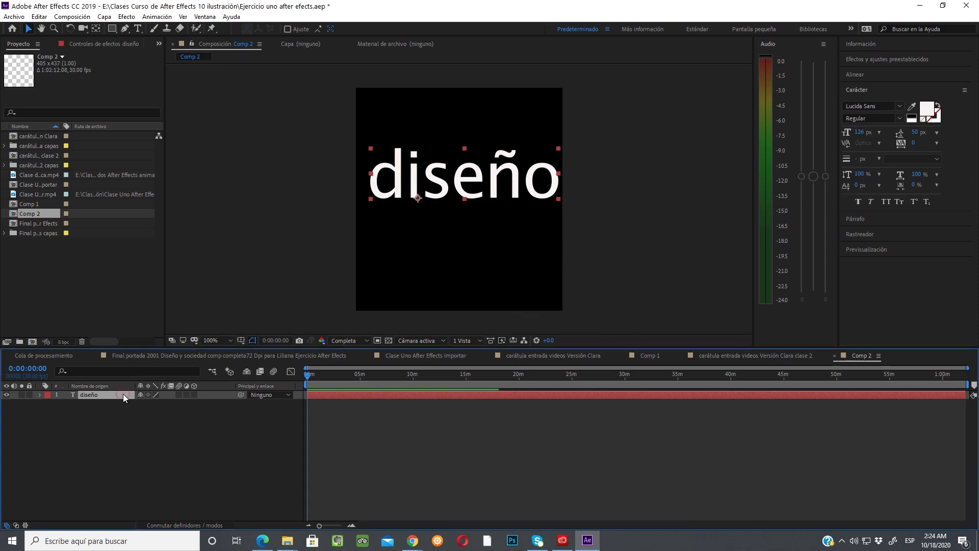
{"action": "key", "text": "Delete"}
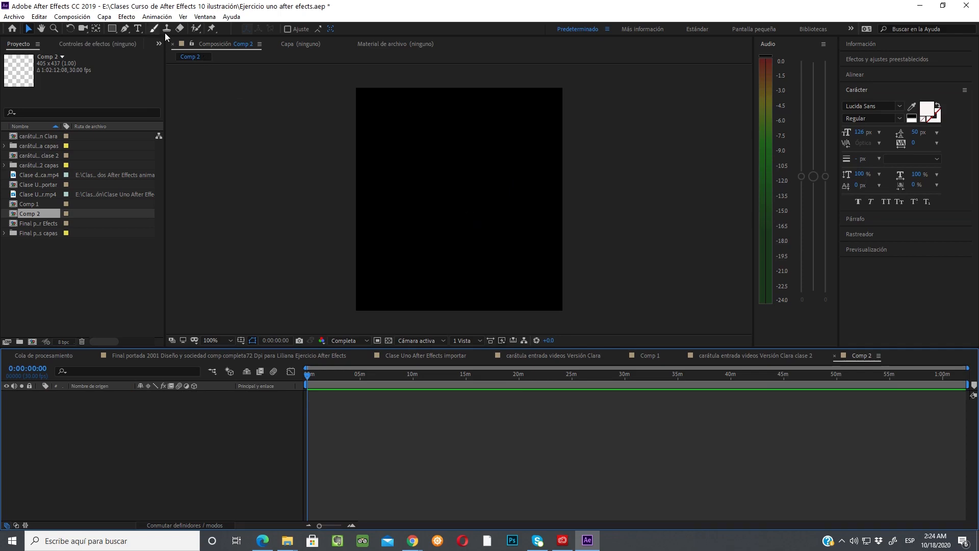
{"action": "left_click", "coordinate": [104, 17]}
{"action": "mouse_move", "coordinate": [120, 28]}
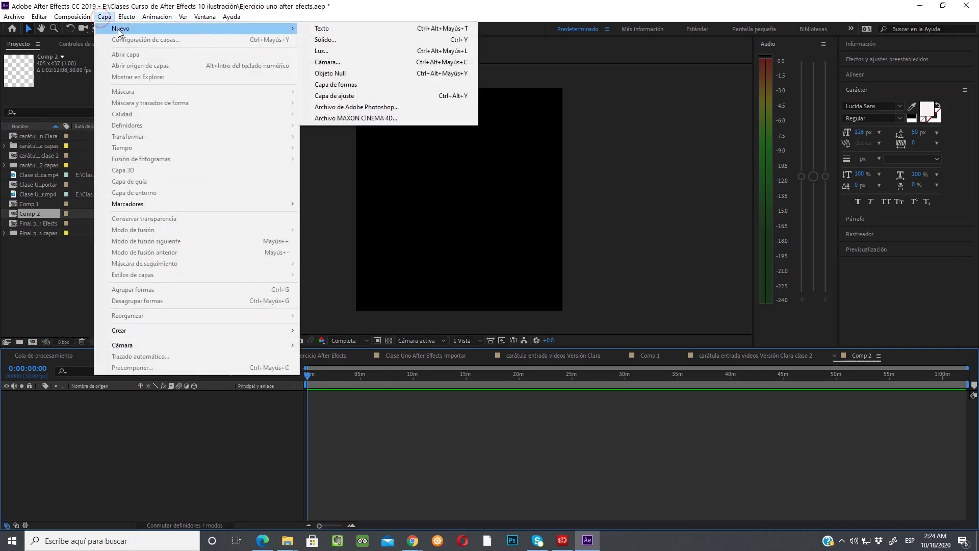
{"action": "left_click", "coordinate": [358, 15]}
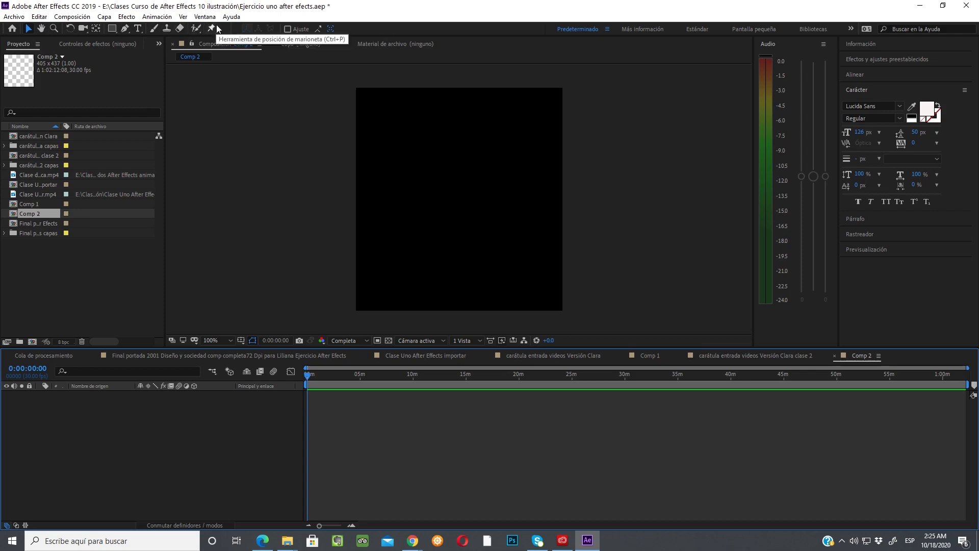
Step: Start a new text layer in the upper part of the empty Comp 2 composition and set its font size to 50 px
{"action": "left_click", "coordinate": [138, 29]}
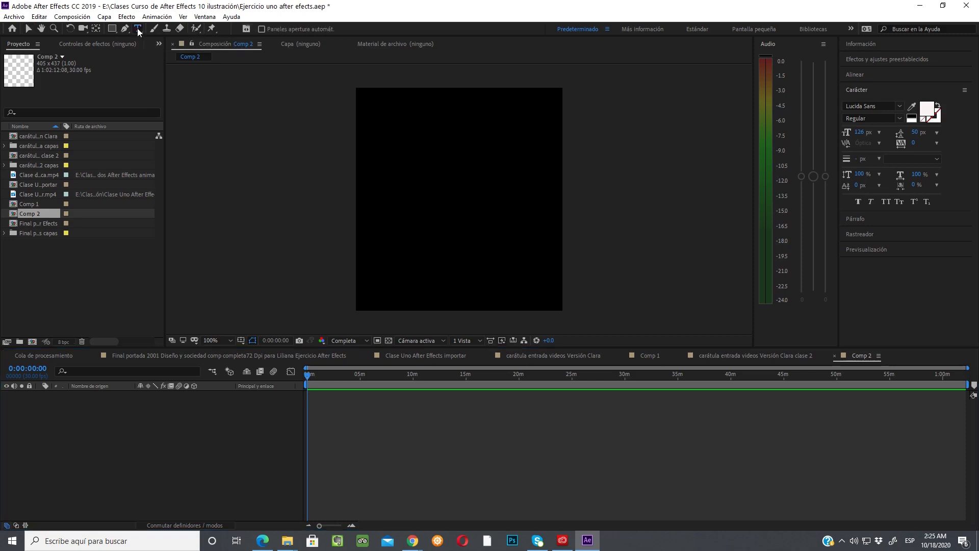
{"action": "left_click", "coordinate": [376, 151]}
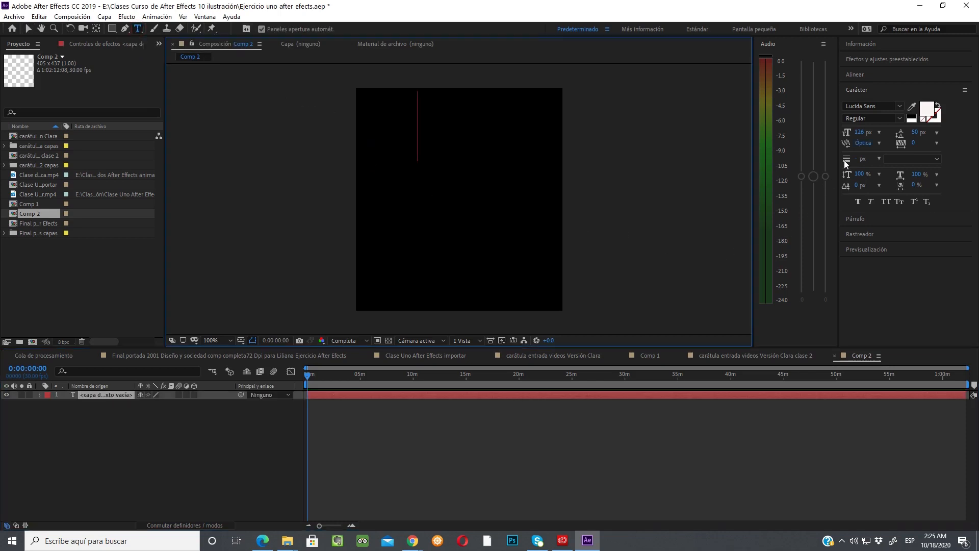
{"action": "left_click_drag", "start_coordinate": [860, 132], "coordinate": [829, 138]}
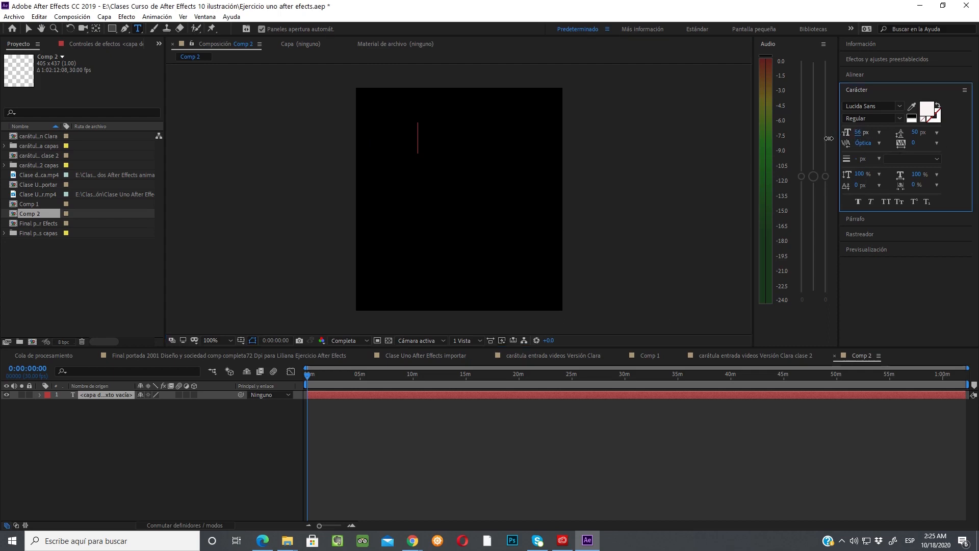
{"action": "left_click_drag", "start_coordinate": [830, 138], "coordinate": [827, 139]}
{"action": "type", "text": "200"}
{"action": "key", "text": "BackSpace"}
{"action": "key", "text": "BackSpace"}
{"action": "left_click_drag", "start_coordinate": [859, 131], "coordinate": [847, 132]}
{"action": "type", "text": "50"}
{"action": "key", "text": "Return"}
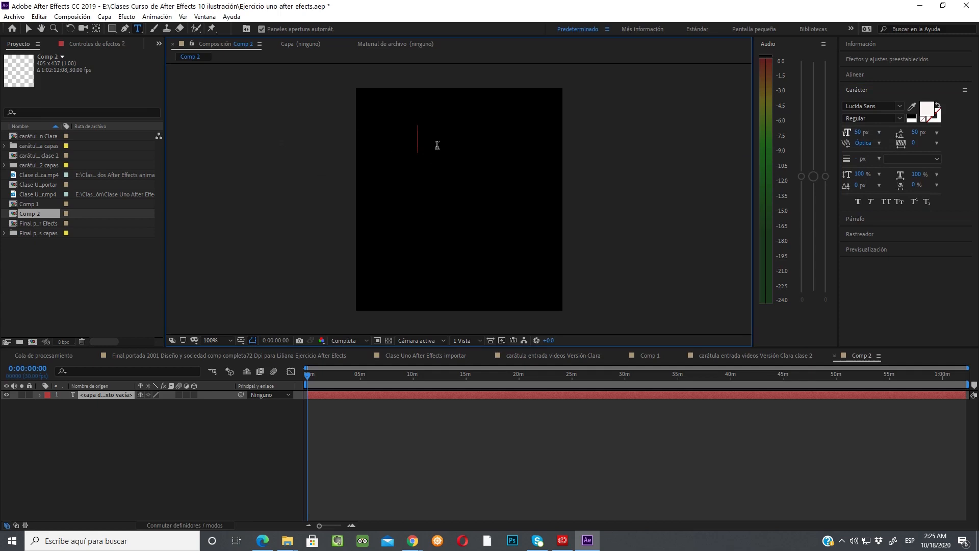
Step: Write "2001", "una odisea", "del" and "espacio" on four separate lines in the text layer
{"action": "type", "text": "2001"}
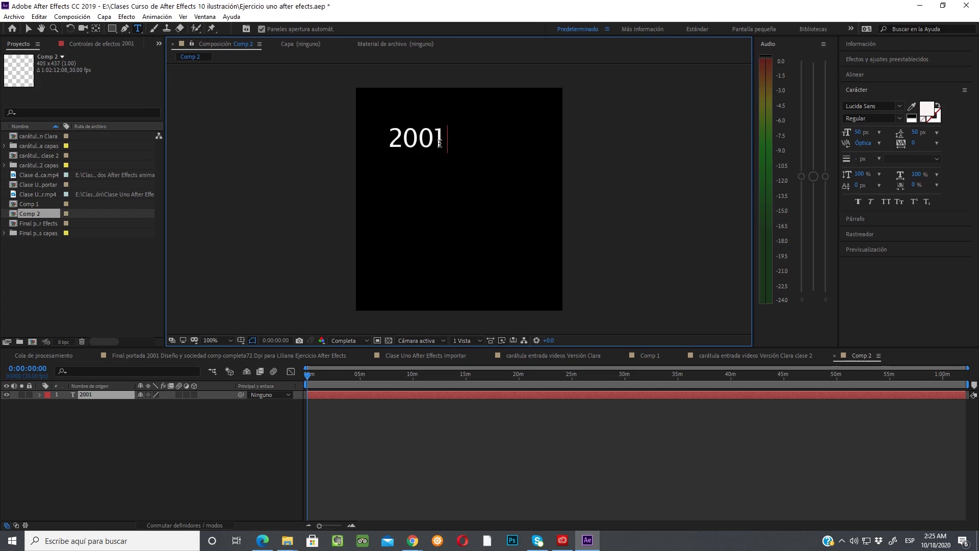
{"action": "key", "text": "Return"}
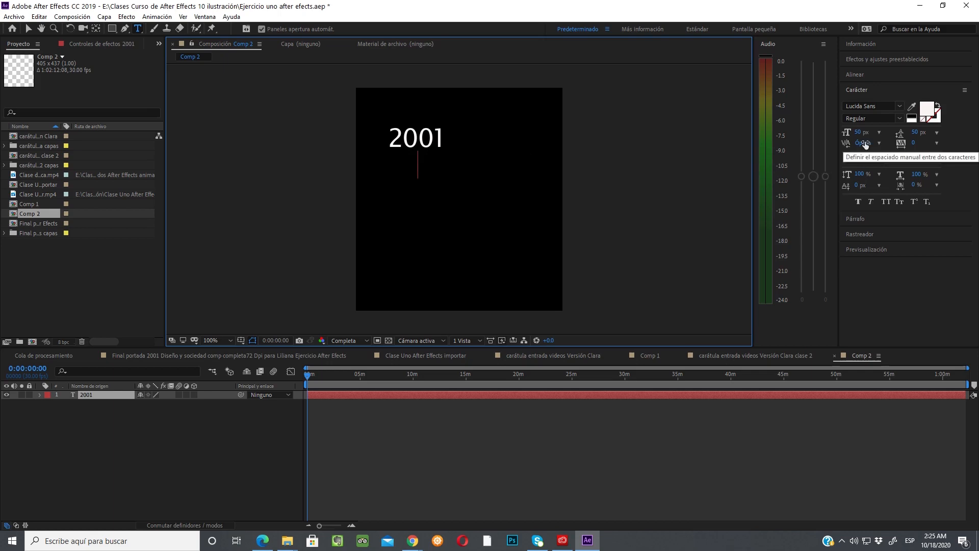
{"action": "type", "text": "una odisea"}
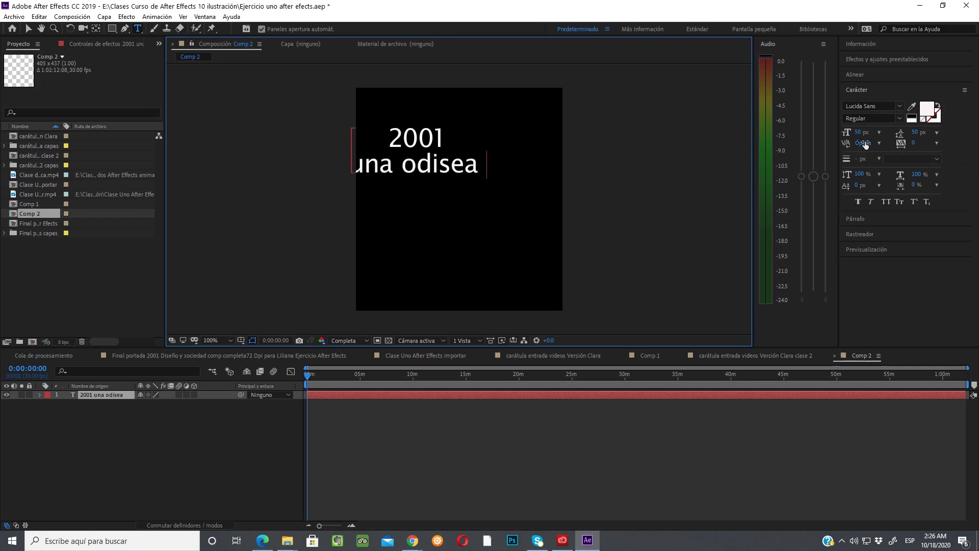
{"action": "key", "text": "Return"}
{"action": "type", "text": "del"}
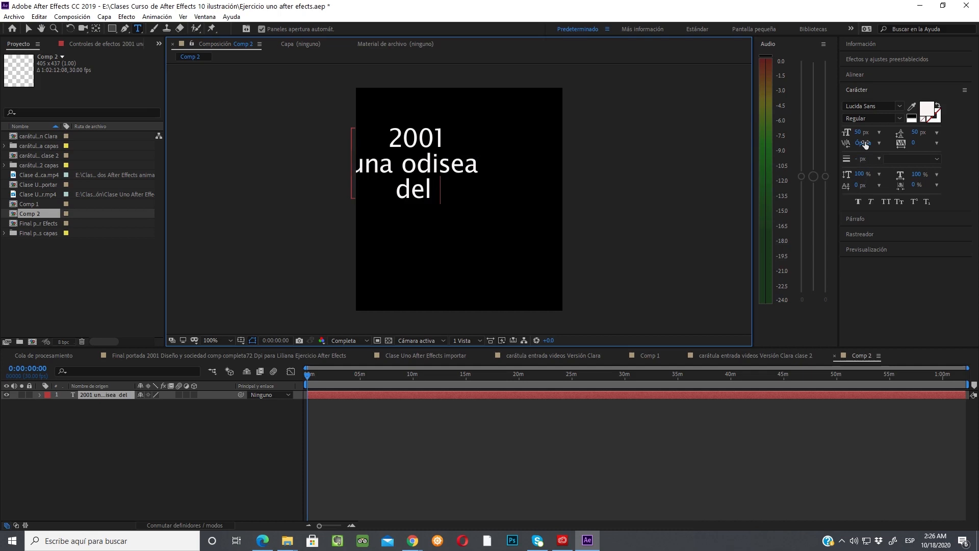
{"action": "key", "text": "Return"}
{"action": "type", "text": "espacio"}
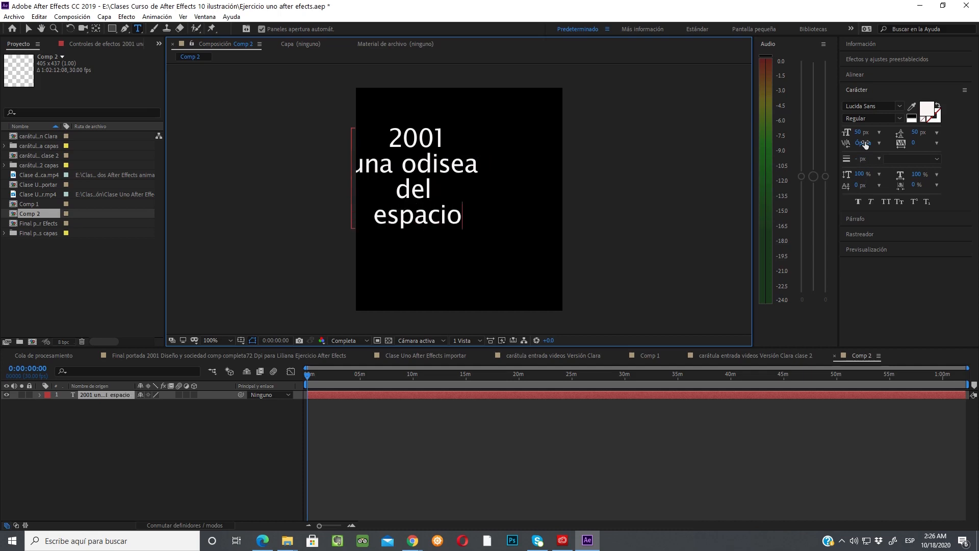
Step: Finish editing the text and move the four-line title block to around the middle of the composition
{"action": "left_click", "coordinate": [28, 29]}
{"action": "left_click_drag", "start_coordinate": [433, 151], "coordinate": [469, 159]}
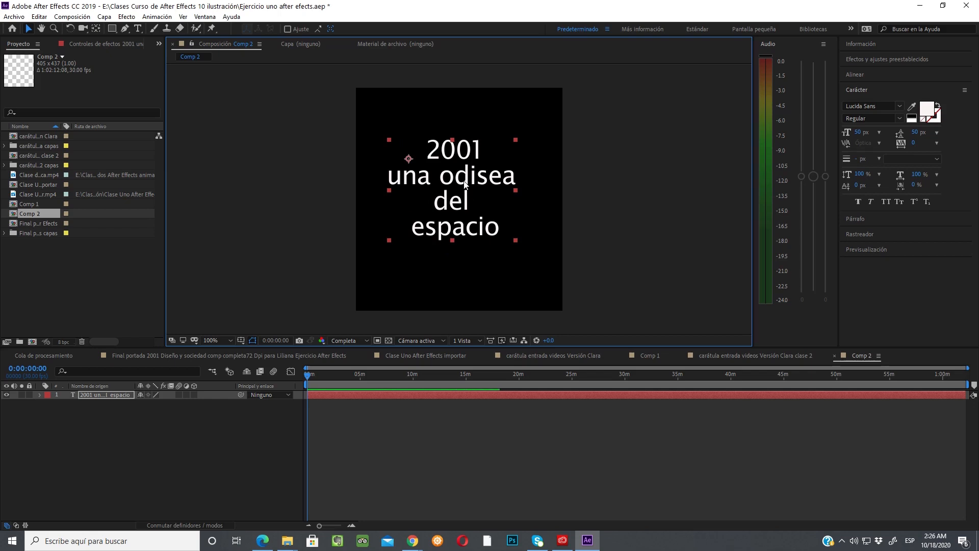
{"action": "left_click_drag", "start_coordinate": [464, 183], "coordinate": [470, 186]}
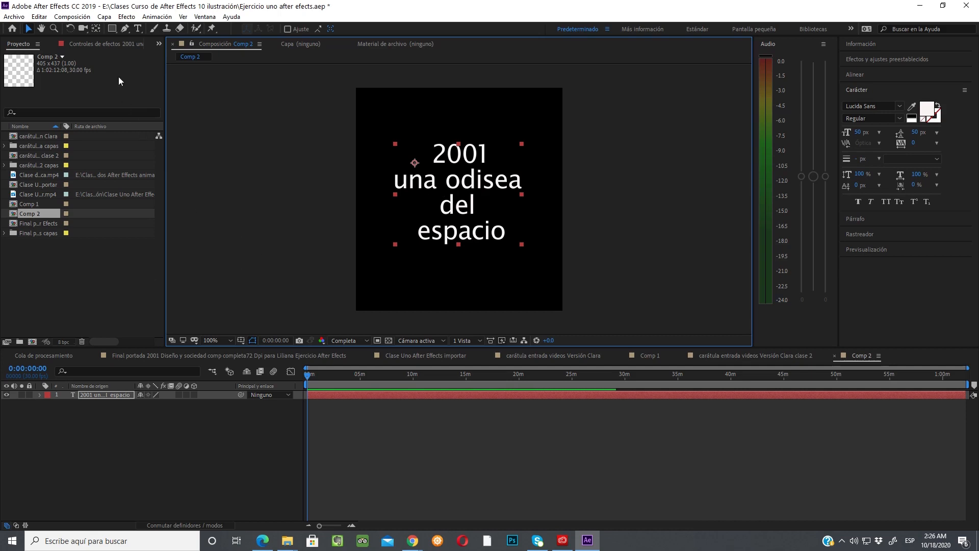
Step: Try replacing the word "una" in the second line with "La" and "Una", and put "una" back
{"action": "left_click", "coordinate": [138, 29]}
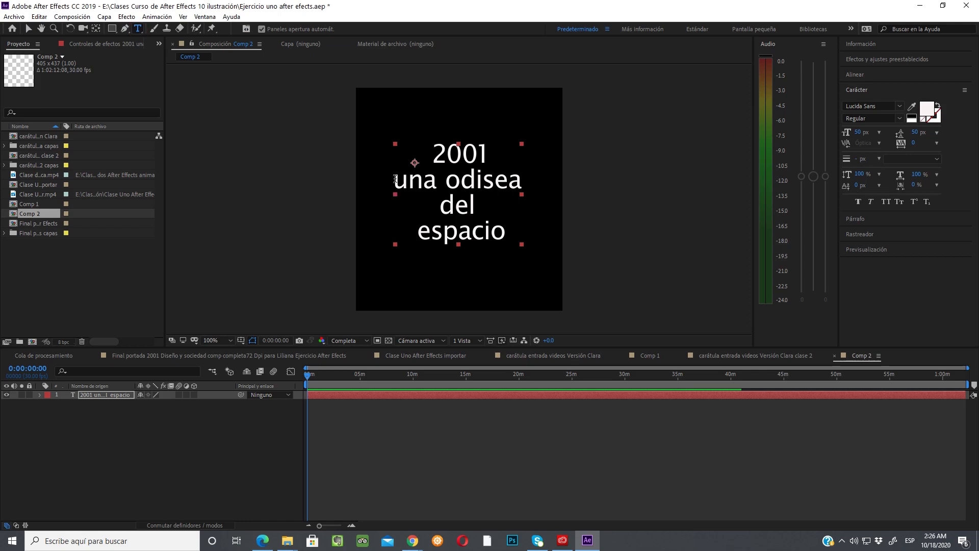
{"action": "left_click_drag", "start_coordinate": [395, 179], "coordinate": [439, 181]}
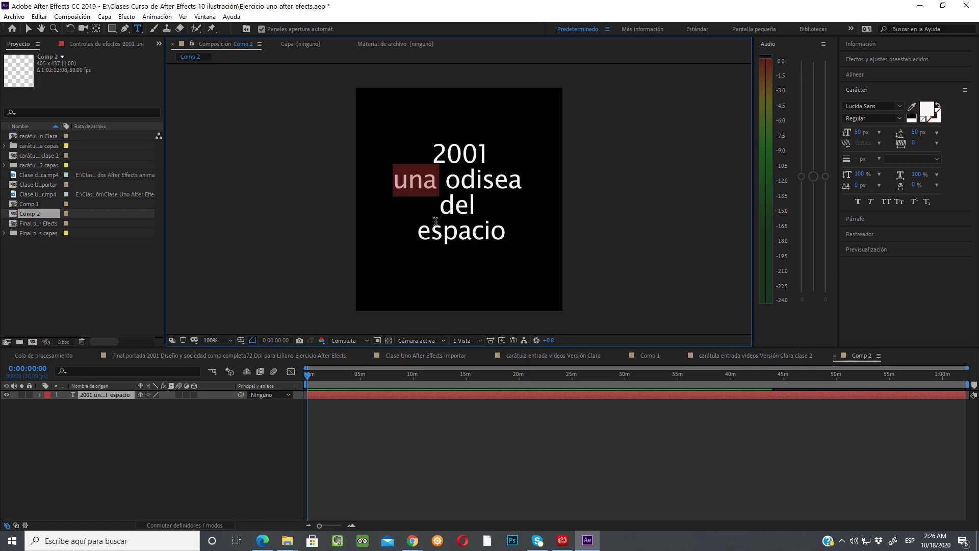
{"action": "type", "text": "La"}
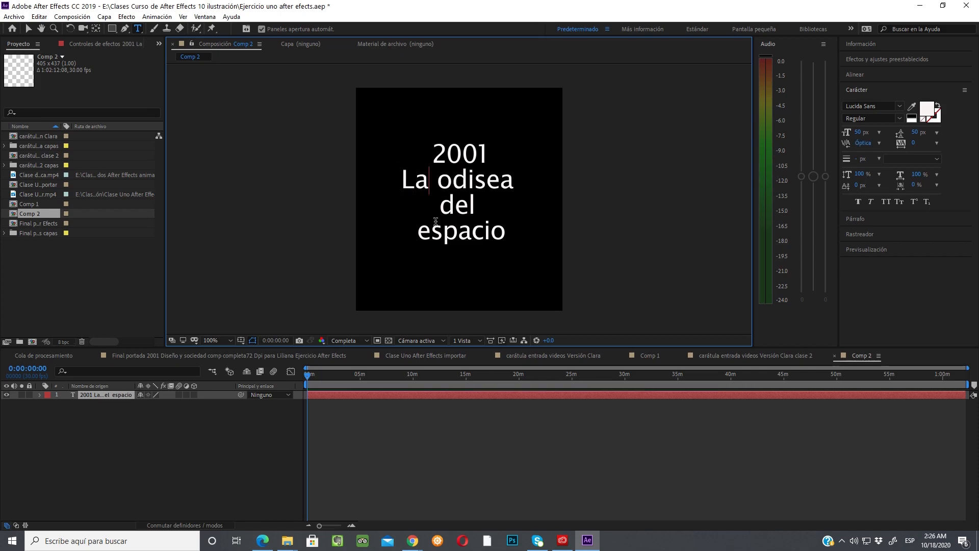
{"action": "key", "text": "BackSpace"}
{"action": "key", "text": "BackSpace"}
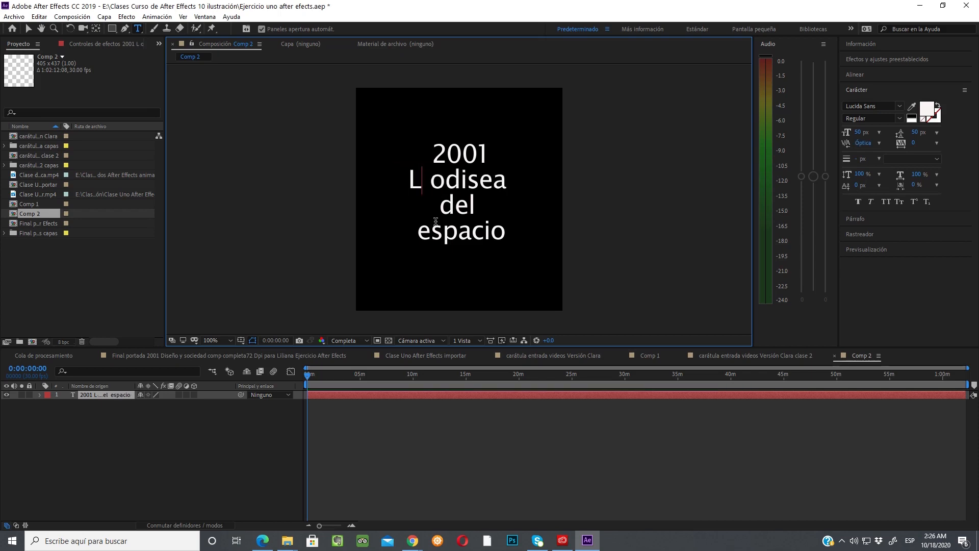
{"action": "type", "text": "Una"}
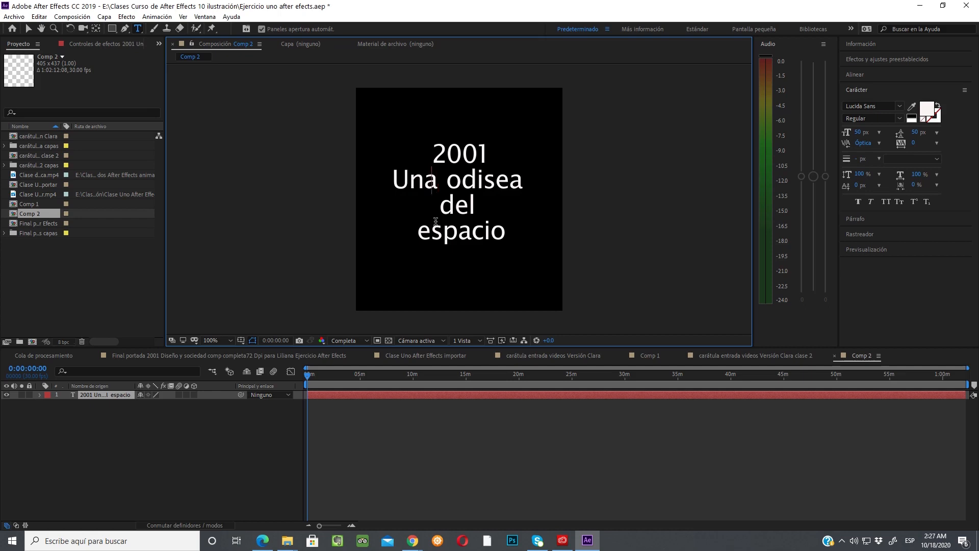
{"action": "key", "text": "BackSpace"}
{"action": "key", "text": "BackSpace"}
{"action": "key", "text": "BackSpace"}
{"action": "type", "text": "una"}
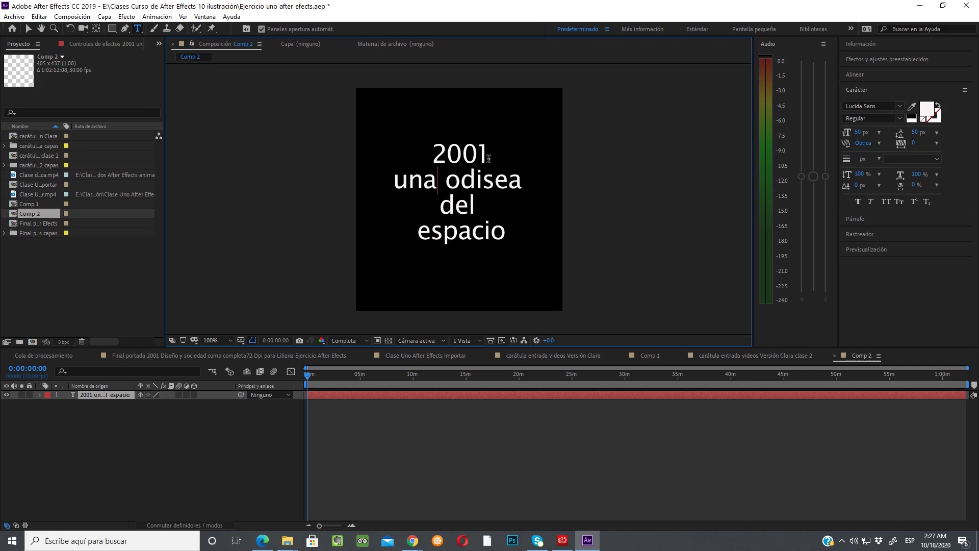
Step: Try adding a colon after "2001" in the first line of the title and remove it again
{"action": "left_click", "coordinate": [506, 183]}
{"action": "left_click_drag", "start_coordinate": [433, 151], "coordinate": [495, 155]}
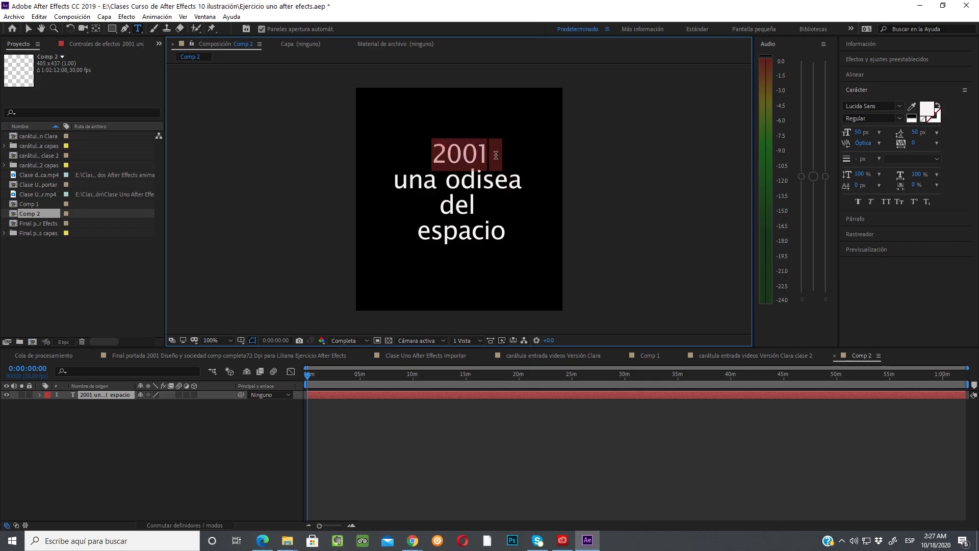
{"action": "left_click", "coordinate": [493, 155]}
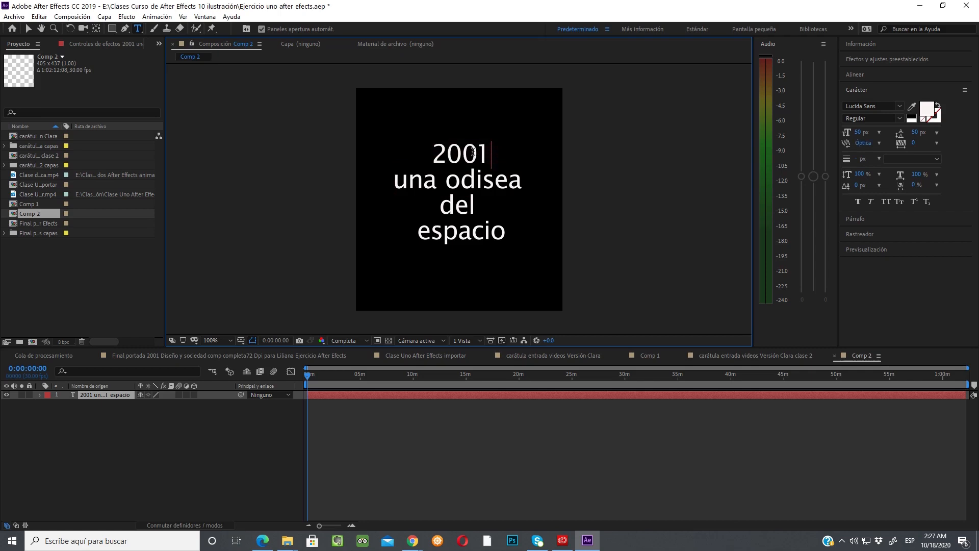
{"action": "type", "text": ":"}
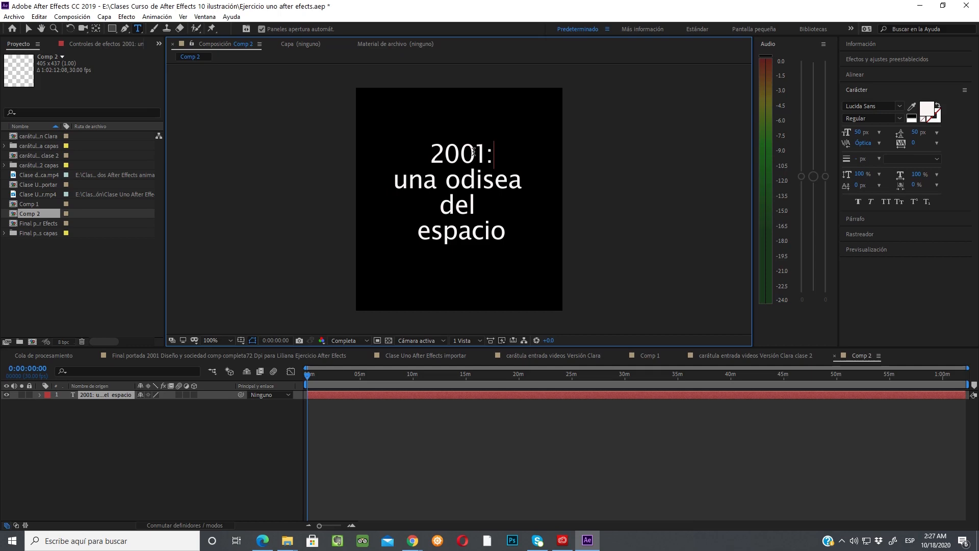
{"action": "key", "text": "BackSpace"}
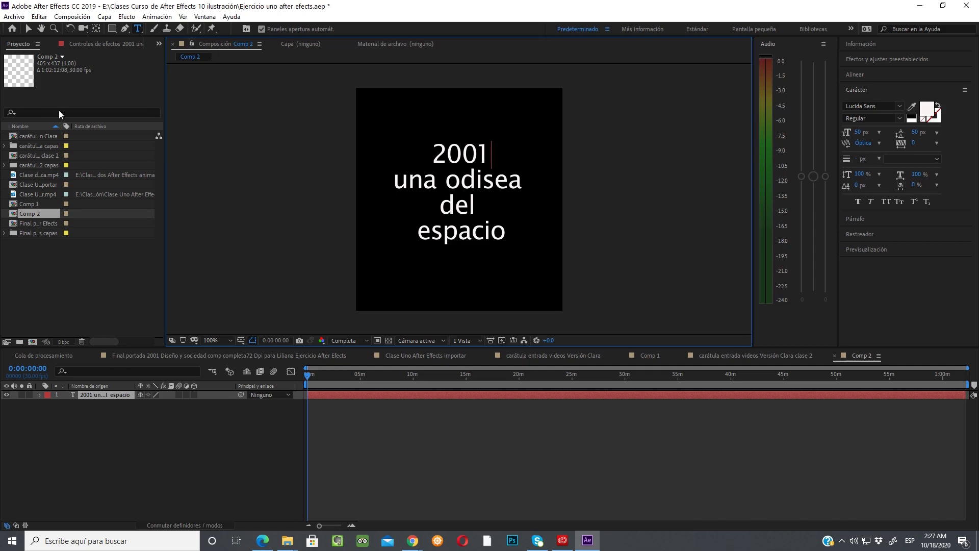
Step: Display the title/action safe margins and move the title block to the lower half inside them, at a position of about 120, 233
{"action": "left_click", "coordinate": [29, 28]}
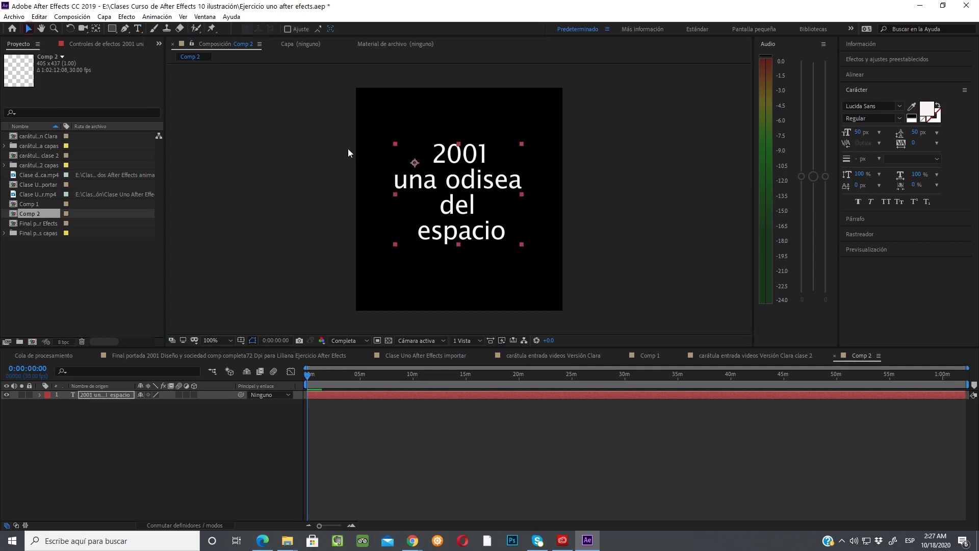
{"action": "left_click_drag", "start_coordinate": [465, 180], "coordinate": [462, 203]}
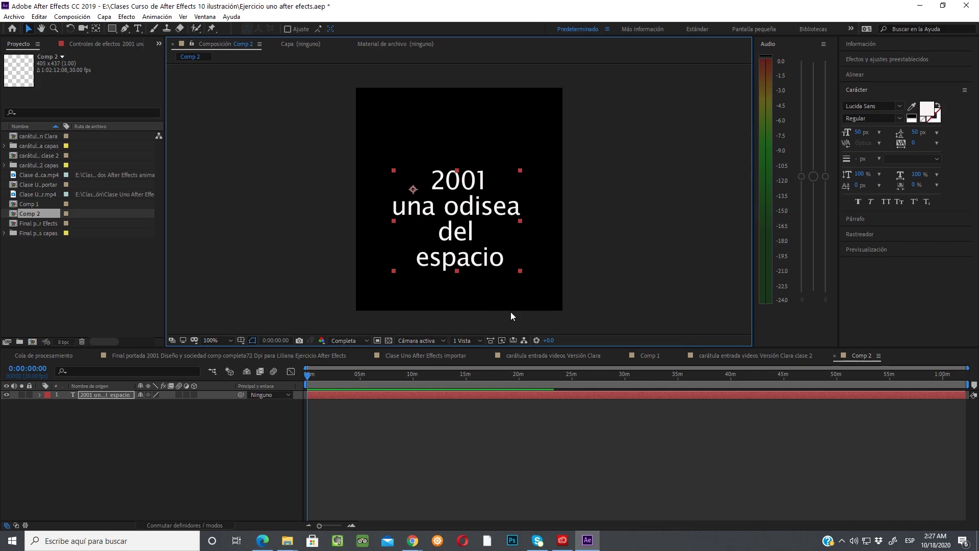
{"action": "mouse_move", "coordinate": [466, 211]}
{"action": "left_mouse_down"}
{"action": "mouse_move", "coordinate": [467, 202]}
{"action": "mouse_move", "coordinate": [470, 219]}
{"action": "left_mouse_up"}
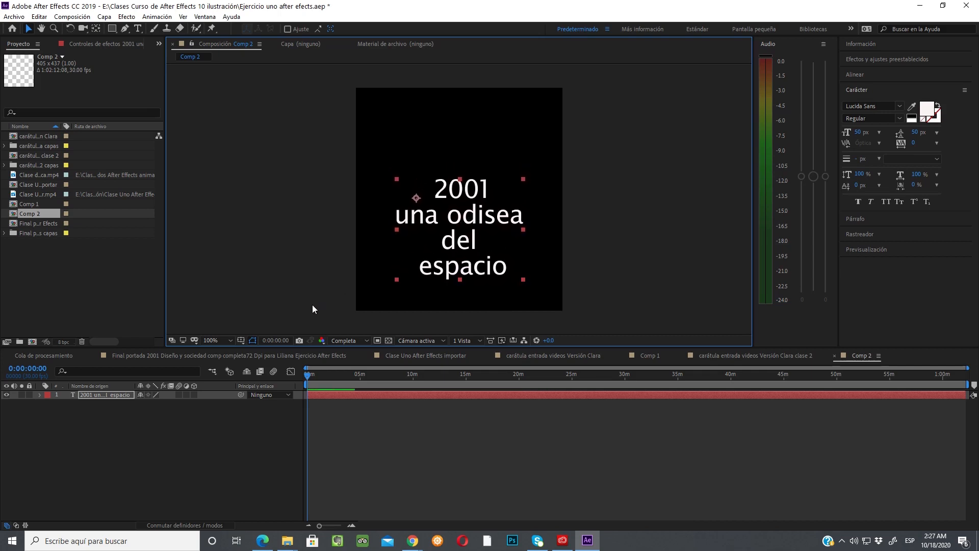
{"action": "left_click", "coordinate": [242, 340]}
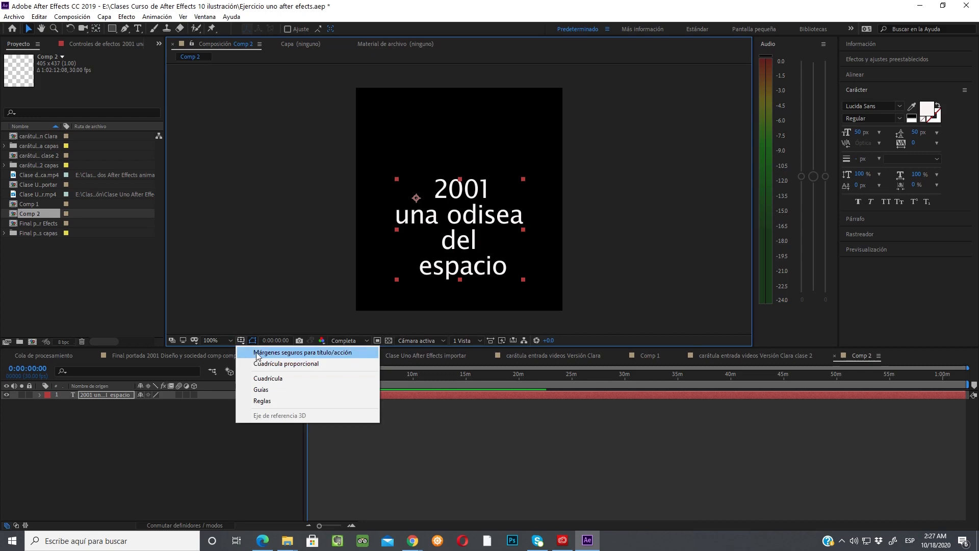
{"action": "left_click", "coordinate": [257, 354]}
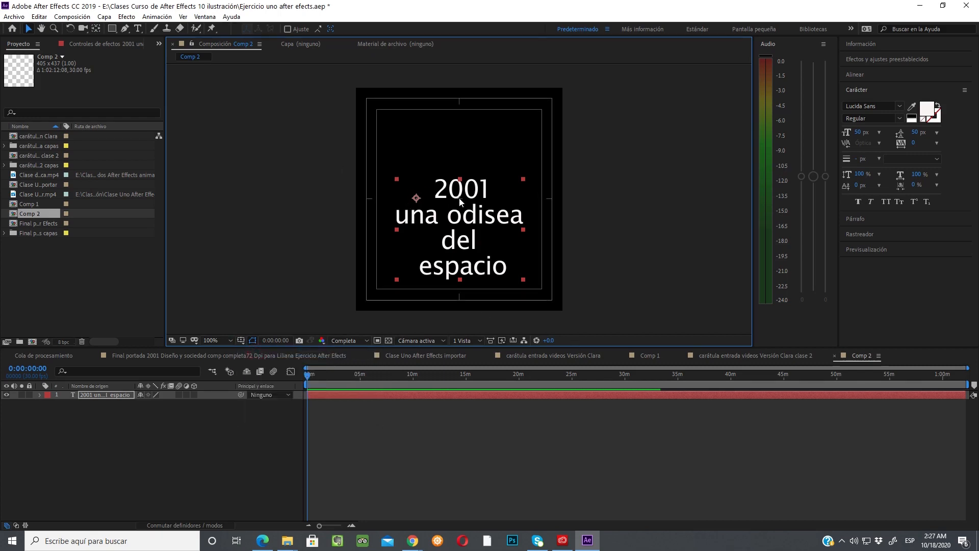
{"action": "left_click_drag", "start_coordinate": [460, 202], "coordinate": [458, 173]}
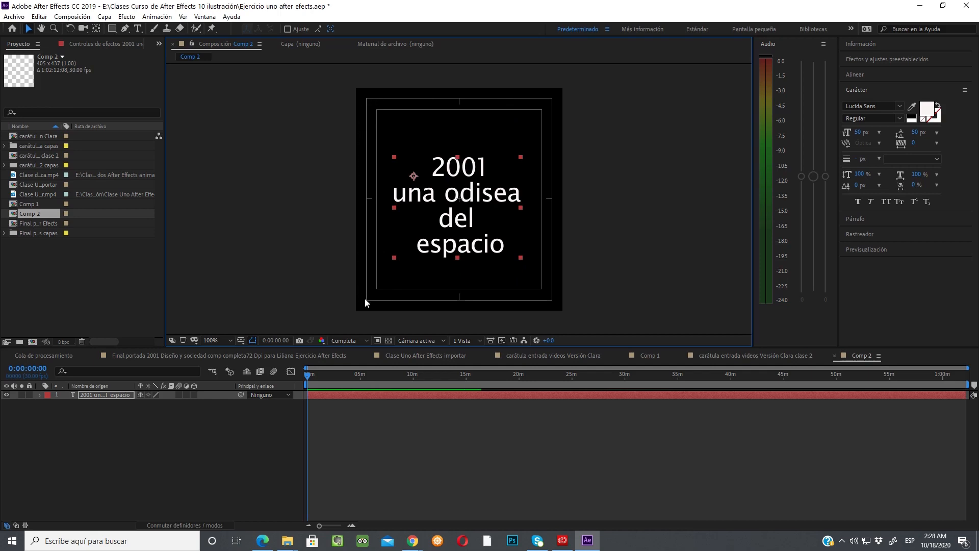
{"action": "left_click_drag", "start_coordinate": [465, 197], "coordinate": [464, 226]}
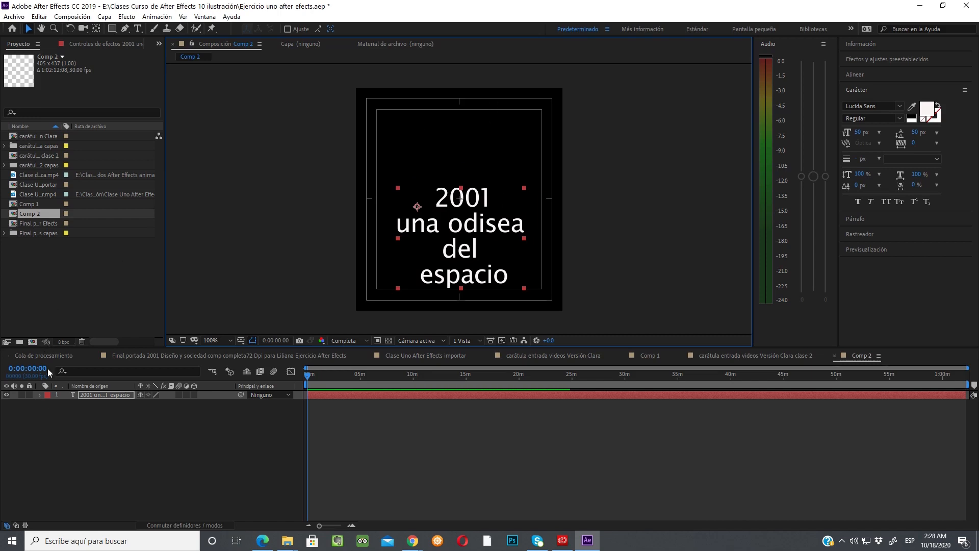
Step: Examine the text layer's Texto properties, including Opciones de trazado and Más opciones, and its Transformar properties
{"action": "left_click", "coordinate": [39, 394]}
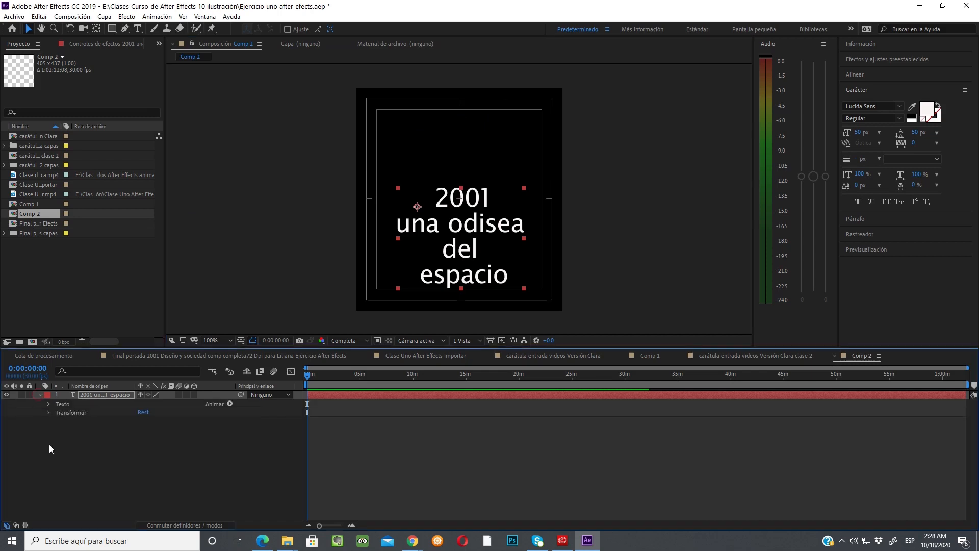
{"action": "left_click", "coordinate": [49, 404]}
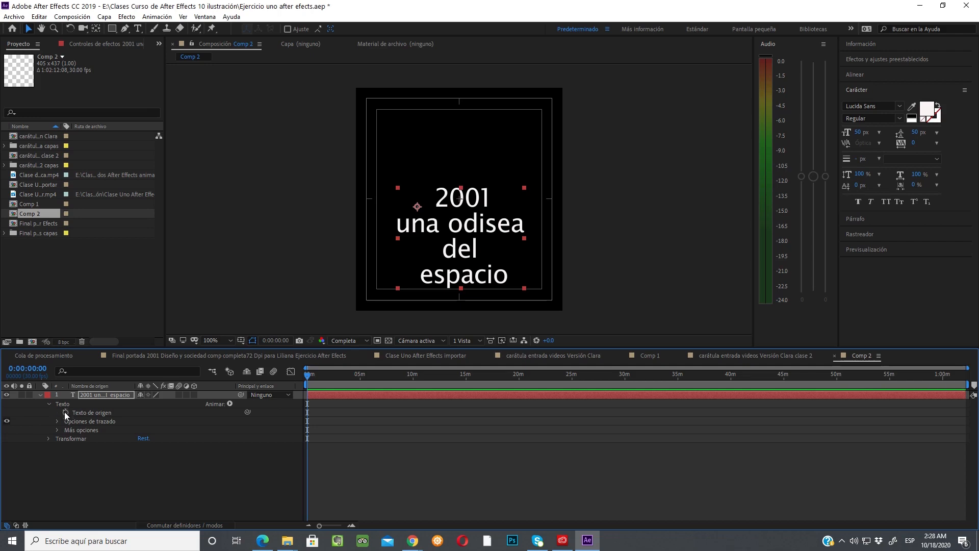
{"action": "left_click", "coordinate": [57, 421]}
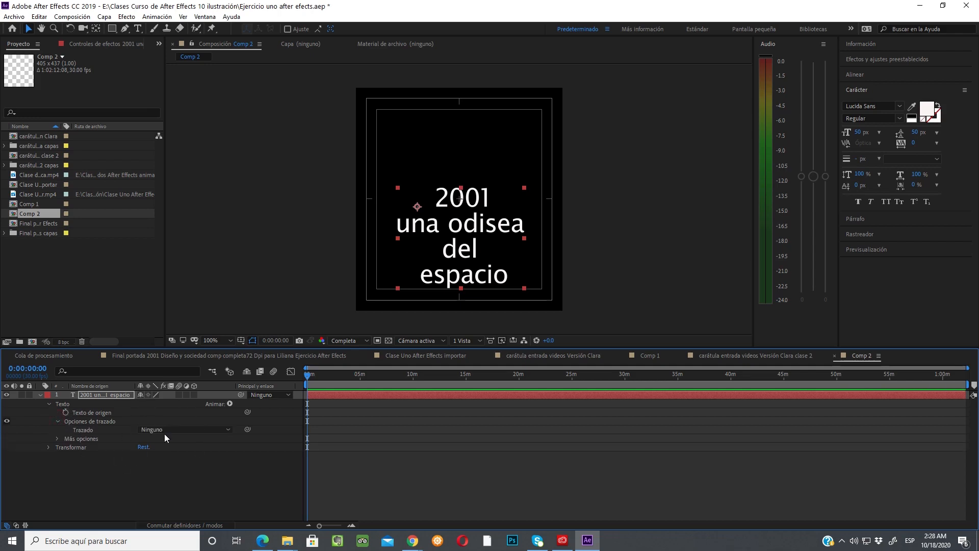
{"action": "left_click", "coordinate": [225, 430]}
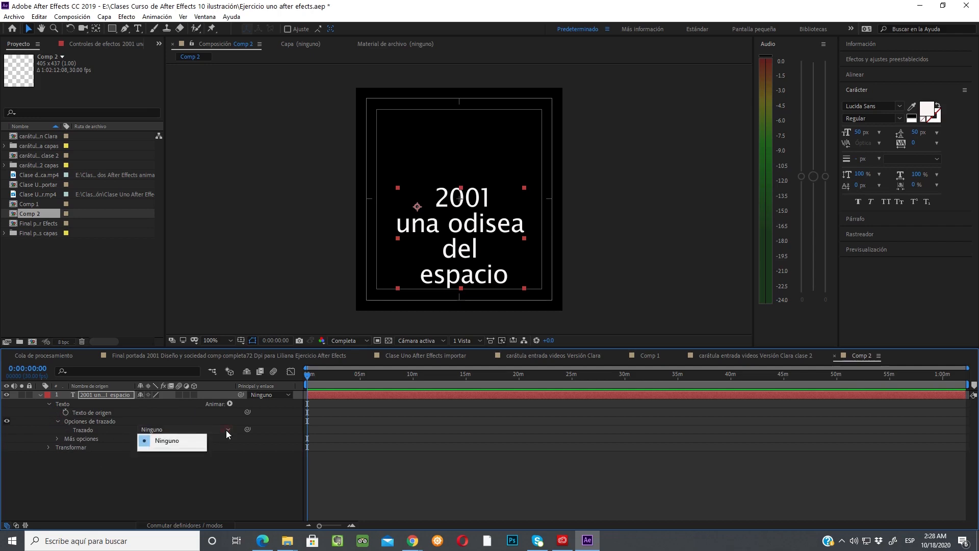
{"action": "left_click", "coordinate": [56, 440]}
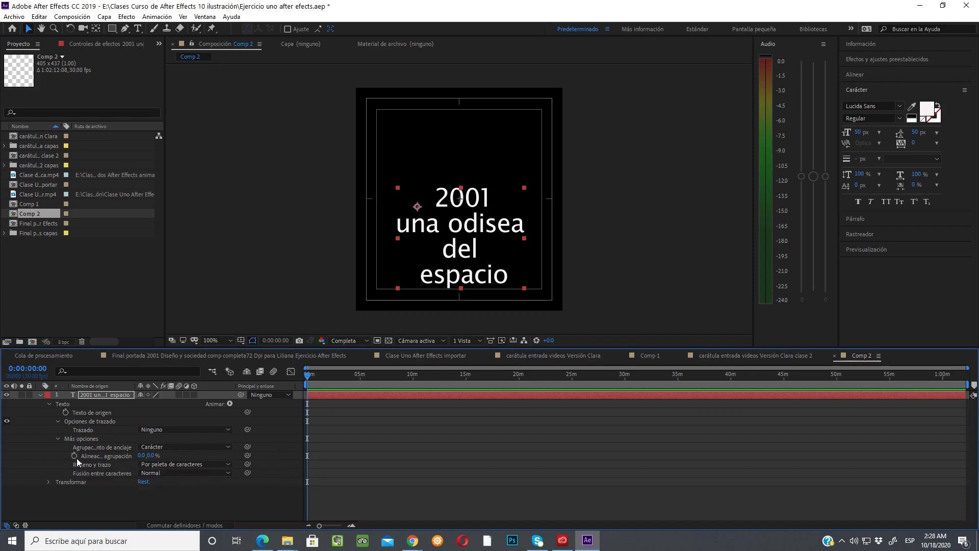
{"action": "left_click", "coordinate": [50, 404]}
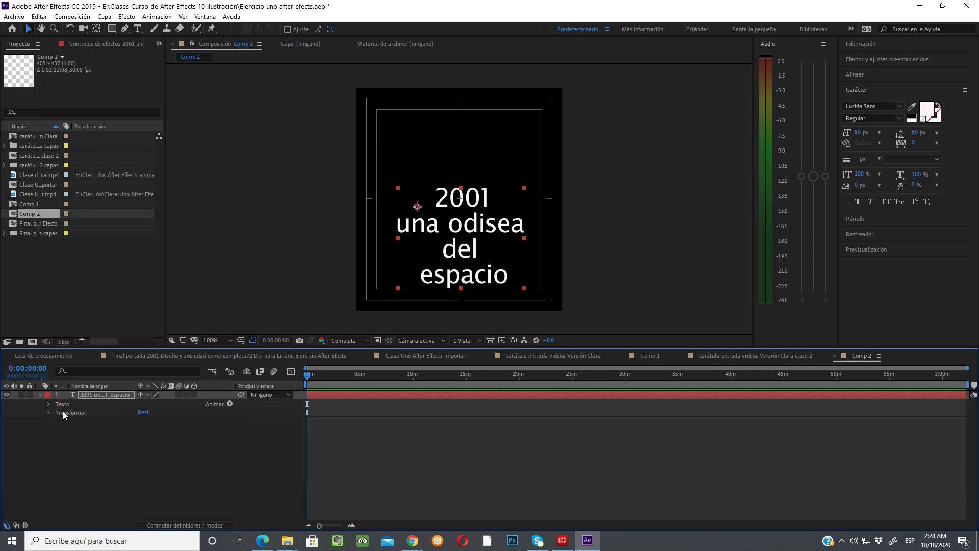
{"action": "left_click", "coordinate": [48, 413]}
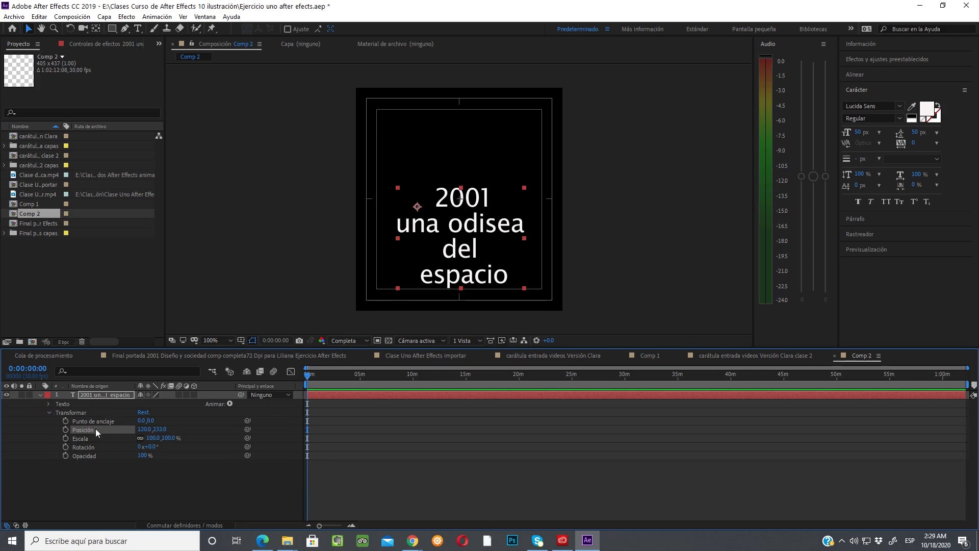
Step: At the start of the timeline, keyframe the title layer's Escala at 130% and its Posición at 90, 170
{"action": "left_click", "coordinate": [85, 440]}
{"action": "left_click_drag", "start_coordinate": [308, 377], "coordinate": [266, 382]}
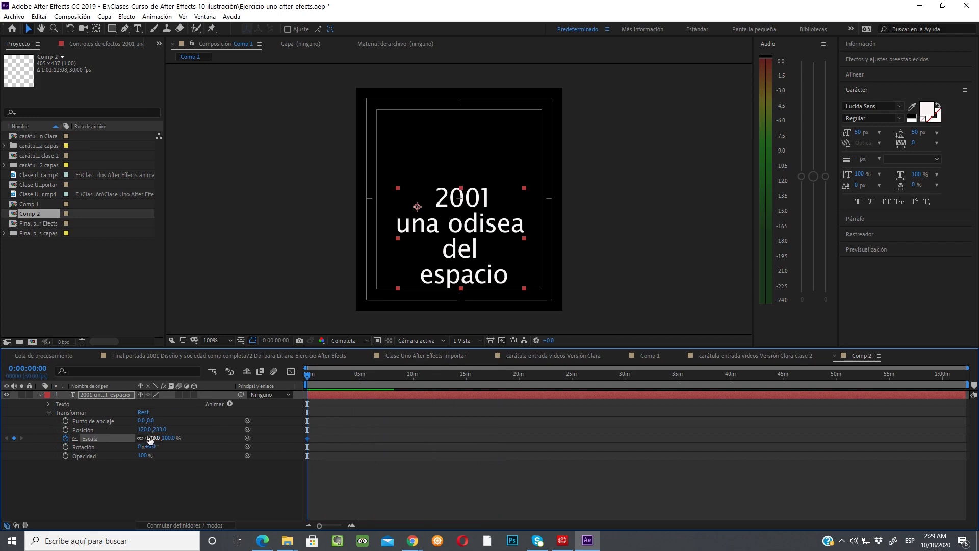
{"action": "left_click_drag", "start_coordinate": [151, 440], "coordinate": [157, 437]}
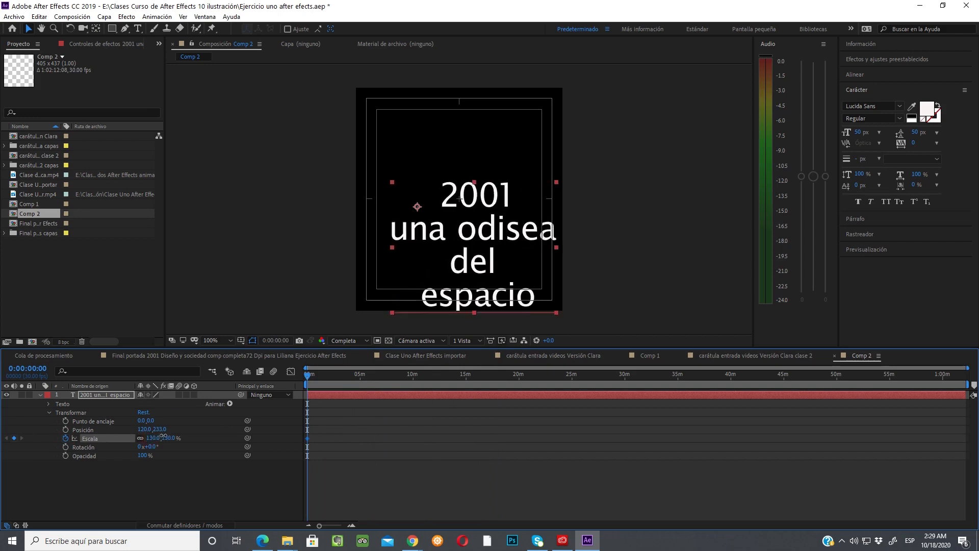
{"action": "left_click", "coordinate": [66, 429]}
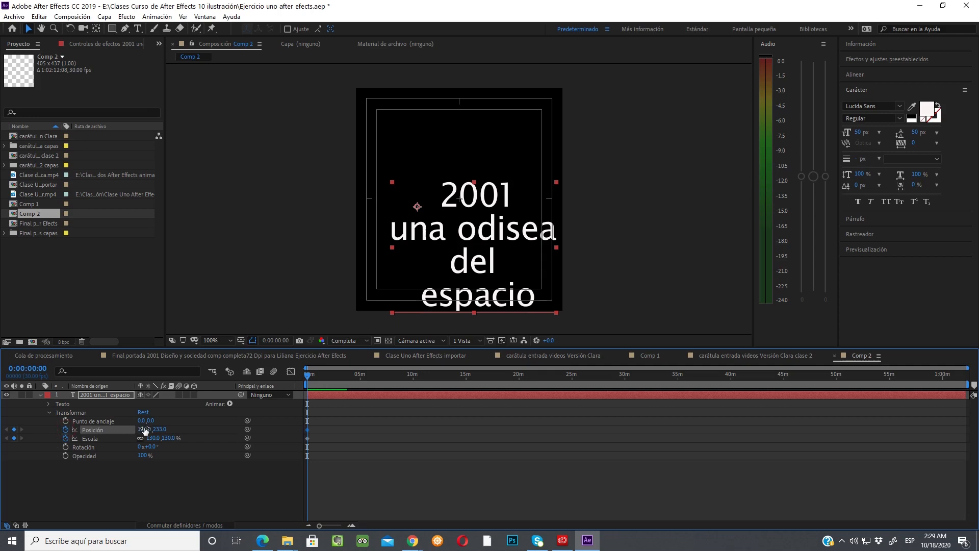
{"action": "mouse_move", "coordinate": [144, 430]}
{"action": "left_mouse_down"}
{"action": "mouse_move", "coordinate": [154, 428]}
{"action": "mouse_move", "coordinate": [112, 428]}
{"action": "mouse_move", "coordinate": [144, 429]}
{"action": "left_mouse_up"}
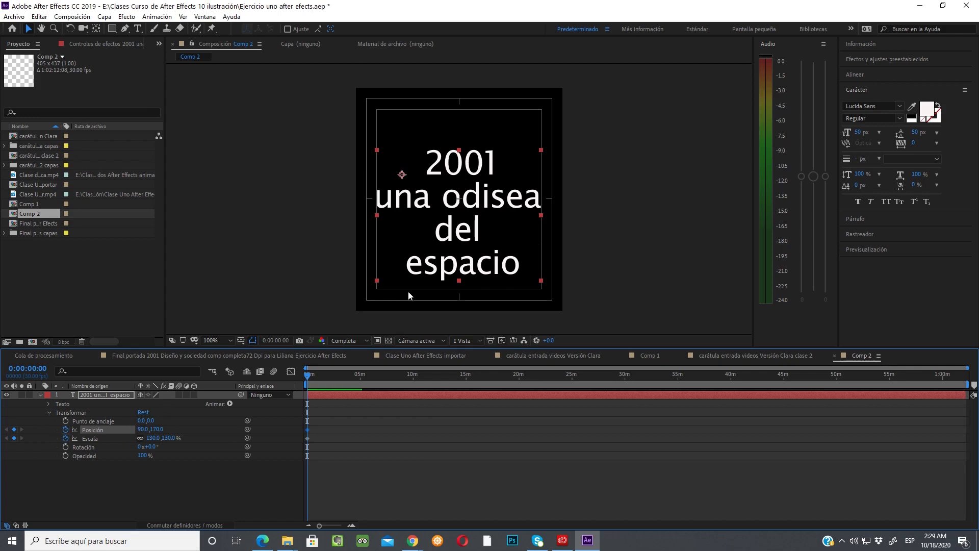
{"action": "left_click_drag", "start_coordinate": [308, 376], "coordinate": [306, 397]}
Step: Set the duration of Comp 2 to 0:00:10:00 in the composition settings
{"action": "left_click", "coordinate": [79, 18]}
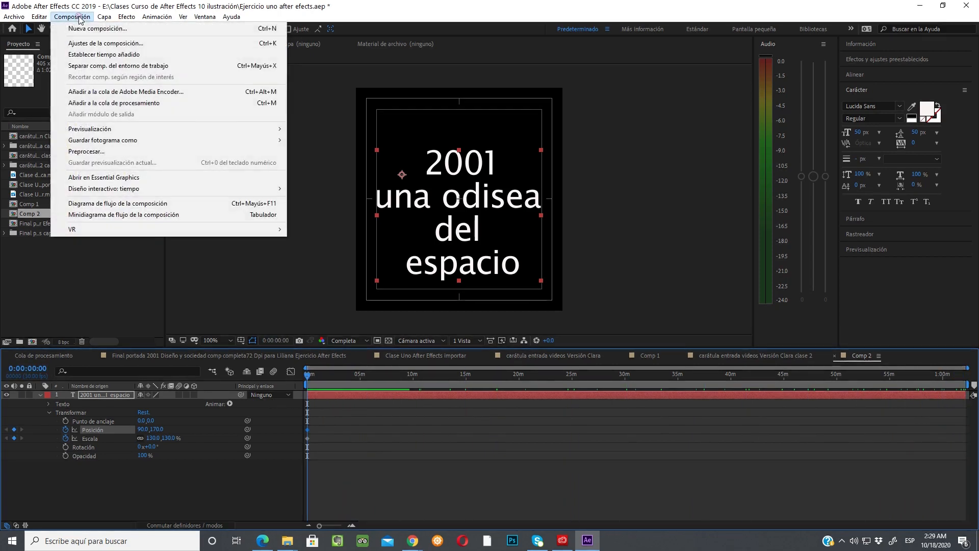
{"action": "left_click", "coordinate": [78, 44]}
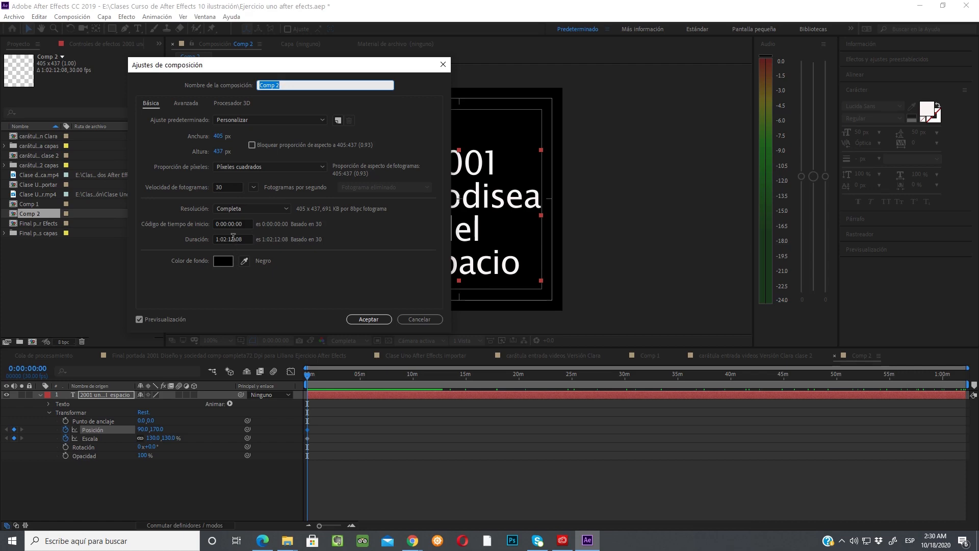
{"action": "left_click", "coordinate": [215, 240]}
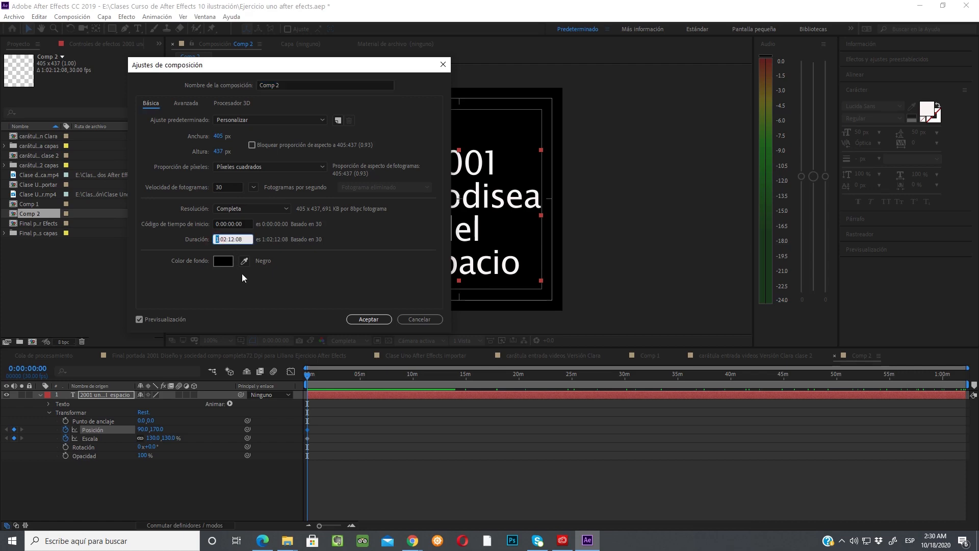
{"action": "type", "text": "0"}
{"action": "left_click_drag", "start_coordinate": [227, 240], "coordinate": [224, 239]}
{"action": "type", "text": "0"}
{"action": "left_click_drag", "start_coordinate": [232, 239], "coordinate": [228, 239]}
{"action": "type", "text": "0"}
{"action": "left_click_drag", "start_coordinate": [242, 239], "coordinate": [239, 239]}
{"action": "type", "text": "0"}
{"action": "left_click", "coordinate": [369, 319]}
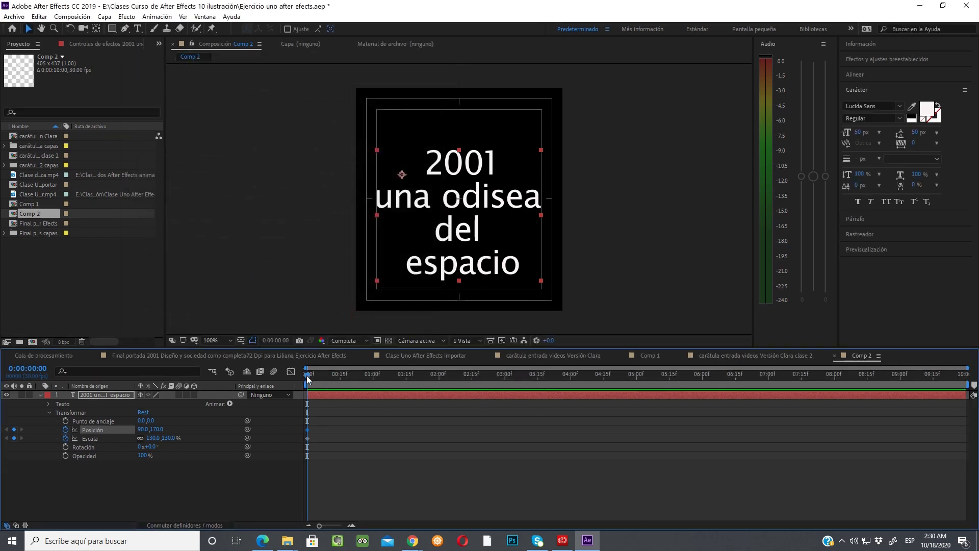
Step: At 0:00:05:00, keyframe the title smaller and lower, with Escala at 87% and Posición at 127, 246
{"action": "left_click_drag", "start_coordinate": [307, 377], "coordinate": [724, 357]}
{"action": "left_click_drag", "start_coordinate": [783, 354], "coordinate": [294, 423]}
{"action": "left_click_drag", "start_coordinate": [308, 377], "coordinate": [878, 386]}
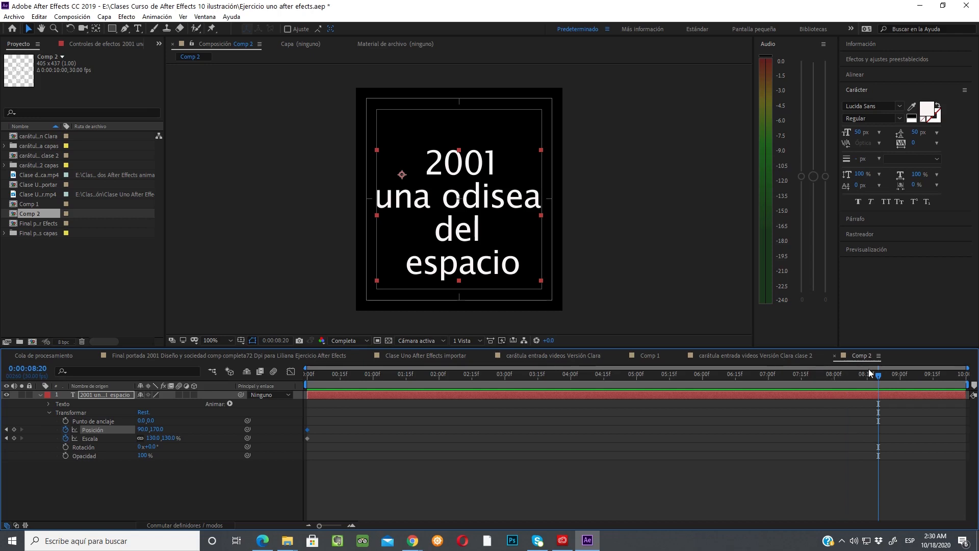
{"action": "left_click_drag", "start_coordinate": [878, 376], "coordinate": [306, 396]}
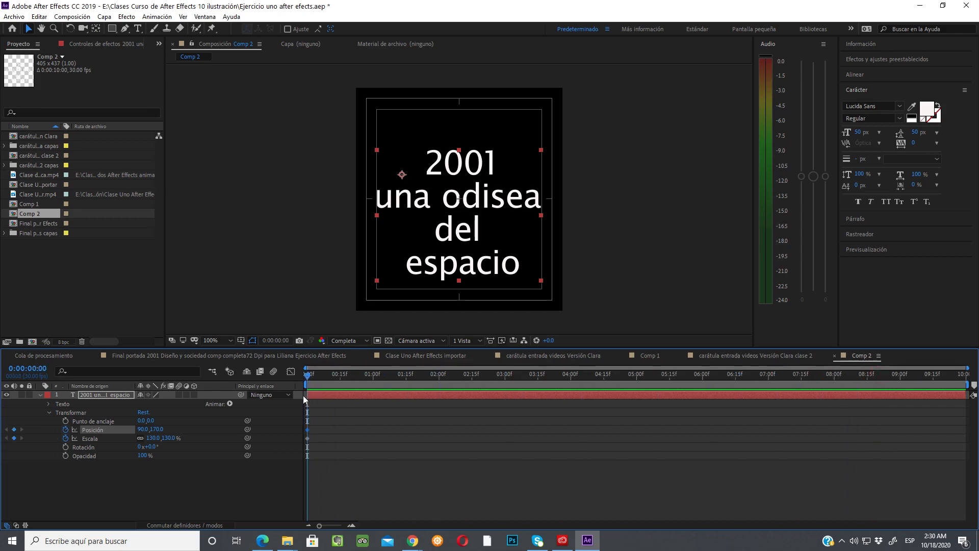
{"action": "mouse_move", "coordinate": [308, 374]}
{"action": "left_mouse_down"}
{"action": "mouse_move", "coordinate": [407, 365]}
{"action": "mouse_move", "coordinate": [296, 384]}
{"action": "left_mouse_up"}
{"action": "left_click_drag", "start_coordinate": [312, 376], "coordinate": [636, 374]}
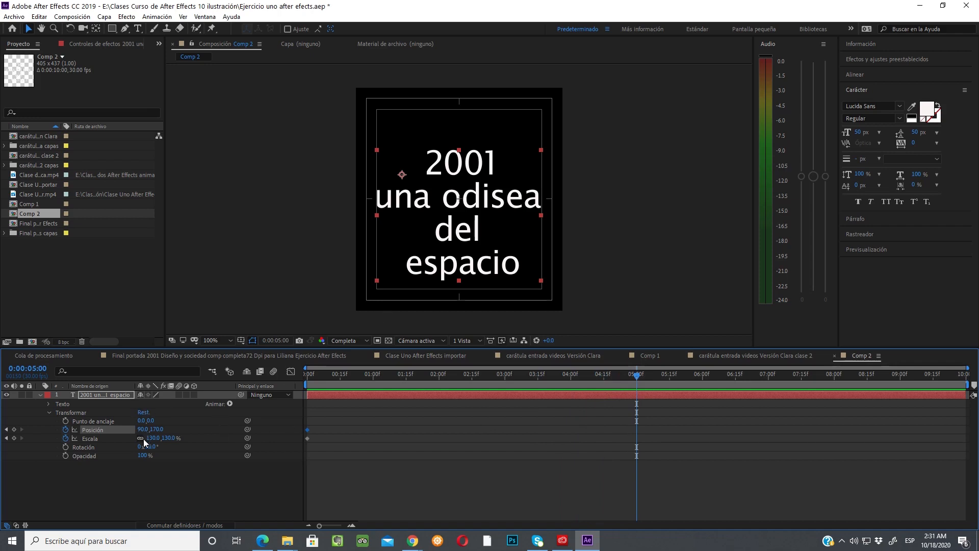
{"action": "left_click_drag", "start_coordinate": [153, 437], "coordinate": [206, 419]}
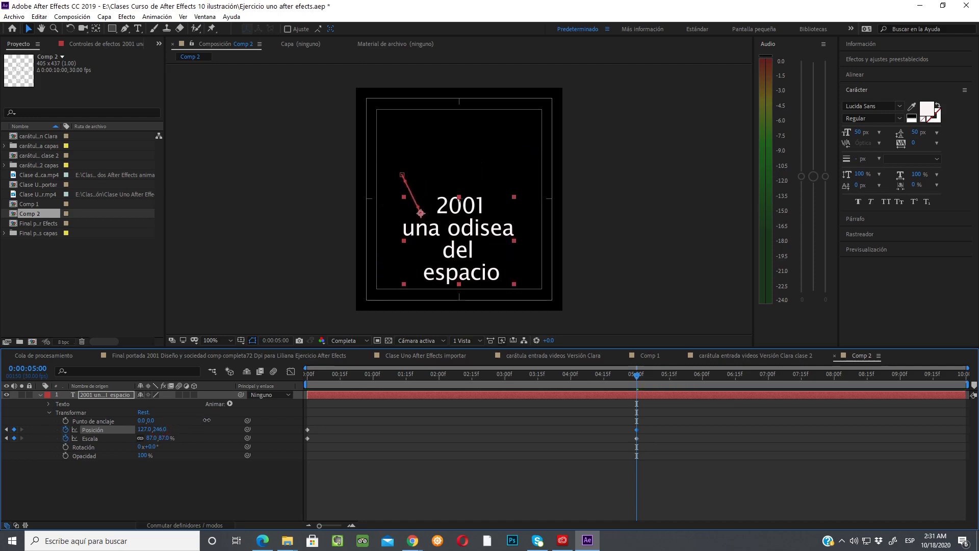
{"action": "mouse_move", "coordinate": [638, 374]}
{"action": "left_mouse_down"}
{"action": "mouse_move", "coordinate": [283, 381]}
{"action": "mouse_move", "coordinate": [398, 371]}
{"action": "mouse_move", "coordinate": [638, 386]}
{"action": "mouse_move", "coordinate": [285, 386]}
{"action": "mouse_move", "coordinate": [653, 375]}
{"action": "mouse_move", "coordinate": [638, 380]}
{"action": "left_mouse_up"}
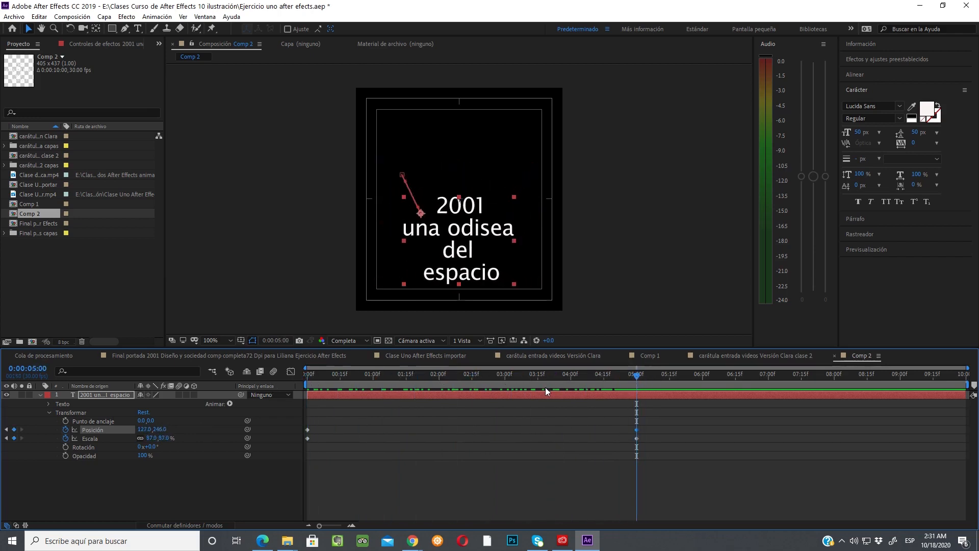
Step: Fade the title in by keyframing its Opacidad at 0% at the start and 100% at 0:00:01:00
{"action": "left_click_drag", "start_coordinate": [637, 375], "coordinate": [280, 378]}
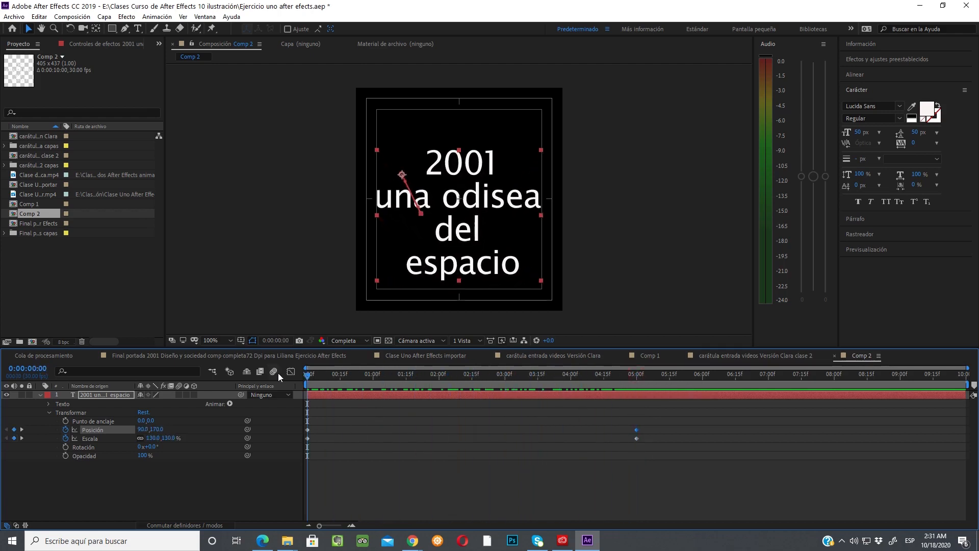
{"action": "left_click", "coordinate": [64, 455]}
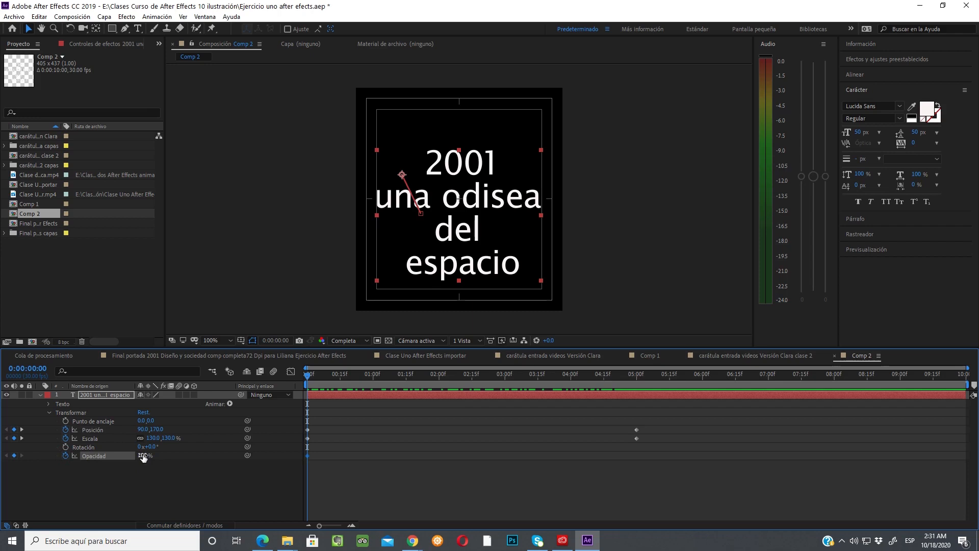
{"action": "left_click_drag", "start_coordinate": [142, 458], "coordinate": [20, 462]}
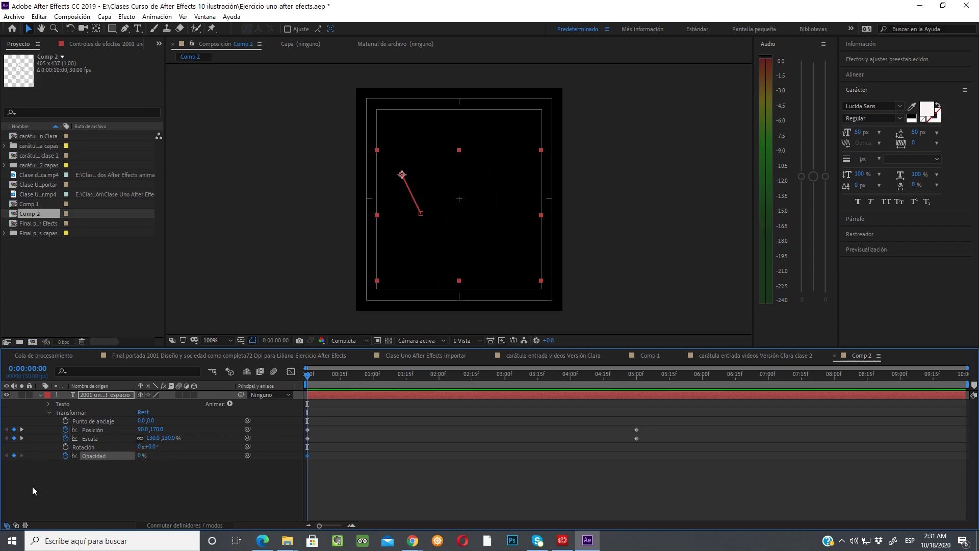
{"action": "left_click_drag", "start_coordinate": [308, 375], "coordinate": [373, 378]}
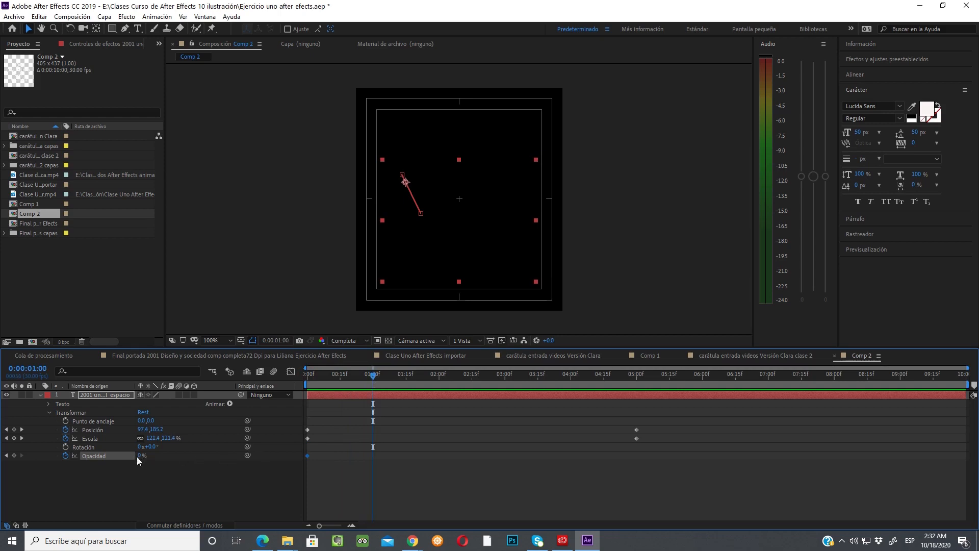
{"action": "left_click_drag", "start_coordinate": [139, 456], "coordinate": [234, 455]}
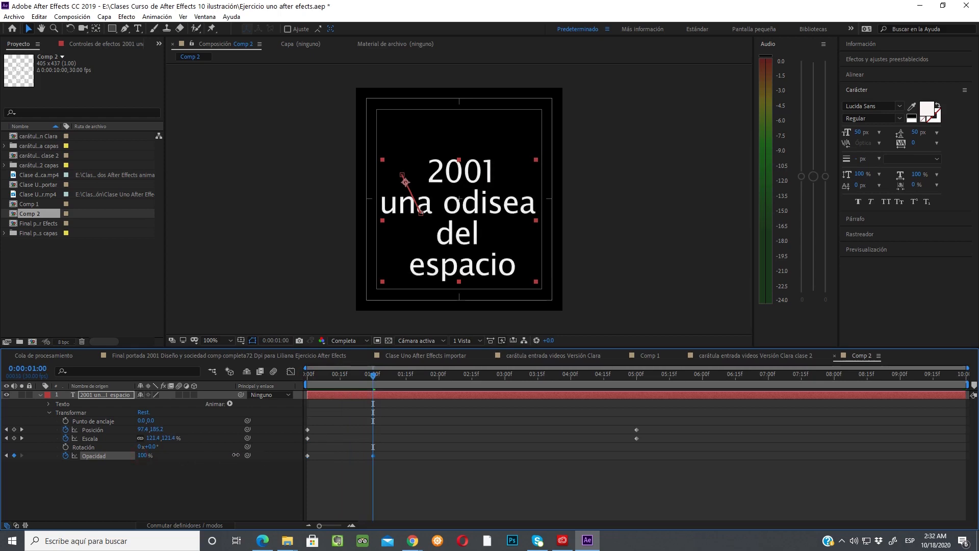
Step: Play the title animation in Comp 2 twice from the start to check the fade, movement and scaling
{"action": "left_click_drag", "start_coordinate": [373, 378], "coordinate": [279, 386]}
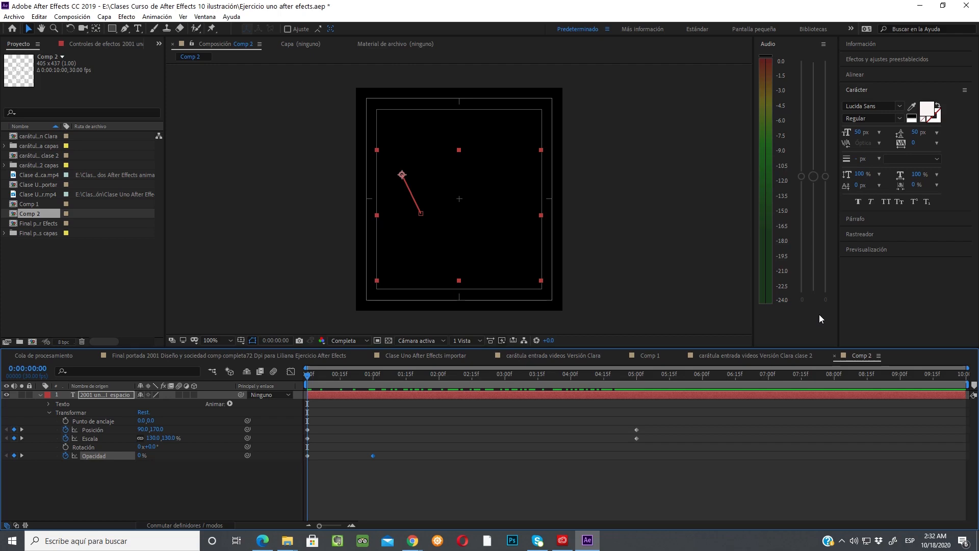
{"action": "key", "text": "space"}
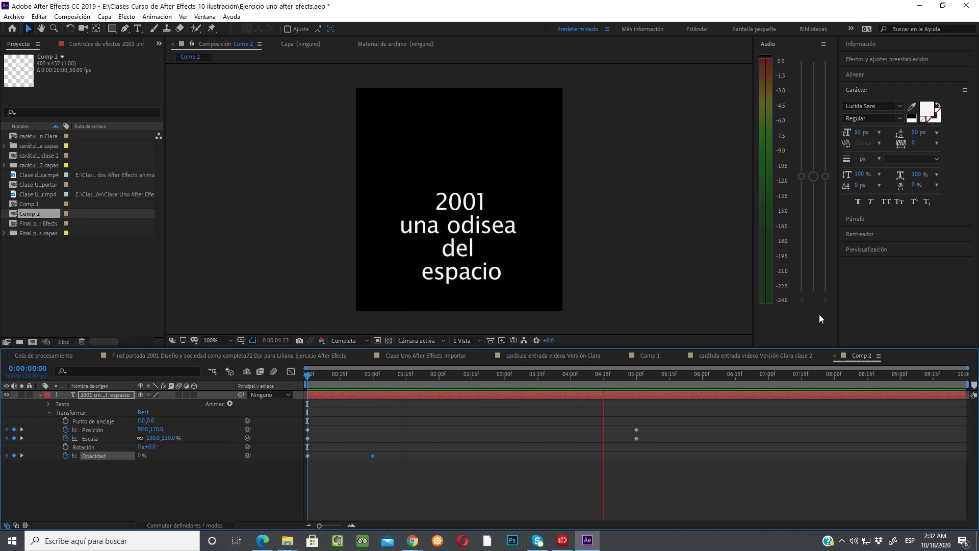
{"action": "key", "text": "space"}
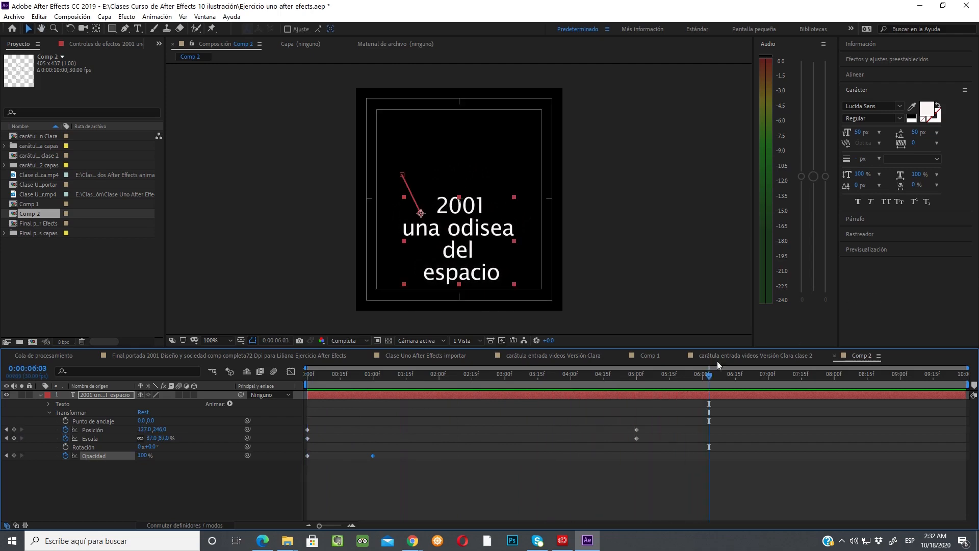
{"action": "left_click_drag", "start_coordinate": [711, 380], "coordinate": [264, 392]}
{"action": "key", "text": "space"}
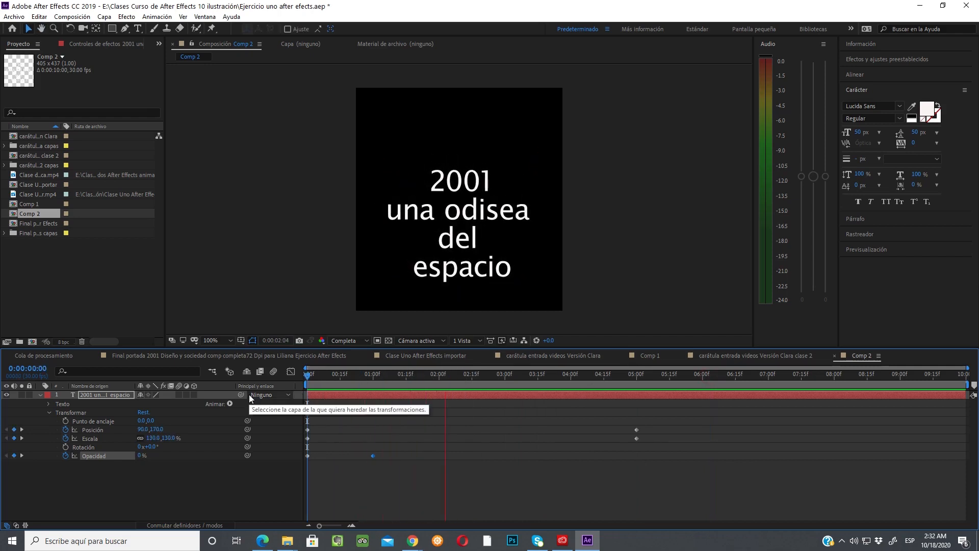
{"action": "key", "text": "space"}
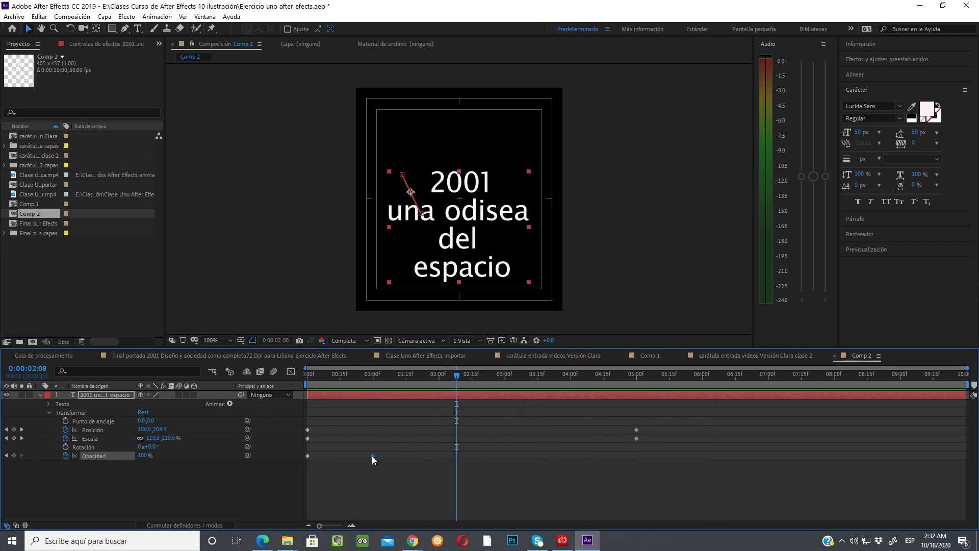
Step: Move the title's second Opacidad keyframe to about 2 seconds and preview the slower fade from the start
{"action": "left_click_drag", "start_coordinate": [373, 457], "coordinate": [436, 458]}
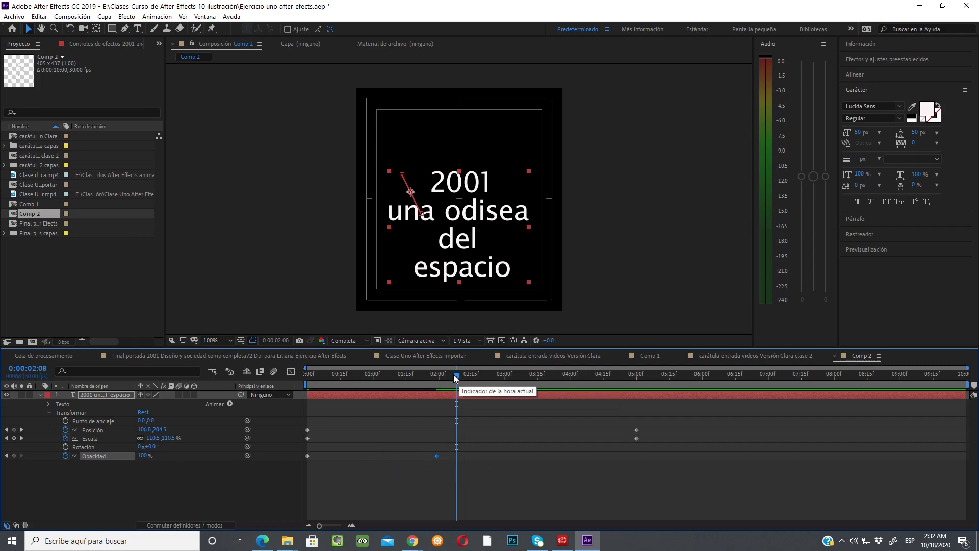
{"action": "left_click_drag", "start_coordinate": [454, 374], "coordinate": [250, 372]}
{"action": "key", "text": "space"}
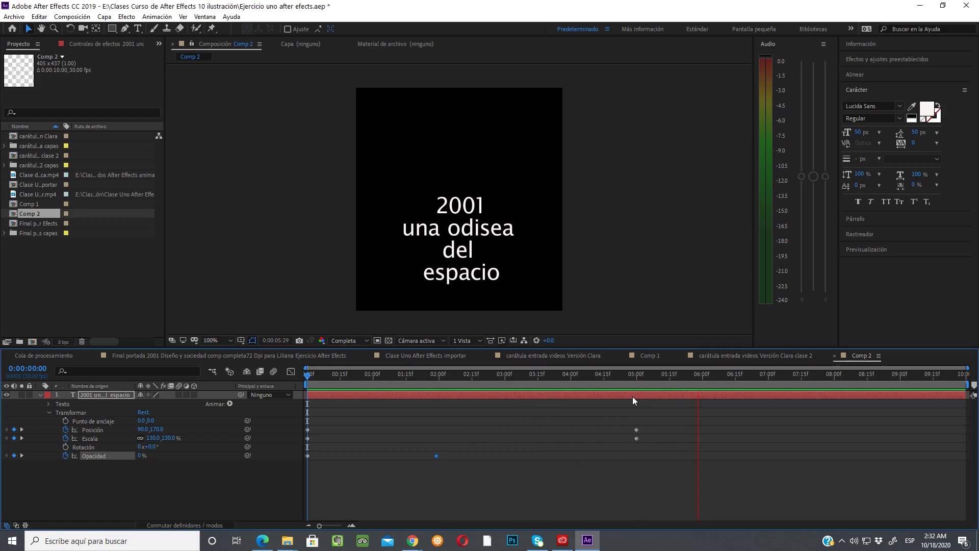
{"action": "key", "text": "space"}
{"action": "left_click_drag", "start_coordinate": [707, 378], "coordinate": [638, 394]}
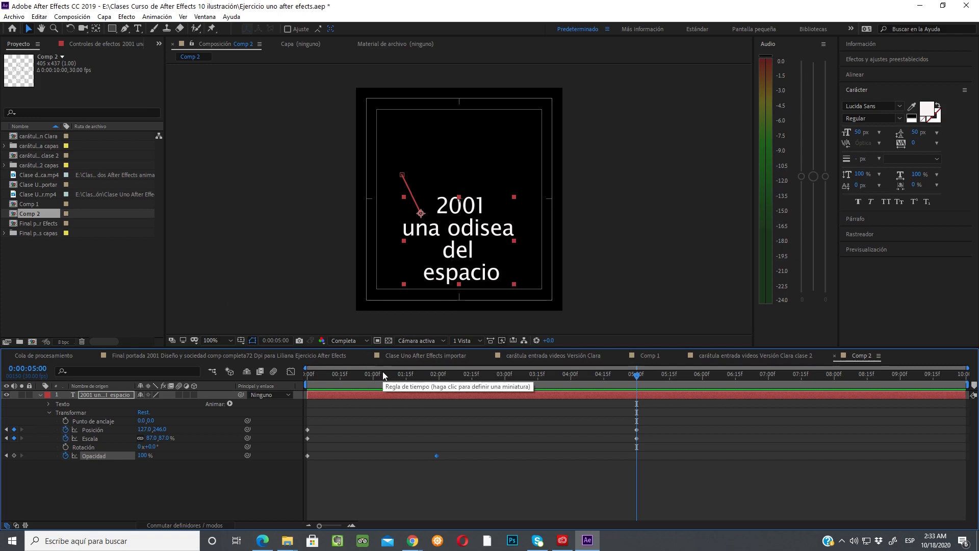
Step: Switch to Comp 1 and add Comp 2 to it as the topmost layer
{"action": "left_click", "coordinate": [648, 356]}
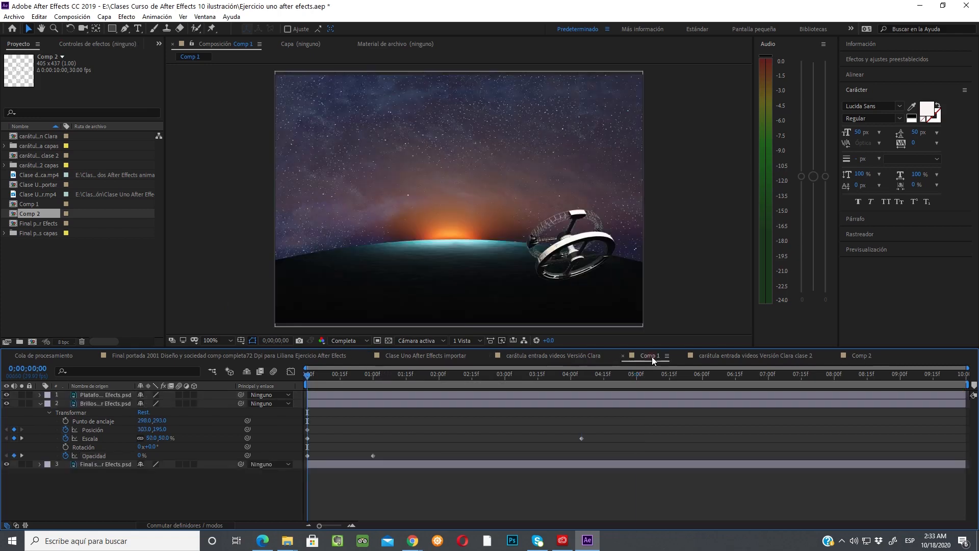
{"action": "left_click_drag", "start_coordinate": [309, 372], "coordinate": [280, 363]}
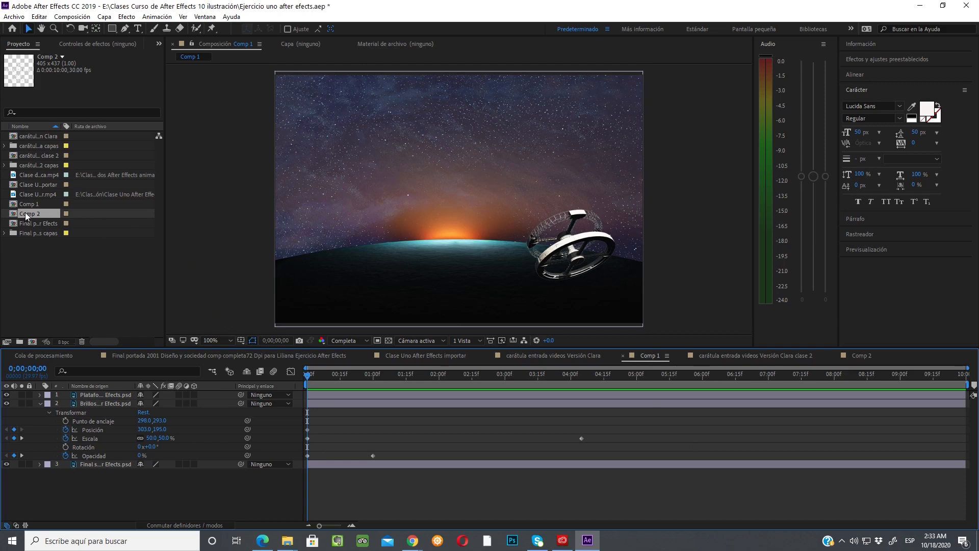
{"action": "left_click_drag", "start_coordinate": [26, 213], "coordinate": [39, 392]}
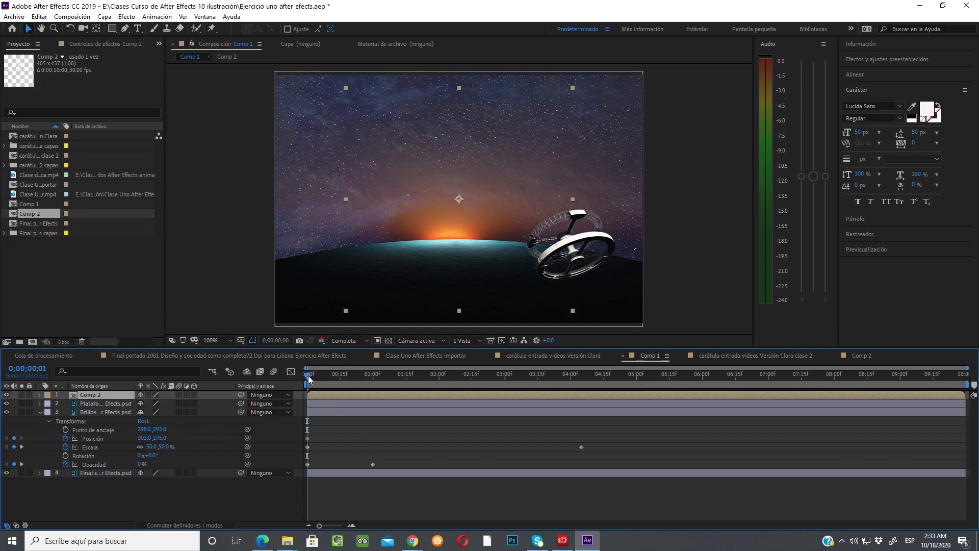
Step: Preview Comp 1 from the start with the nested title animation, and return to the first frame
{"action": "left_click_drag", "start_coordinate": [308, 376], "coordinate": [263, 353]}
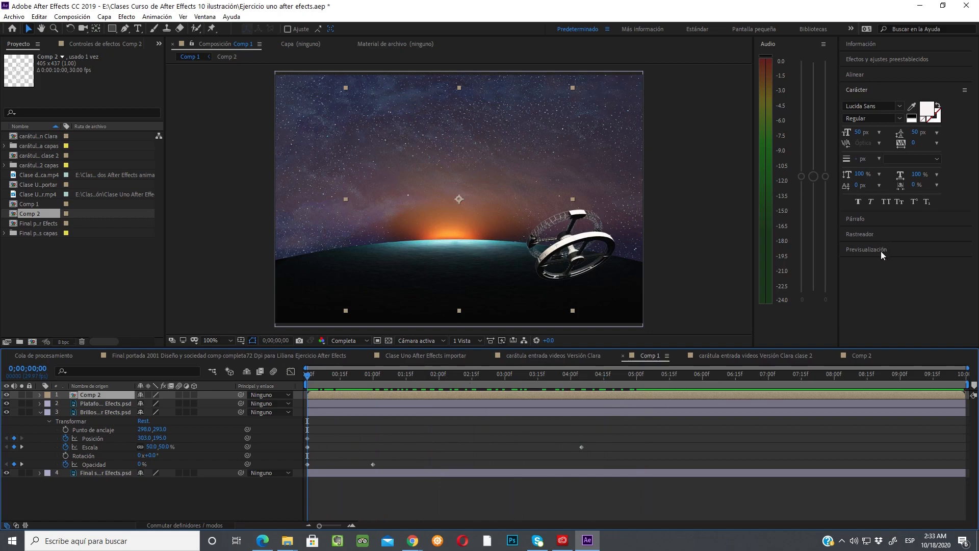
{"action": "left_click", "coordinate": [865, 251]}
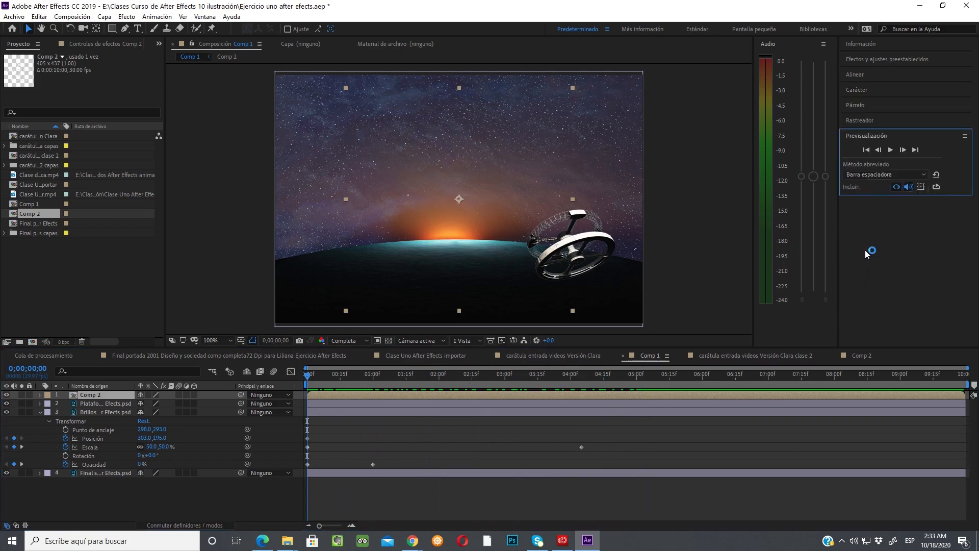
{"action": "left_click", "coordinate": [891, 149]}
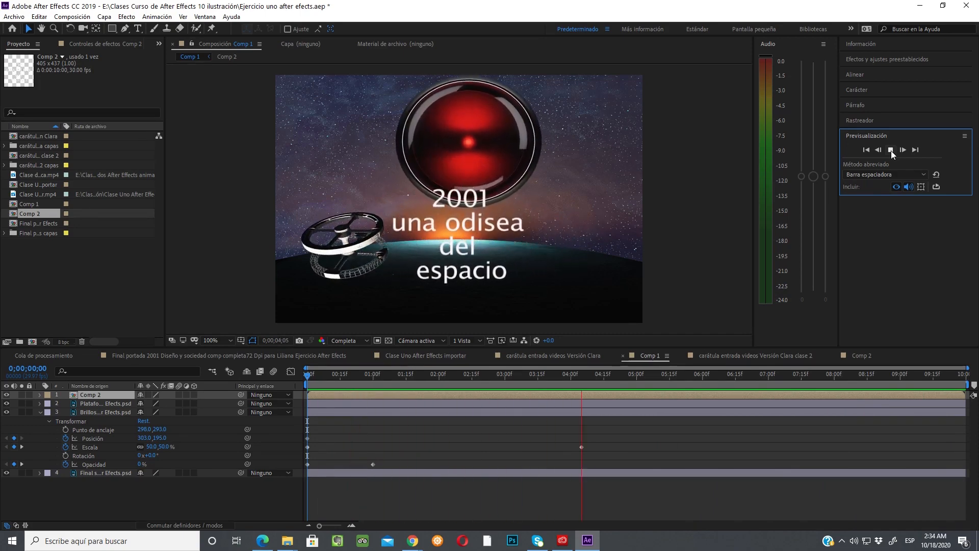
{"action": "left_click", "coordinate": [891, 151]}
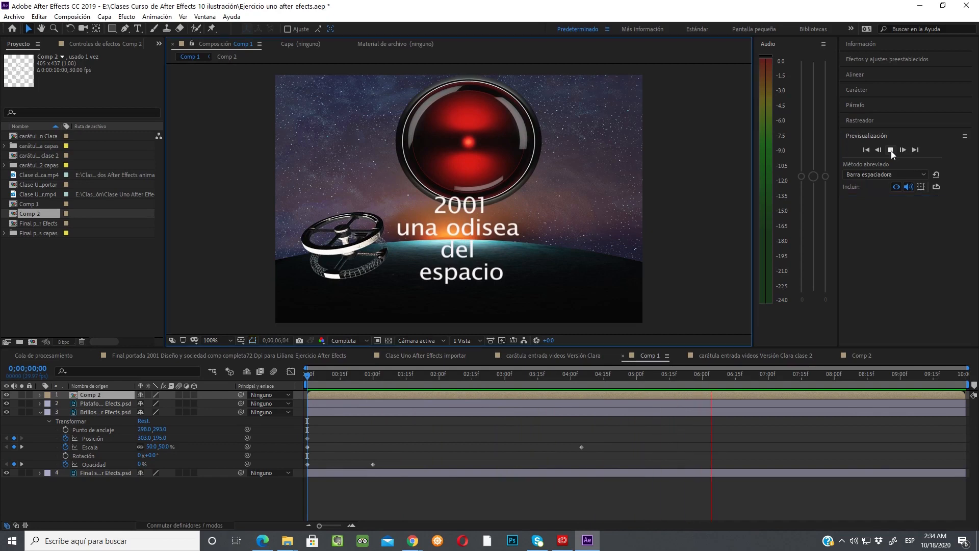
{"action": "left_click_drag", "start_coordinate": [713, 375], "coordinate": [259, 374]}
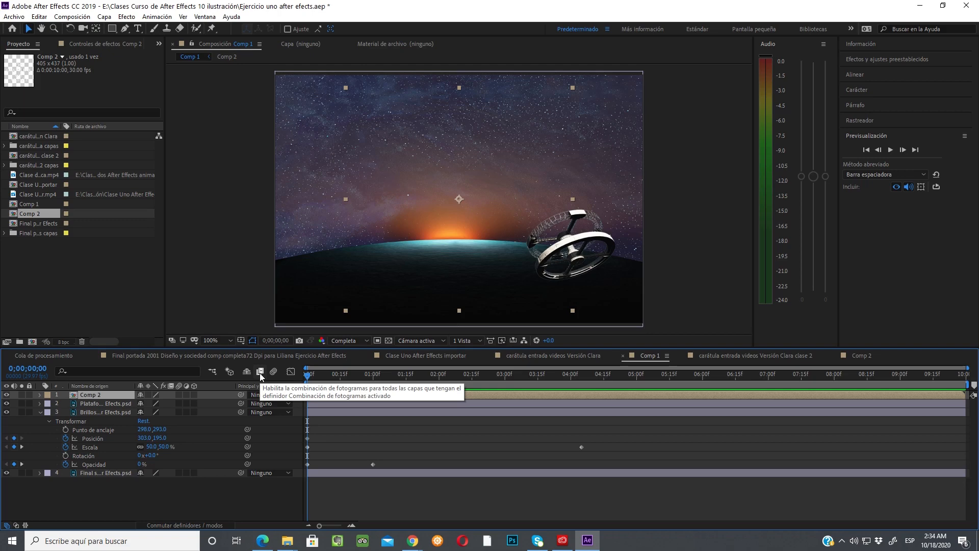
Step: Open the "Clase Uno After Effects importar" composition from the project
{"action": "double_click", "coordinate": [24, 183]}
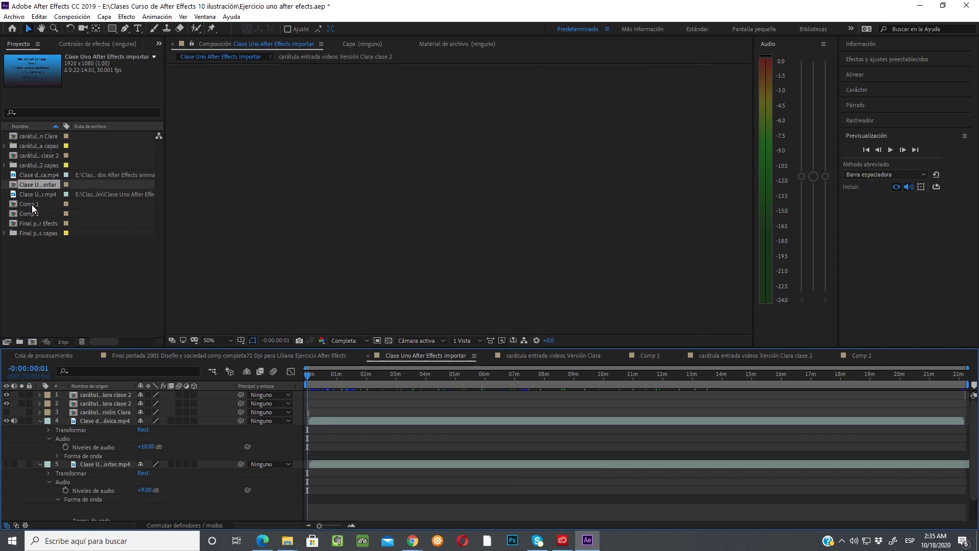
Step: Open the "Final portada 2001" composition and inspect the contents of its layers folder in the project
{"action": "double_click", "coordinate": [28, 223]}
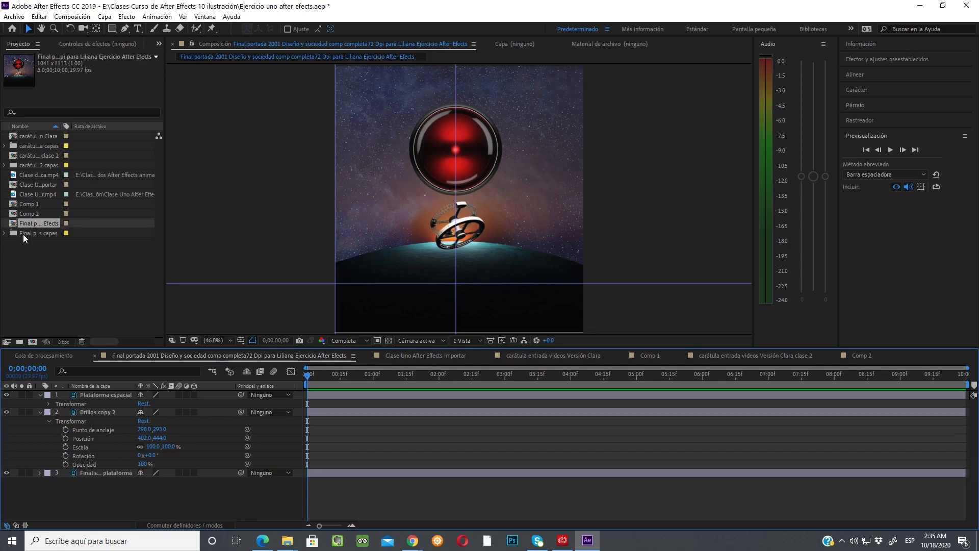
{"action": "left_click", "coordinate": [23, 234]}
{"action": "left_click", "coordinate": [4, 234]}
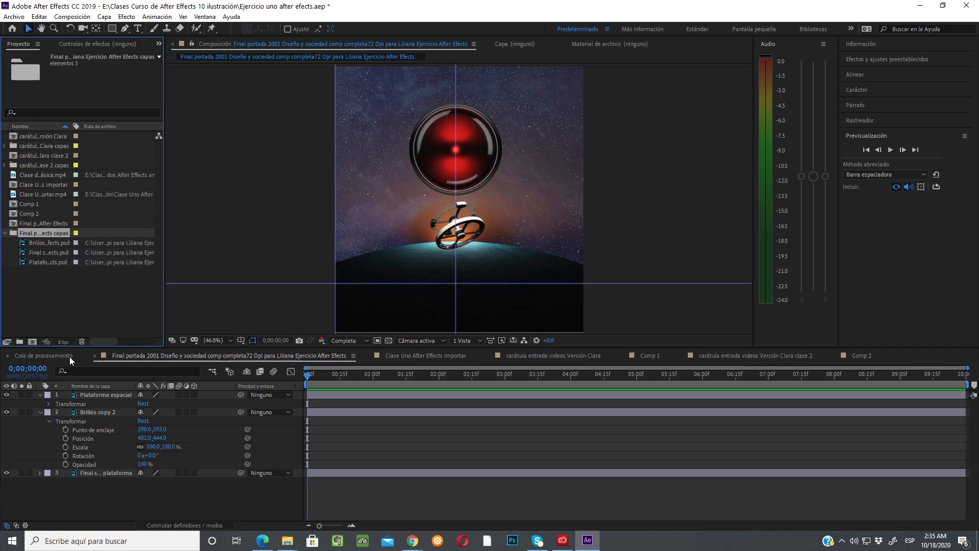
{"action": "left_click", "coordinate": [23, 223]}
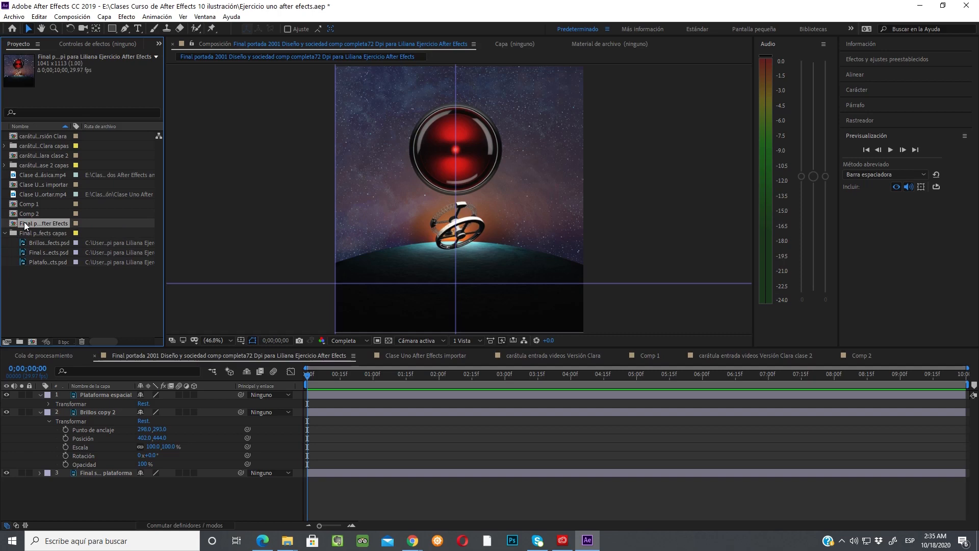
{"action": "double_click", "coordinate": [24, 223]}
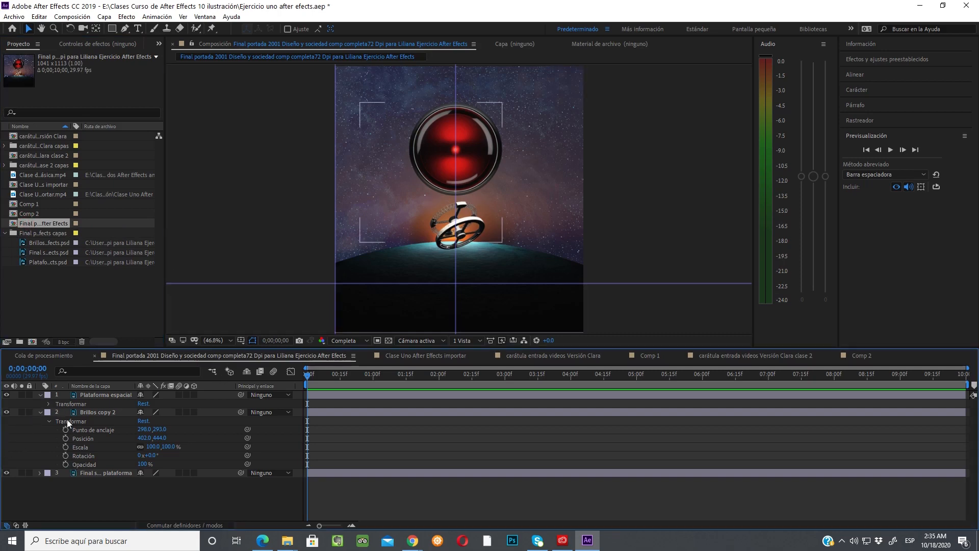
Step: Collapse the properties of the Brillos copy 2 and Plataforma espacial layers, and close the composition's layers folder
{"action": "left_click", "coordinate": [40, 411]}
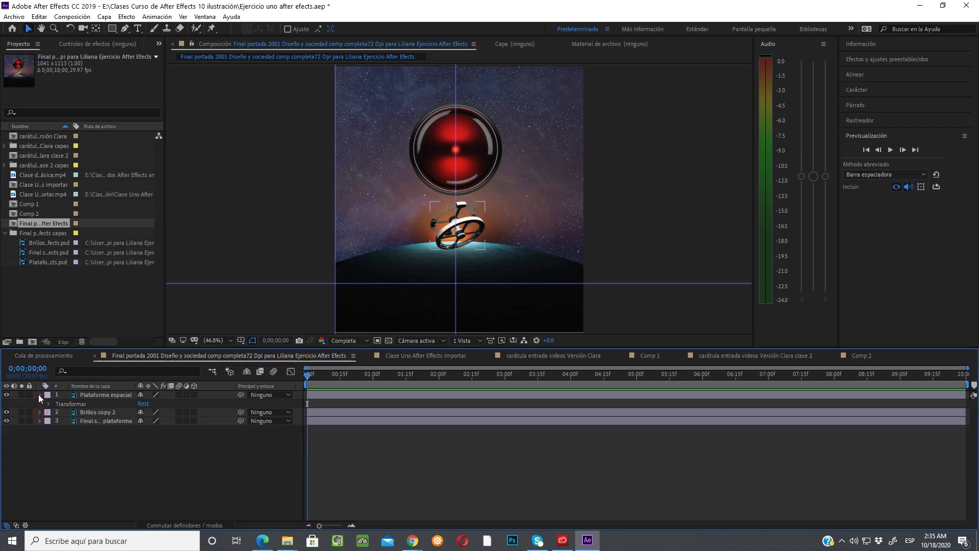
{"action": "left_click", "coordinate": [38, 394]}
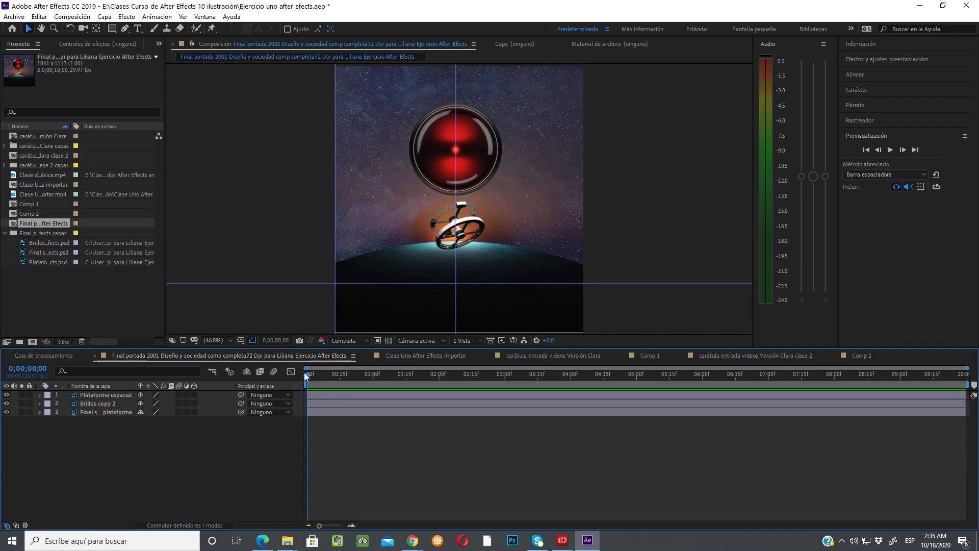
{"action": "left_click_drag", "start_coordinate": [306, 372], "coordinate": [253, 415]}
{"action": "left_click", "coordinate": [5, 233]}
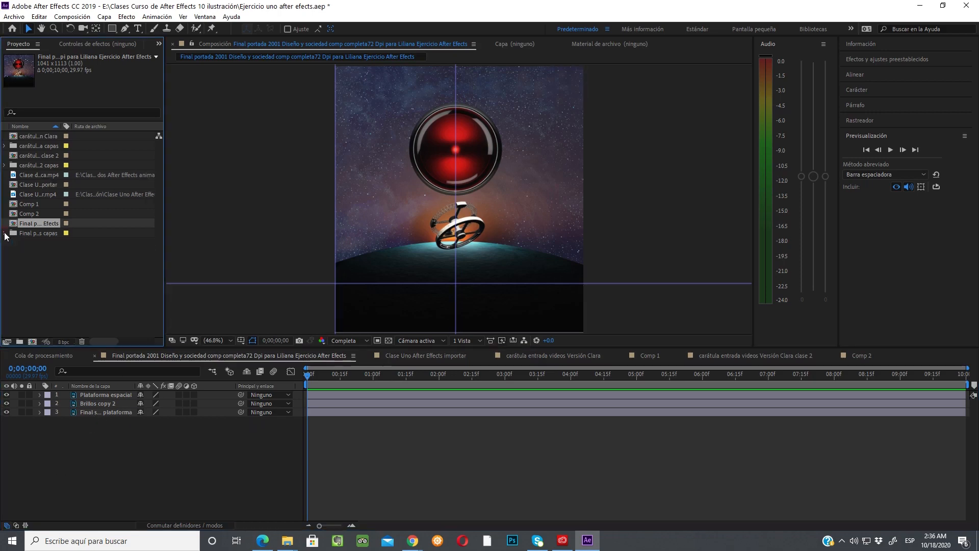
Step: Open Comp 2 and check its duration in the composition settings
{"action": "double_click", "coordinate": [39, 213]}
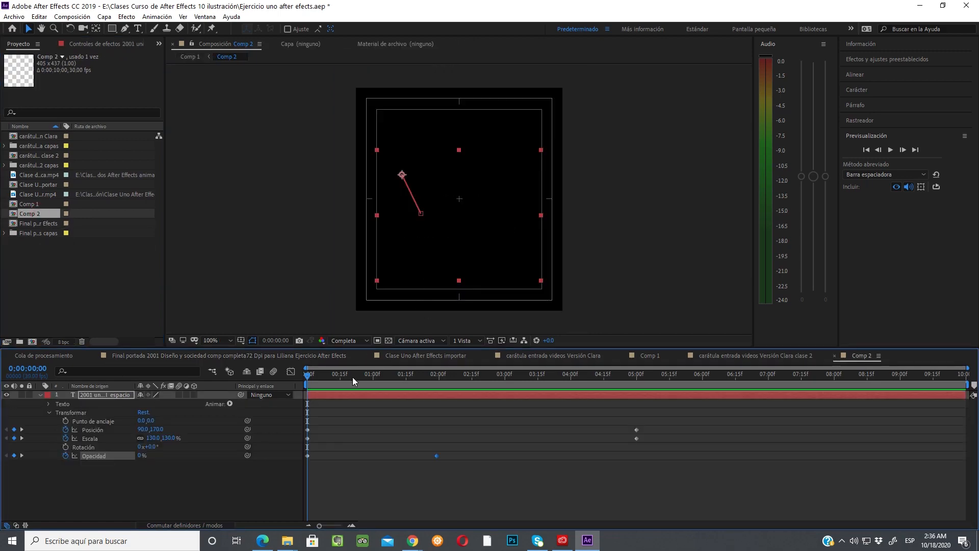
{"action": "left_click_drag", "start_coordinate": [309, 376], "coordinate": [286, 357]}
{"action": "left_click", "coordinate": [72, 17]}
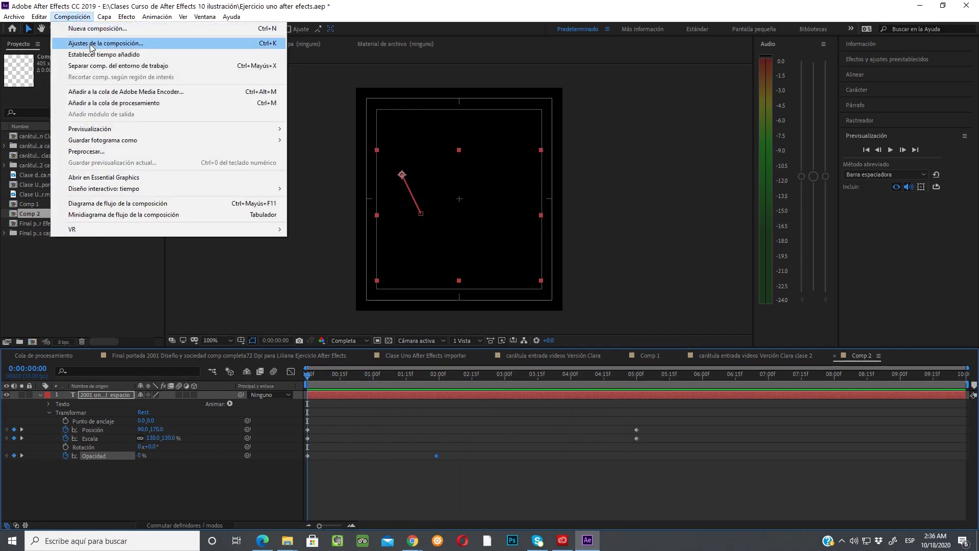
{"action": "left_click", "coordinate": [89, 44]}
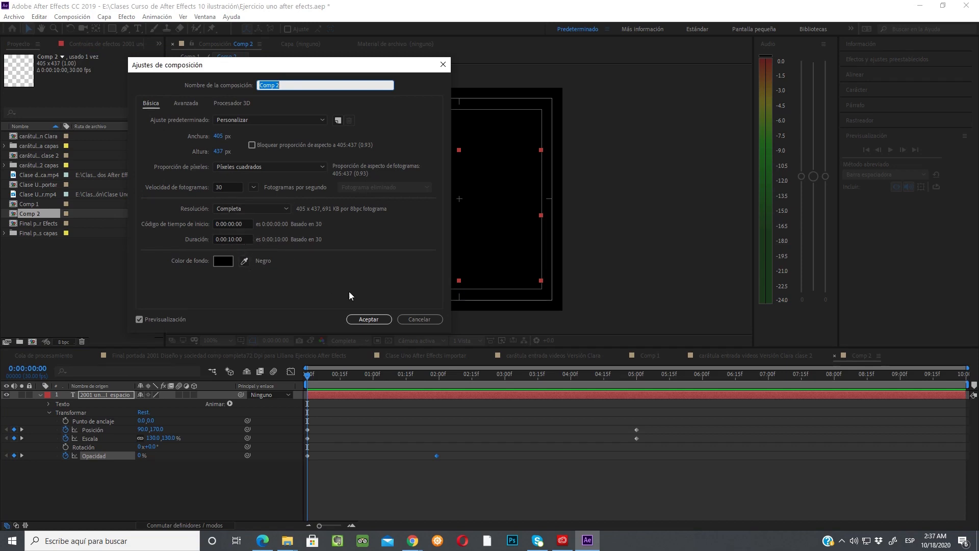
{"action": "left_click", "coordinate": [379, 320]}
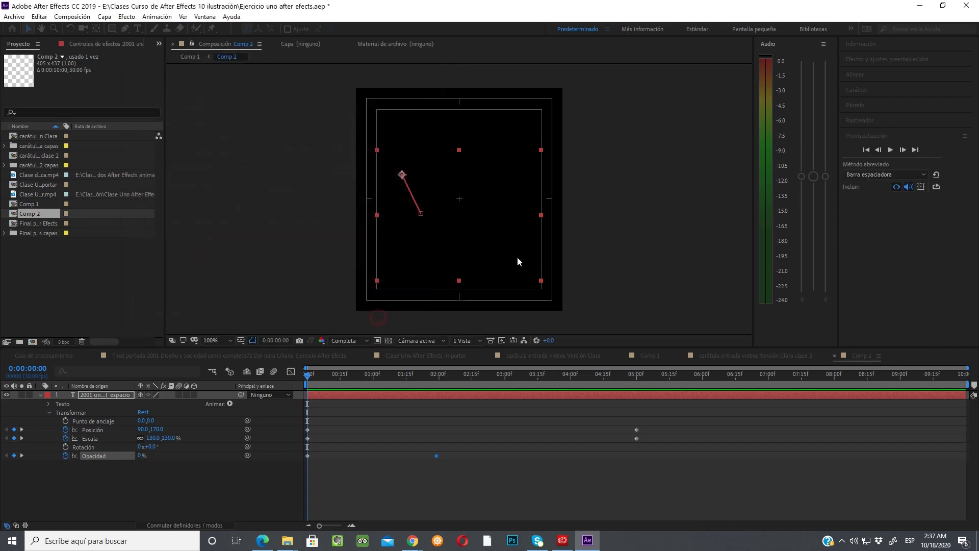
Step: Reopen the "Final portada 2001" composition and check its duration in the composition settings
{"action": "double_click", "coordinate": [43, 225]}
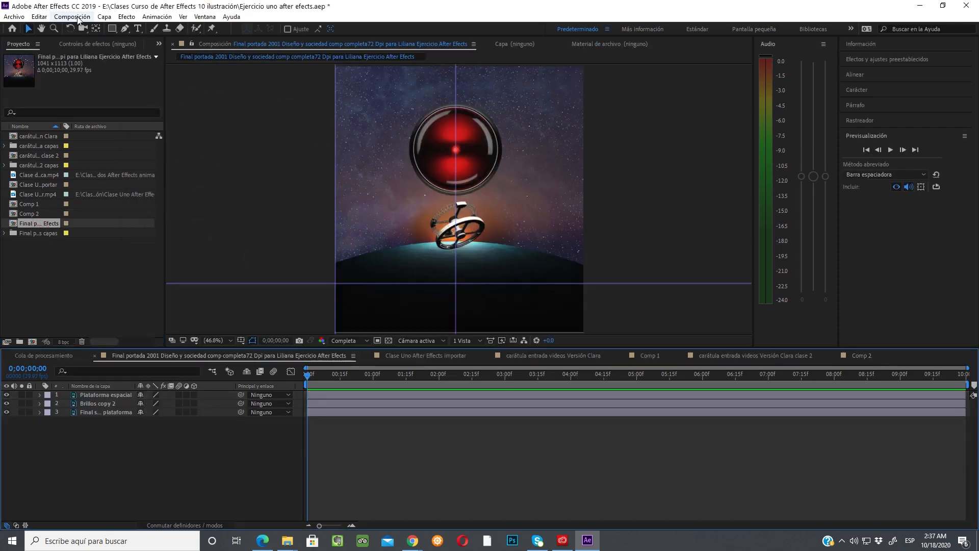
{"action": "left_click", "coordinate": [72, 17]}
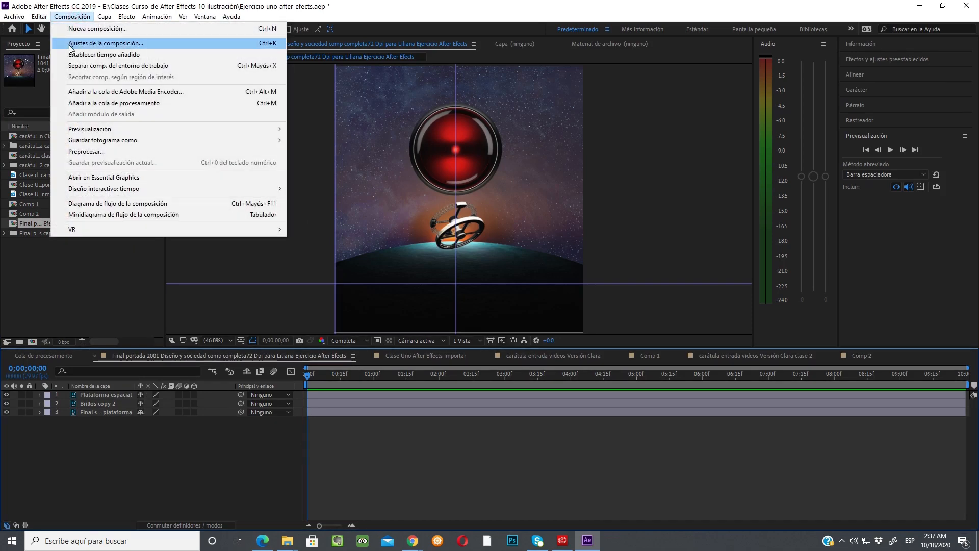
{"action": "left_click", "coordinate": [70, 46]}
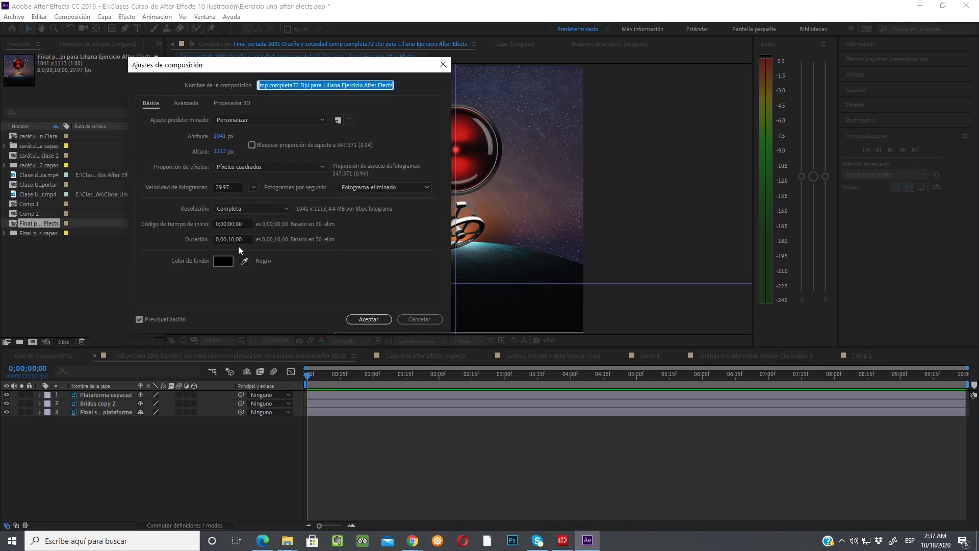
{"action": "left_click", "coordinate": [378, 317]}
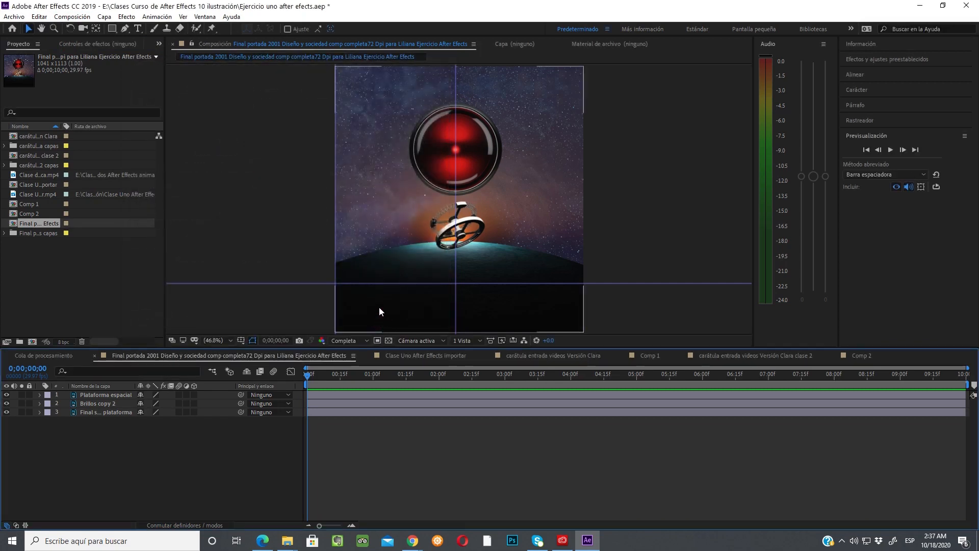
Step: Add Comp 2 to the composition as the topmost layer and preview it up to about 0;00;05;13
{"action": "left_click", "coordinate": [31, 213]}
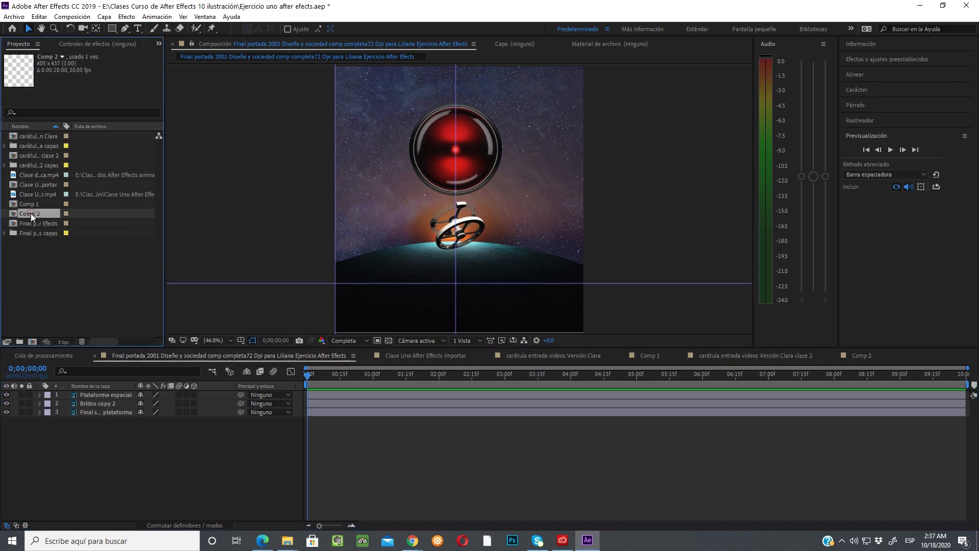
{"action": "left_click_drag", "start_coordinate": [31, 213], "coordinate": [79, 394]}
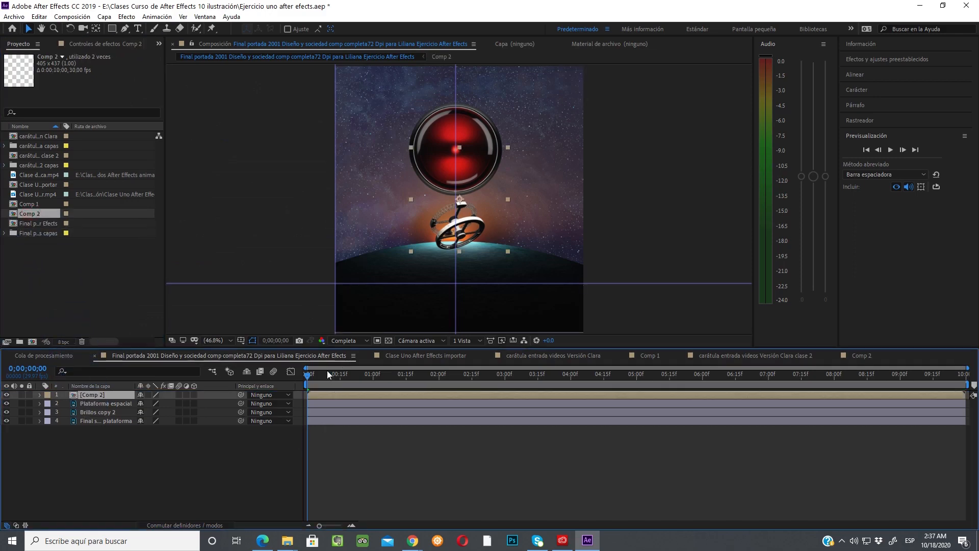
{"action": "key", "text": "space"}
{"action": "left_click_drag", "start_coordinate": [339, 372], "coordinate": [665, 344]}
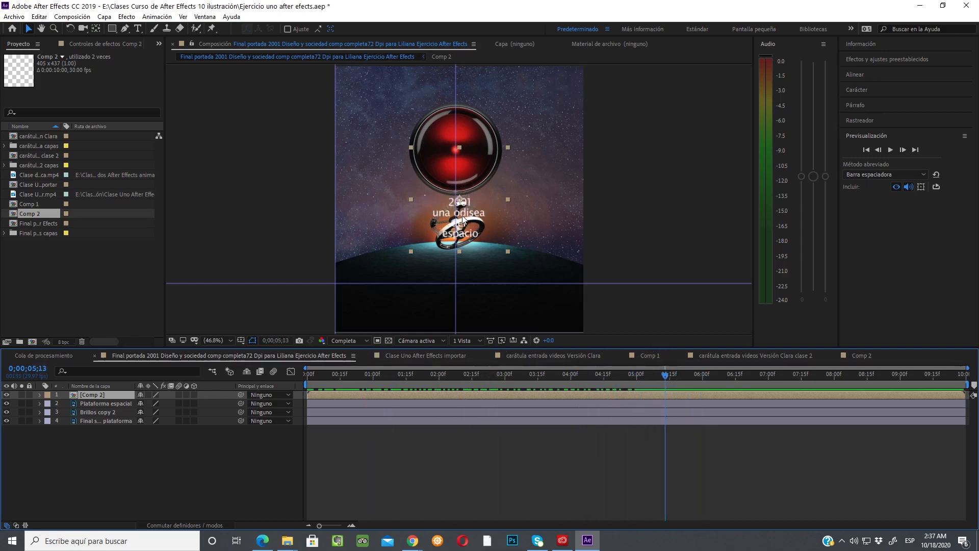
Step: Move the nested title down onto the dark area below the space platform and show the title/action safe margins
{"action": "left_click_drag", "start_coordinate": [462, 219], "coordinate": [460, 289]}
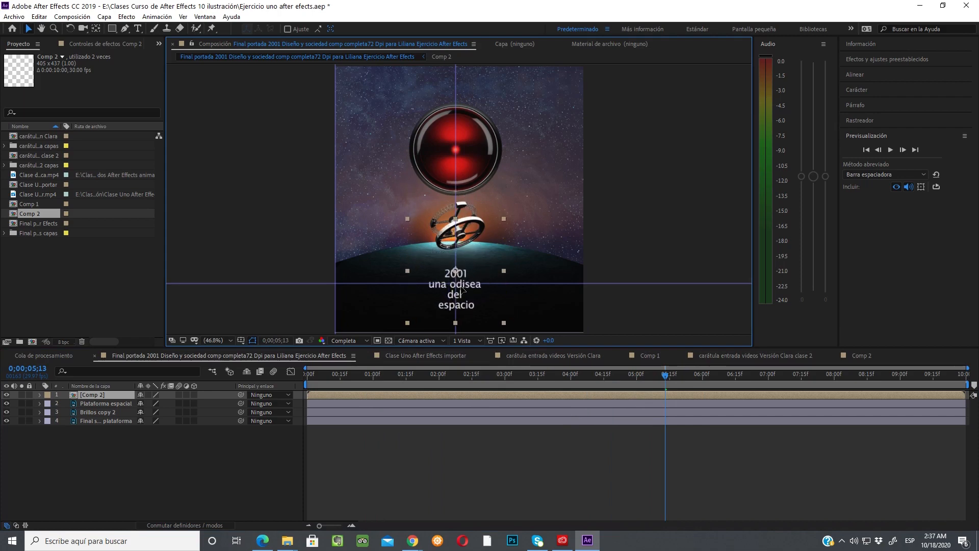
{"action": "left_click", "coordinate": [243, 343]}
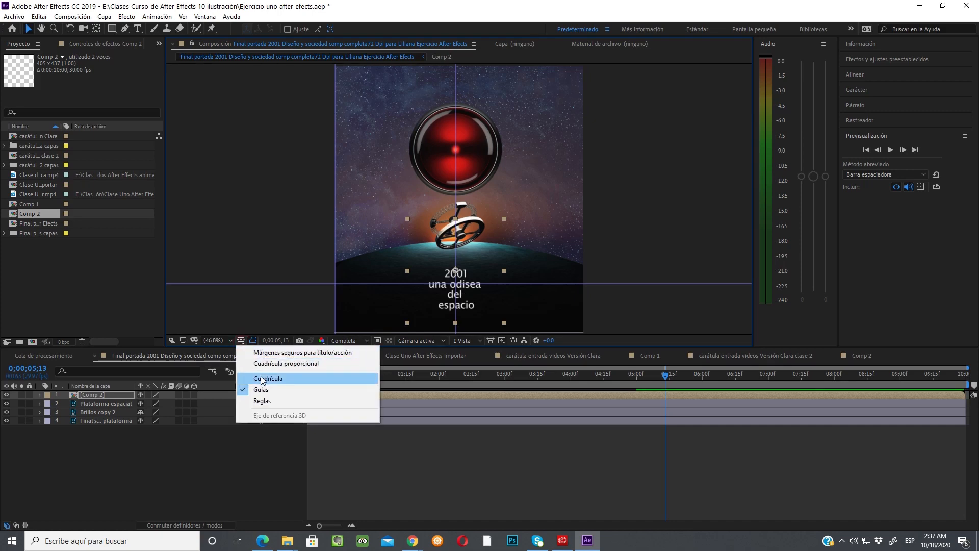
{"action": "left_click", "coordinate": [262, 352]}
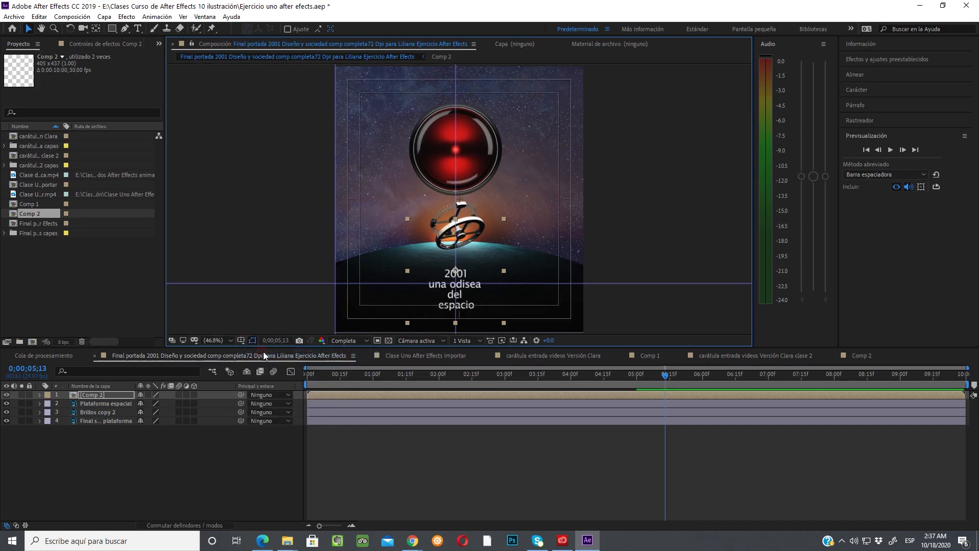
{"action": "left_click_drag", "start_coordinate": [456, 285], "coordinate": [455, 281]}
Step: Expand the Comp 2 layer's transform properties and set its Posición to 507.9, 829.6
{"action": "left_click", "coordinate": [39, 395]}
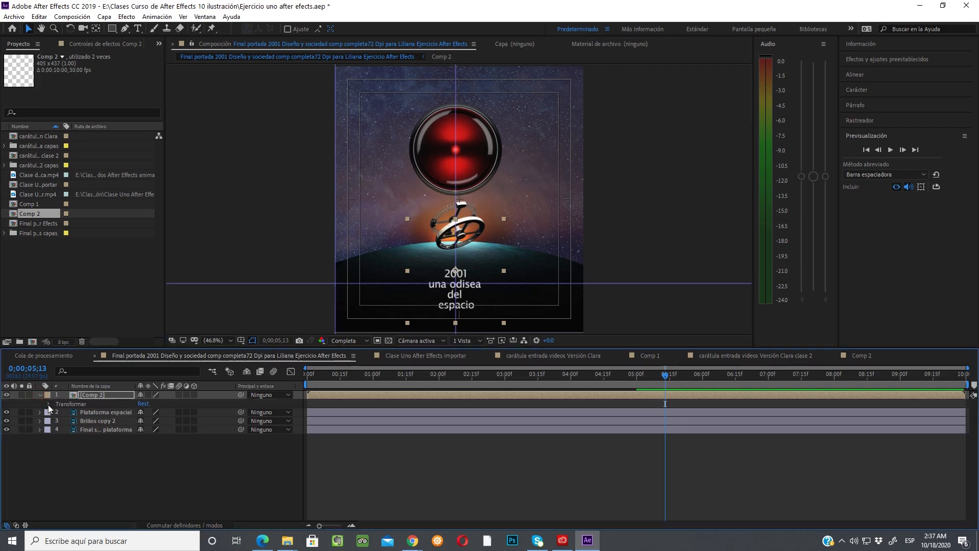
{"action": "left_click", "coordinate": [48, 404]}
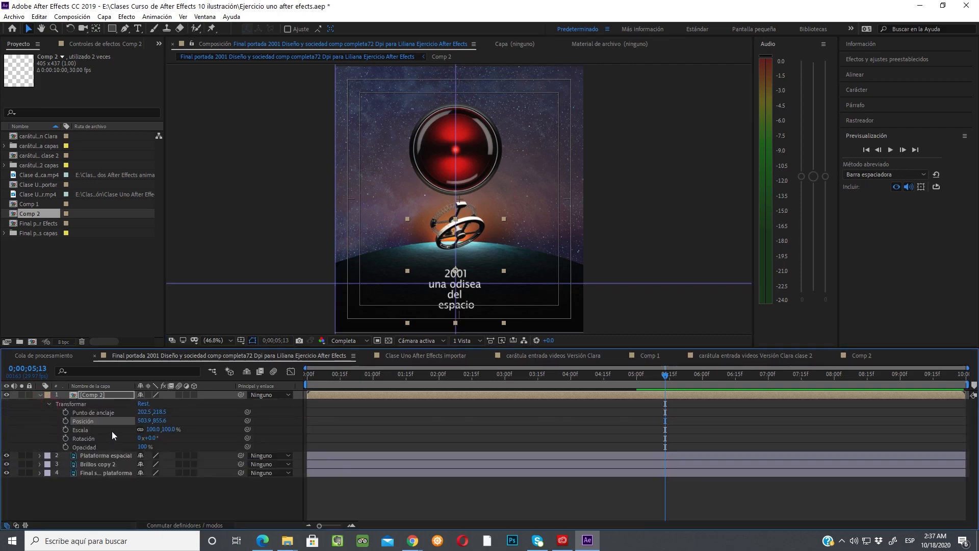
{"action": "mouse_move", "coordinate": [144, 420]}
{"action": "left_mouse_down"}
{"action": "mouse_move", "coordinate": [155, 422]}
{"action": "mouse_move", "coordinate": [146, 420]}
{"action": "left_mouse_up"}
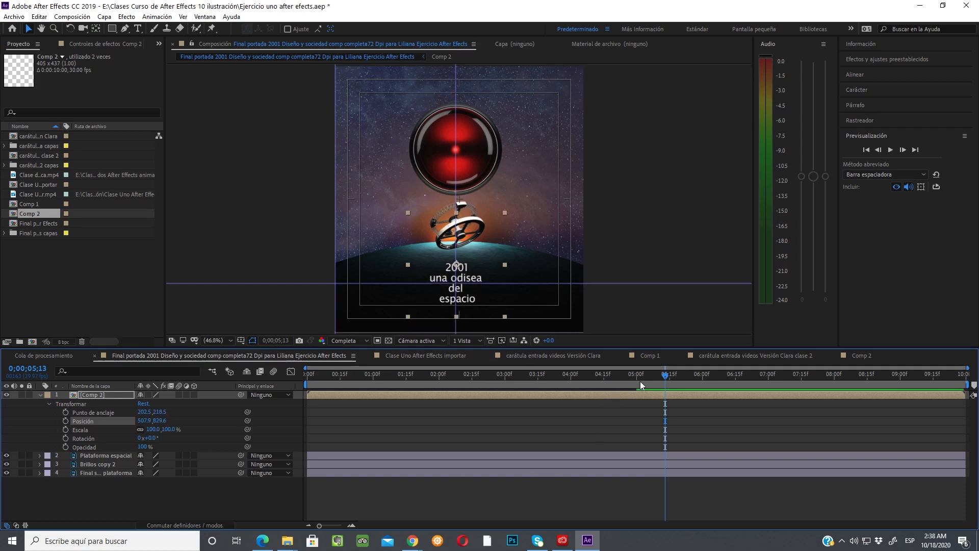
Step: Scale the Comp 2 layer to 111%, set its Posición to 507.9, 810.6, and return to the first frame
{"action": "mouse_move", "coordinate": [665, 374]}
{"action": "left_mouse_down"}
{"action": "mouse_move", "coordinate": [259, 376]}
{"action": "mouse_move", "coordinate": [601, 378]}
{"action": "mouse_move", "coordinate": [655, 380]}
{"action": "mouse_move", "coordinate": [668, 393]}
{"action": "left_mouse_up"}
{"action": "left_click", "coordinate": [80, 429]}
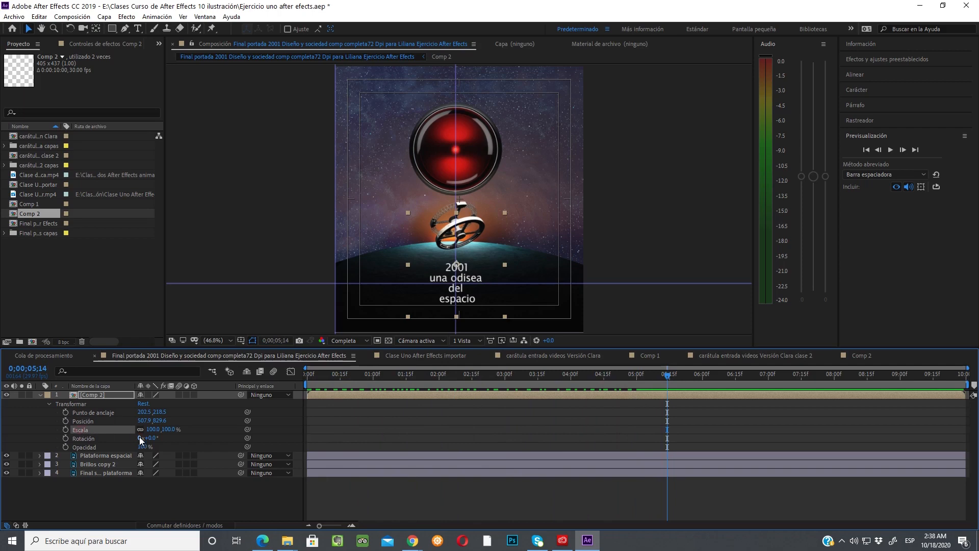
{"action": "mouse_move", "coordinate": [158, 431]}
{"action": "left_mouse_down"}
{"action": "mouse_move", "coordinate": [212, 416]}
{"action": "mouse_move", "coordinate": [152, 421]}
{"action": "left_mouse_up"}
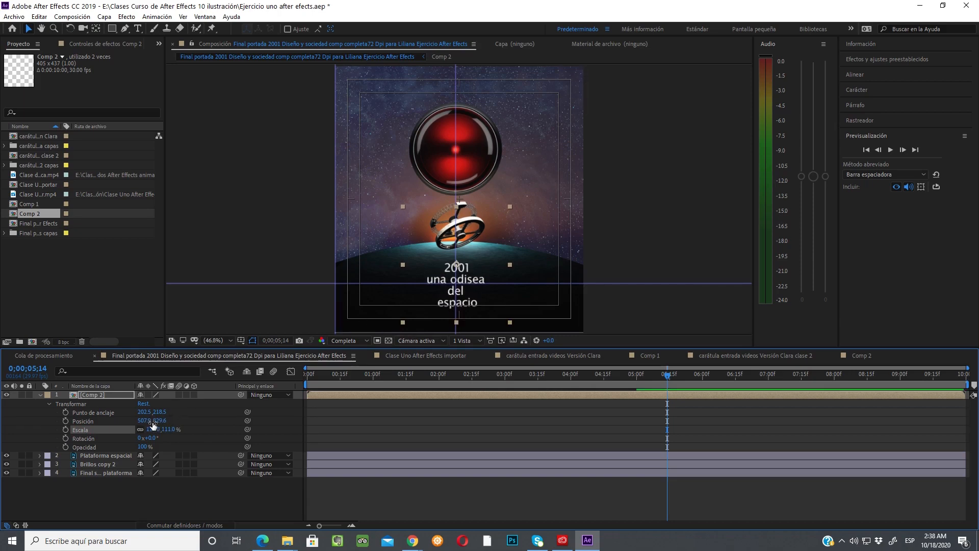
{"action": "left_click_drag", "start_coordinate": [162, 419], "coordinate": [148, 420]}
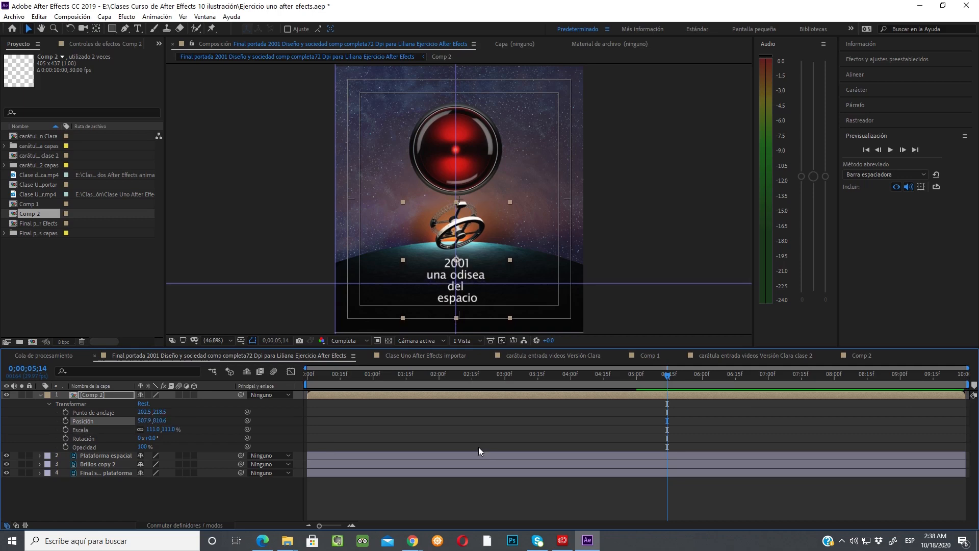
{"action": "left_click_drag", "start_coordinate": [663, 375], "coordinate": [291, 397]}
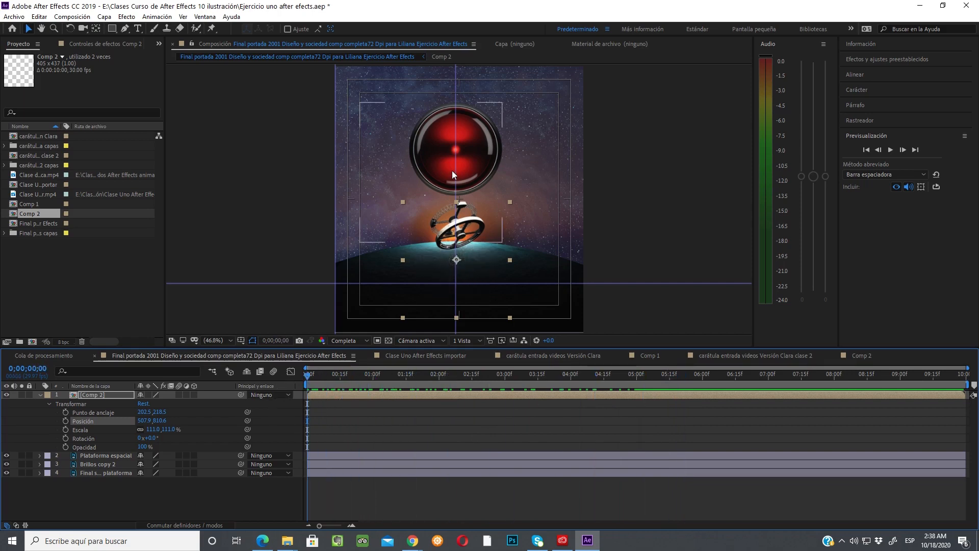
{"action": "left_click", "coordinate": [40, 394]}
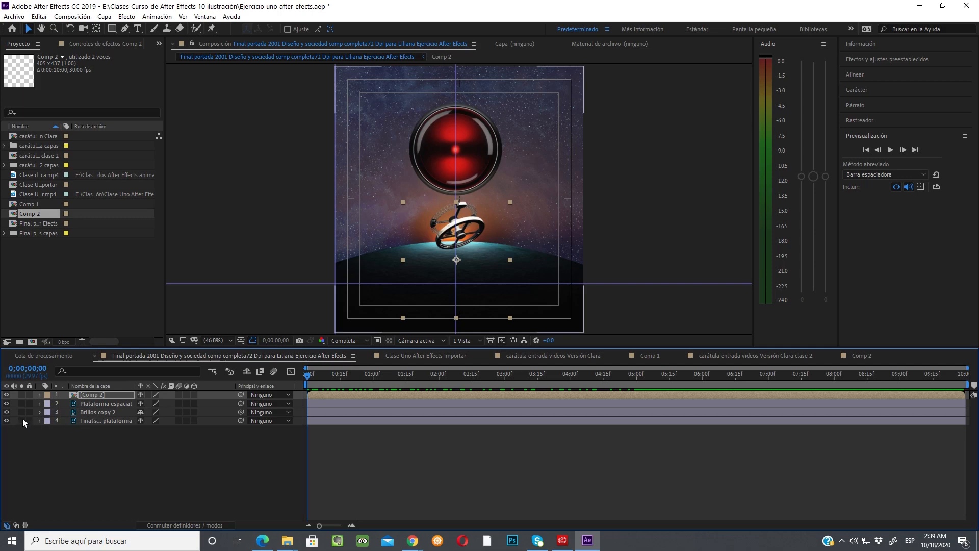
Step: Hide and show the background, Brillos copy 2 and Plataforma espacial layers one at a time to identify their contents
{"action": "left_click", "coordinate": [7, 421]}
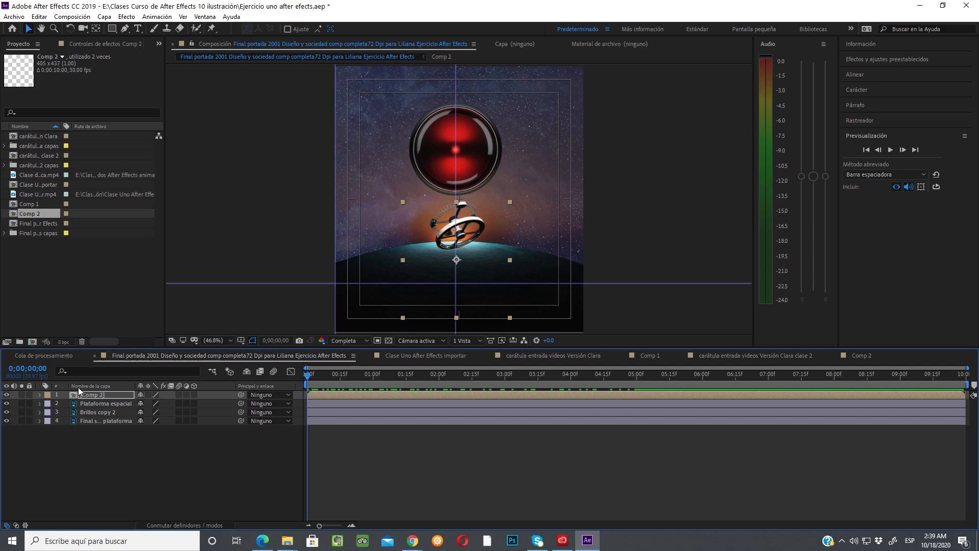
{"action": "left_click", "coordinate": [7, 421]}
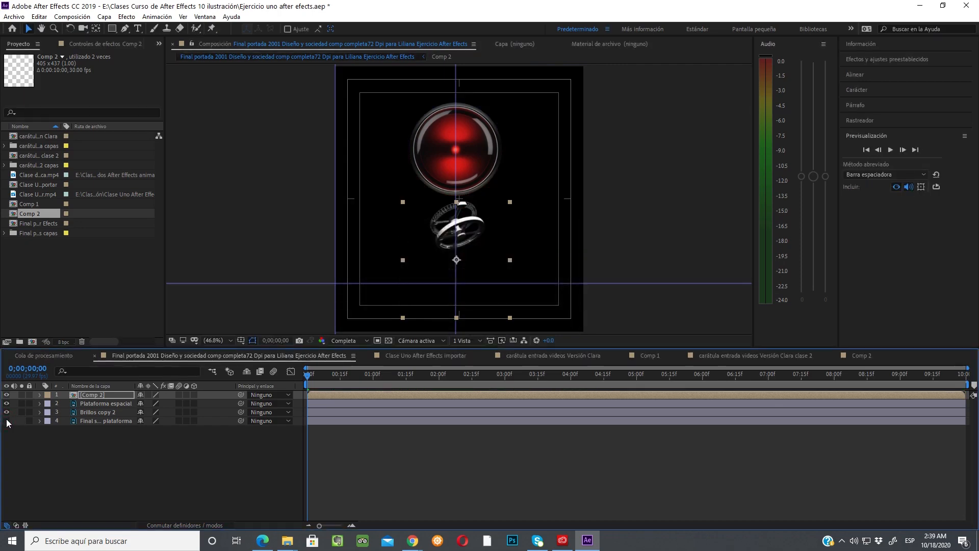
{"action": "left_click", "coordinate": [7, 421]}
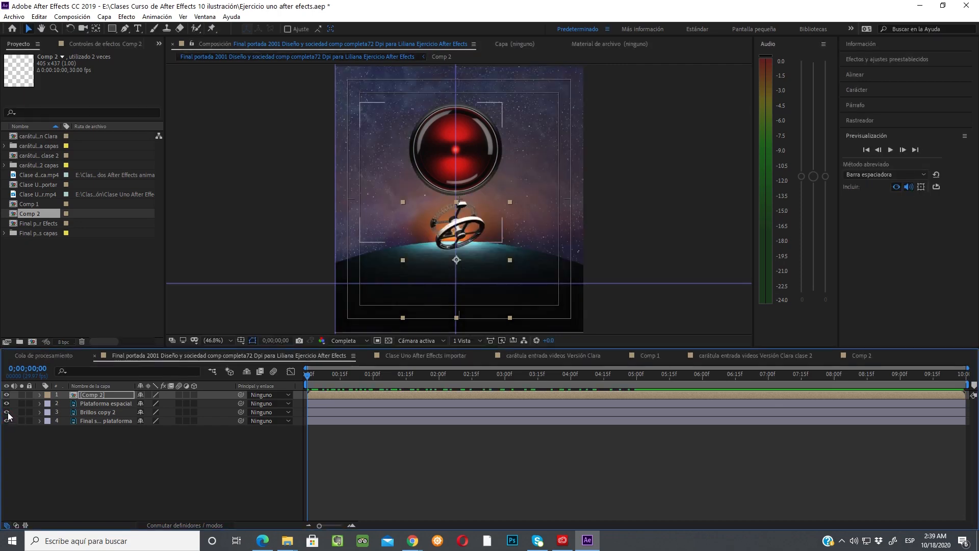
{"action": "left_click", "coordinate": [8, 412]}
{"action": "left_click", "coordinate": [7, 413]}
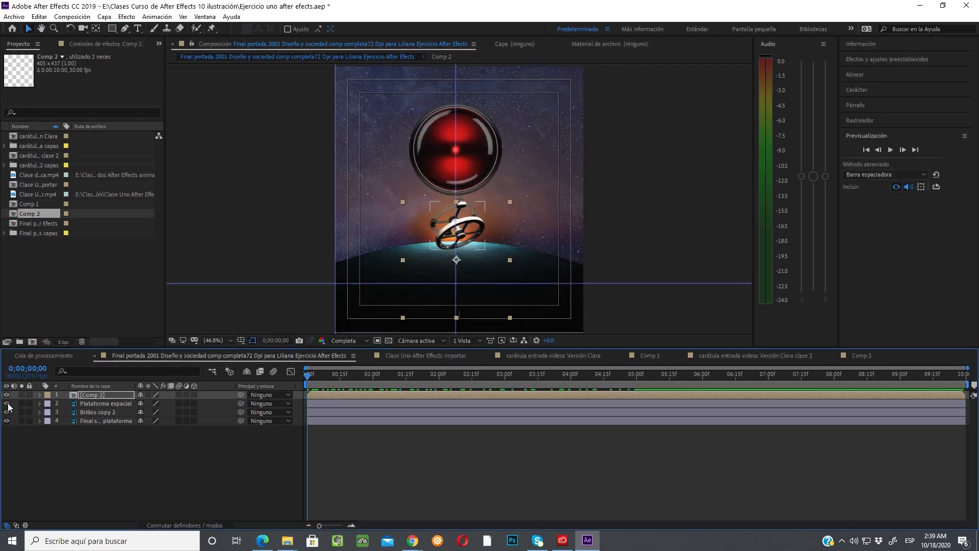
{"action": "left_click", "coordinate": [7, 403]}
{"action": "left_click", "coordinate": [7, 403]}
Step: Start a Rotación animation on the Plataforma espacial layer at the first frame with a value of 1x+0.0°
{"action": "left_click", "coordinate": [38, 403]}
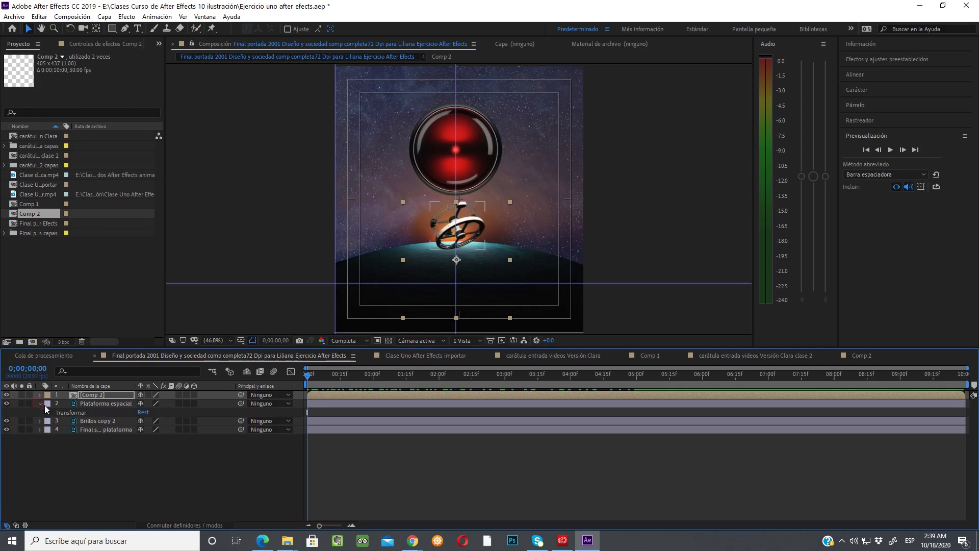
{"action": "left_click", "coordinate": [48, 411]}
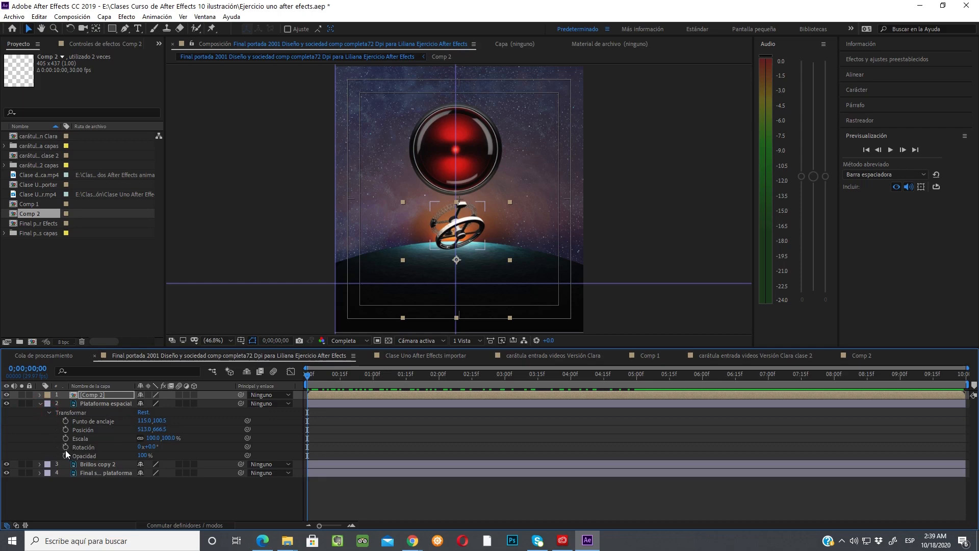
{"action": "left_click", "coordinate": [65, 446]}
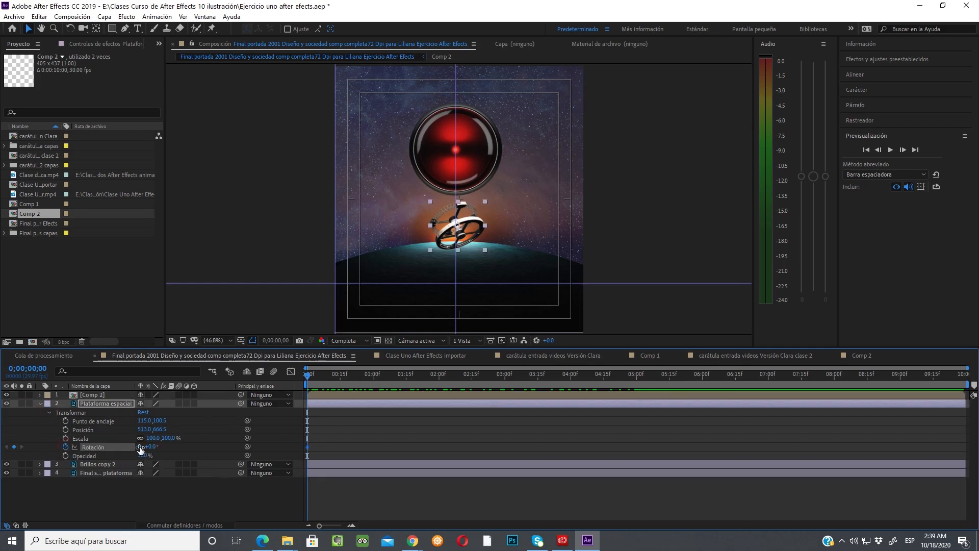
{"action": "left_click", "coordinate": [140, 447]}
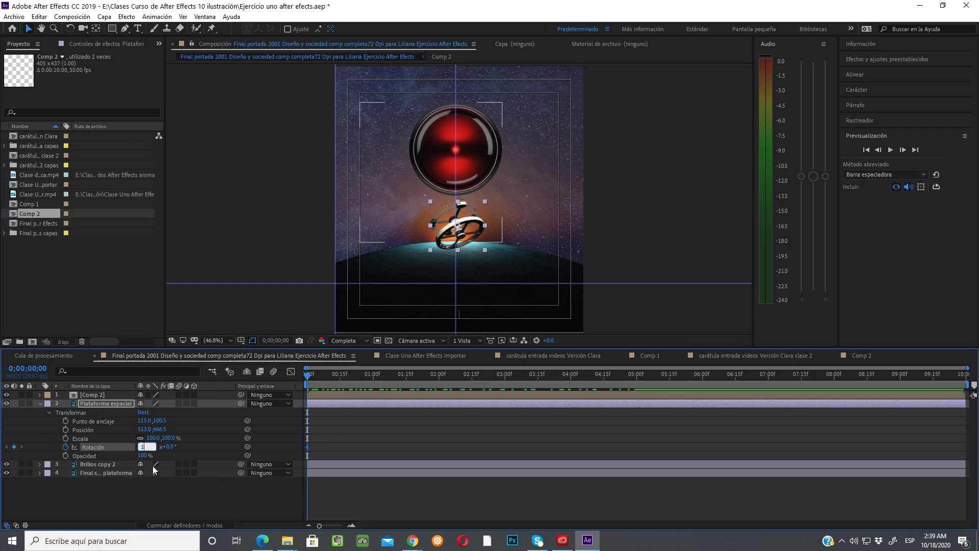
{"action": "key", "text": "Return"}
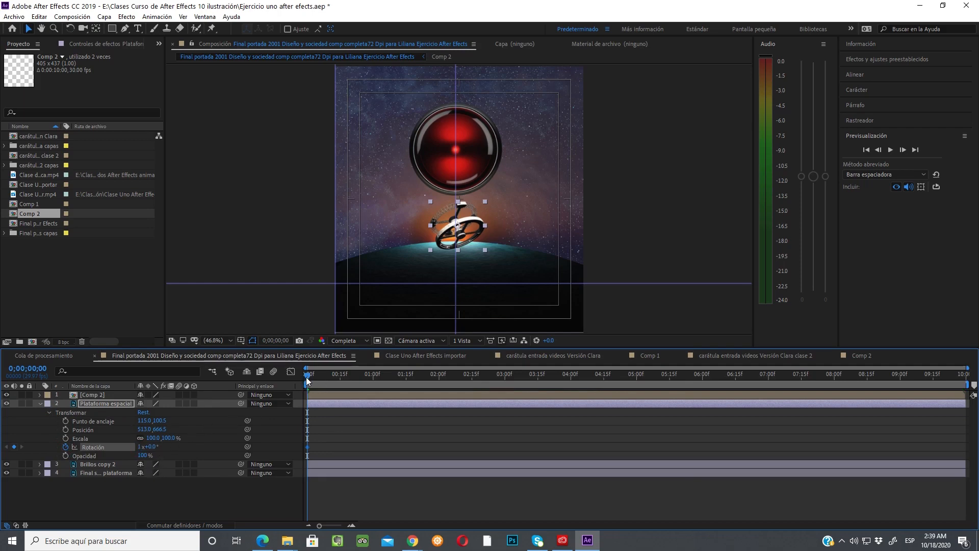
Step: Set the Plataforma espacial layer's Rotación to 0x+0.0° at 0;00;06;00 and preview the animation from the first frame
{"action": "left_click_drag", "start_coordinate": [307, 379], "coordinate": [703, 393]}
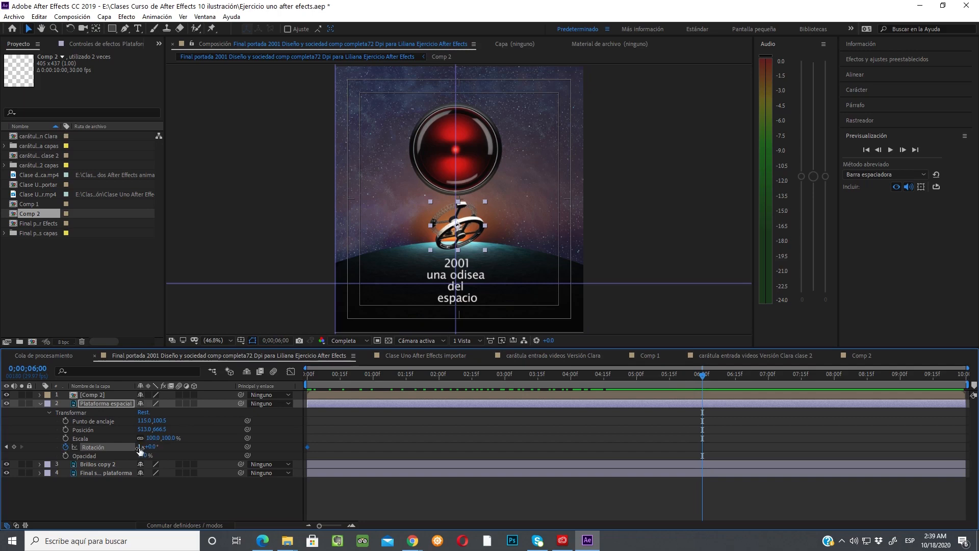
{"action": "left_click", "coordinate": [140, 447]}
{"action": "key", "text": "Return"}
{"action": "mouse_move", "coordinate": [704, 377]}
{"action": "left_mouse_down"}
{"action": "mouse_move", "coordinate": [270, 362]}
{"action": "mouse_move", "coordinate": [702, 359]}
{"action": "left_mouse_up"}
{"action": "key", "text": "Home"}
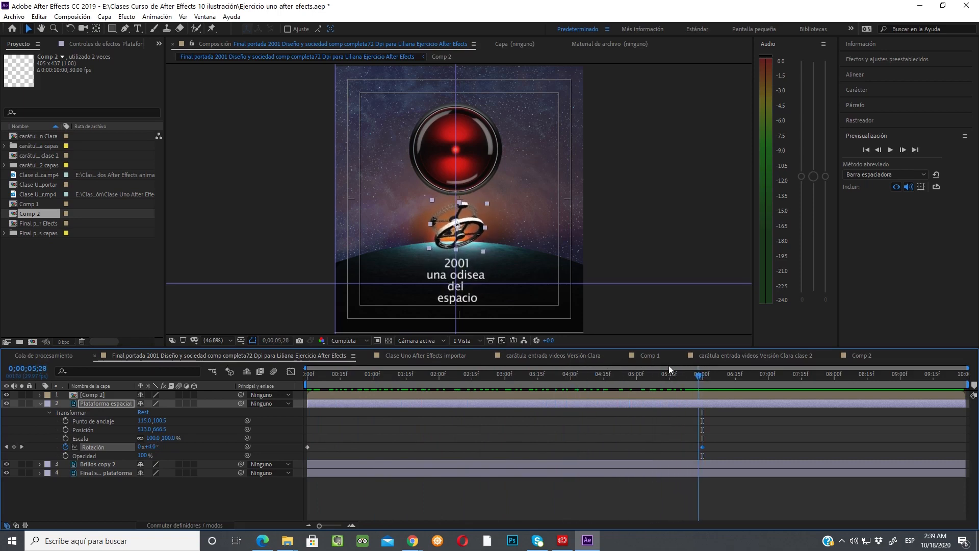
{"action": "left_click", "coordinate": [890, 150]}
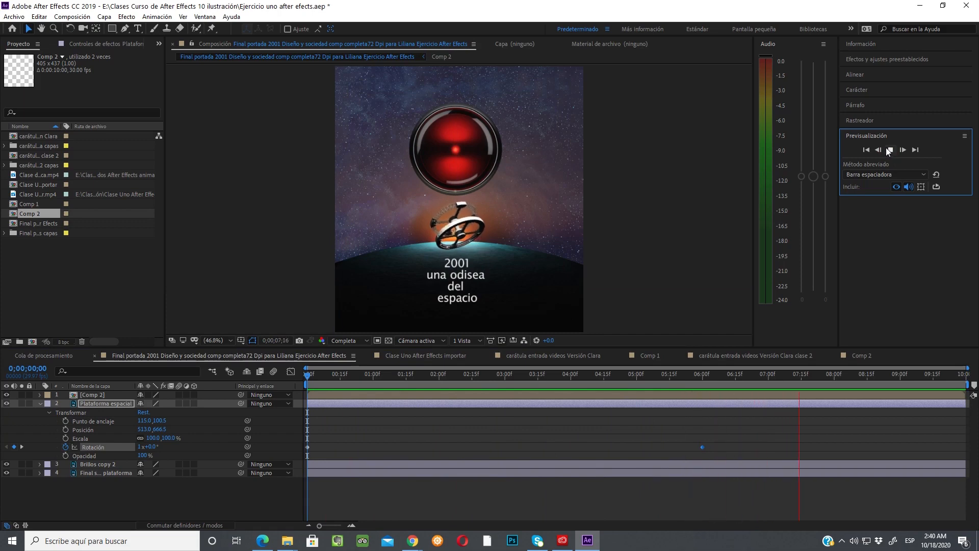
{"action": "left_click", "coordinate": [890, 150]}
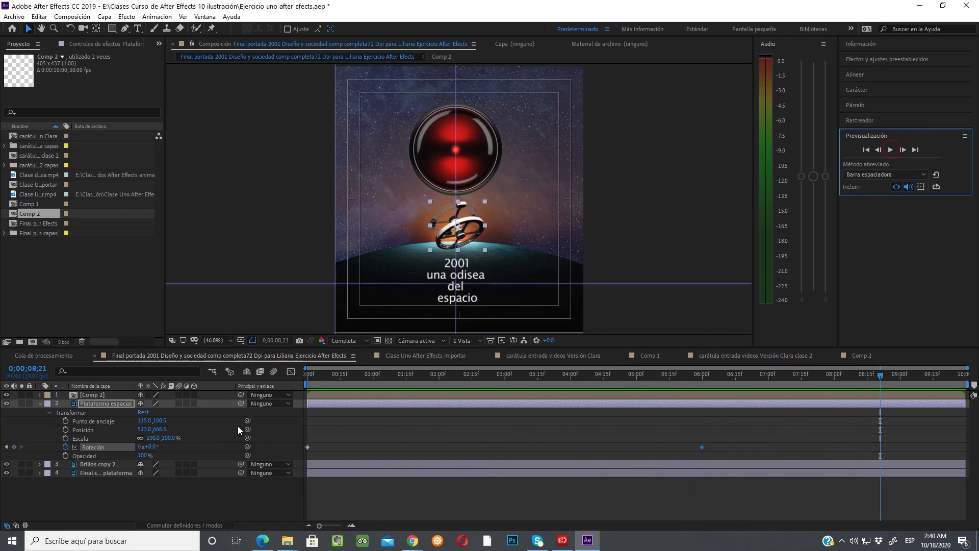
Step: Set the Plataforma espacial layer's Rotación keyframe at the first frame to 0x+0.0°
{"action": "left_click", "coordinate": [6, 447]}
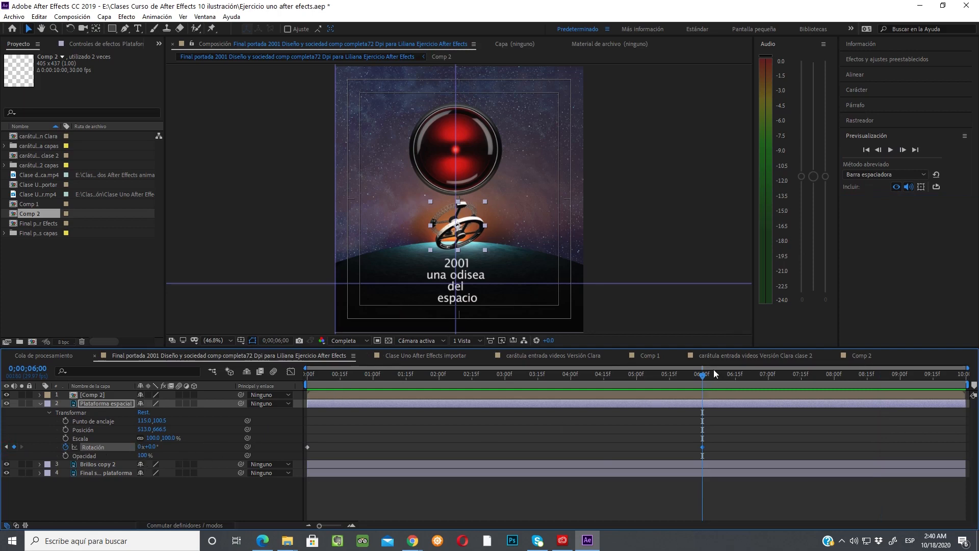
{"action": "left_click_drag", "start_coordinate": [702, 377], "coordinate": [307, 414]}
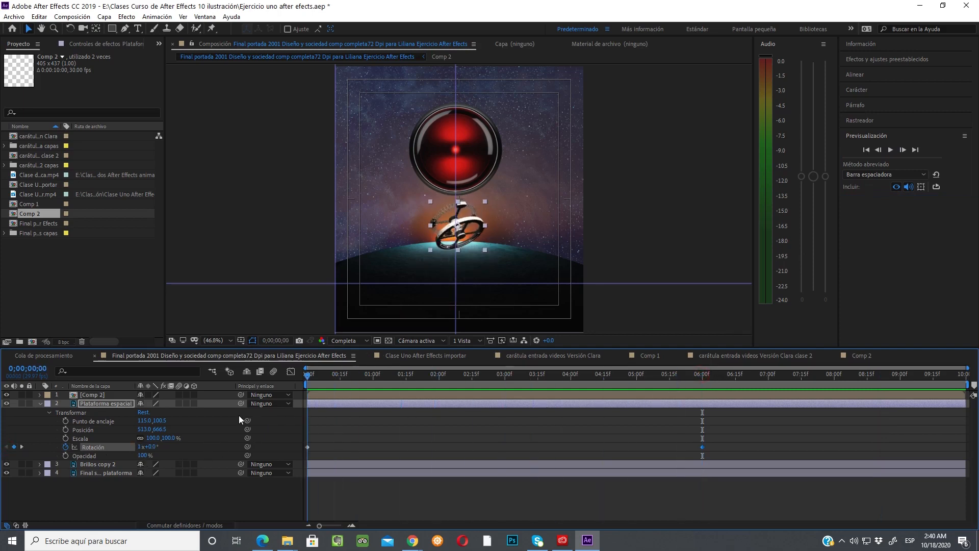
{"action": "left_click", "coordinate": [140, 447]}
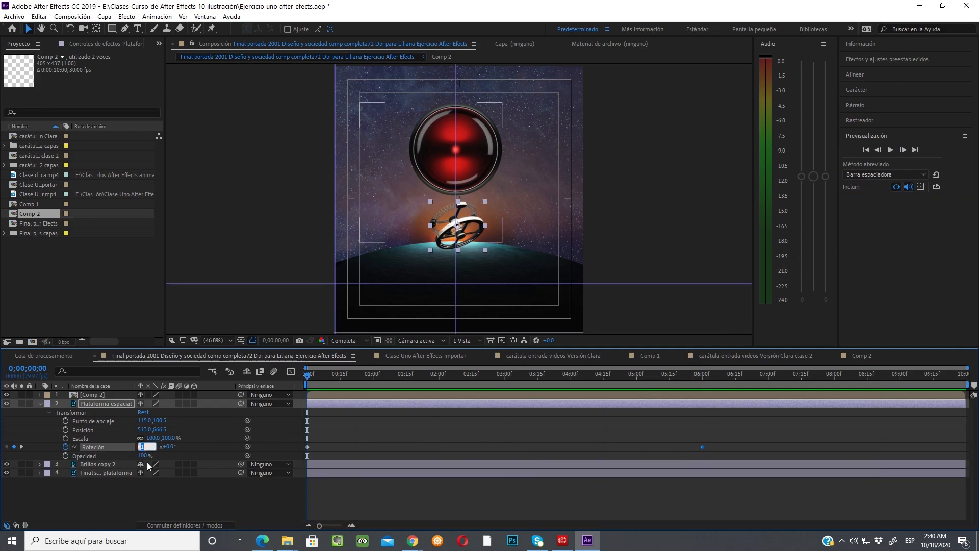
{"action": "type", "text": "0"}
{"action": "key", "text": "Return"}
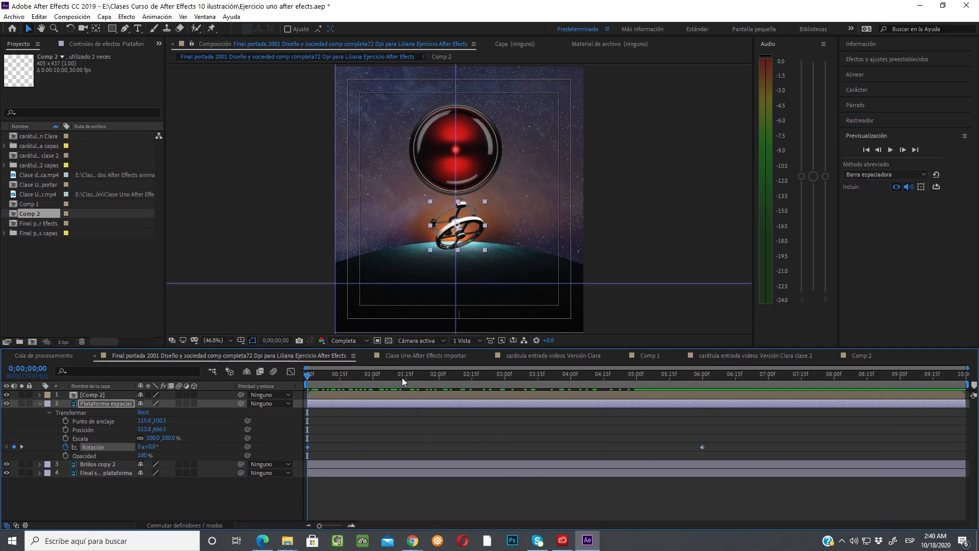
Step: Set the Plataforma espacial layer's Rotación to 0x-28.0° at 0;00;06;00, return to the first frame and collapse the layer's properties
{"action": "left_click_drag", "start_coordinate": [309, 376], "coordinate": [700, 405]}
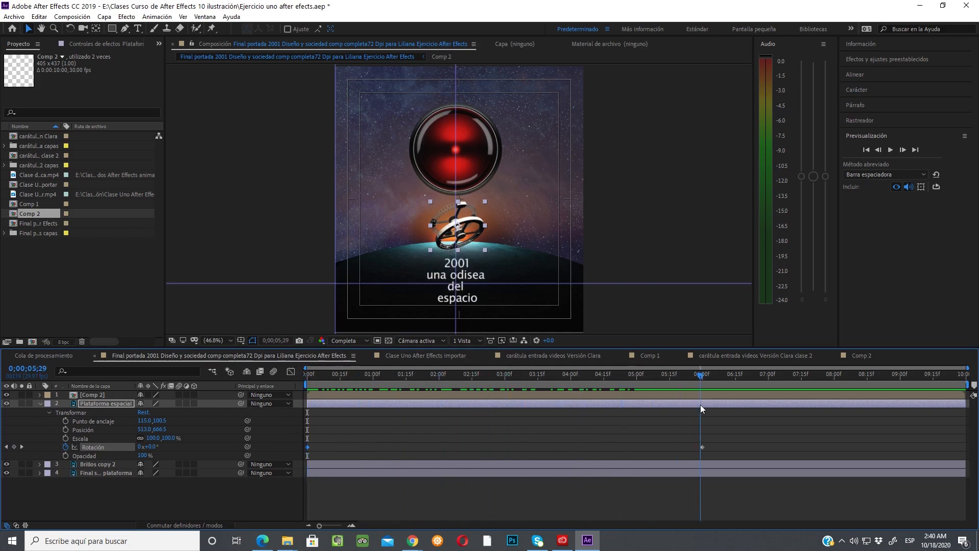
{"action": "left_click", "coordinate": [21, 447]}
{"action": "left_click_drag", "start_coordinate": [152, 447], "coordinate": [131, 447]}
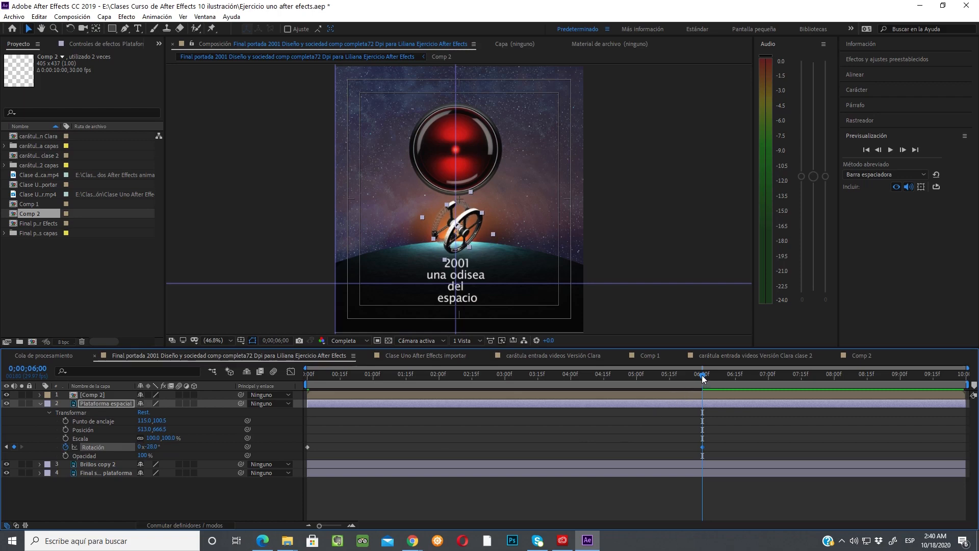
{"action": "left_click_drag", "start_coordinate": [702, 376], "coordinate": [296, 400]}
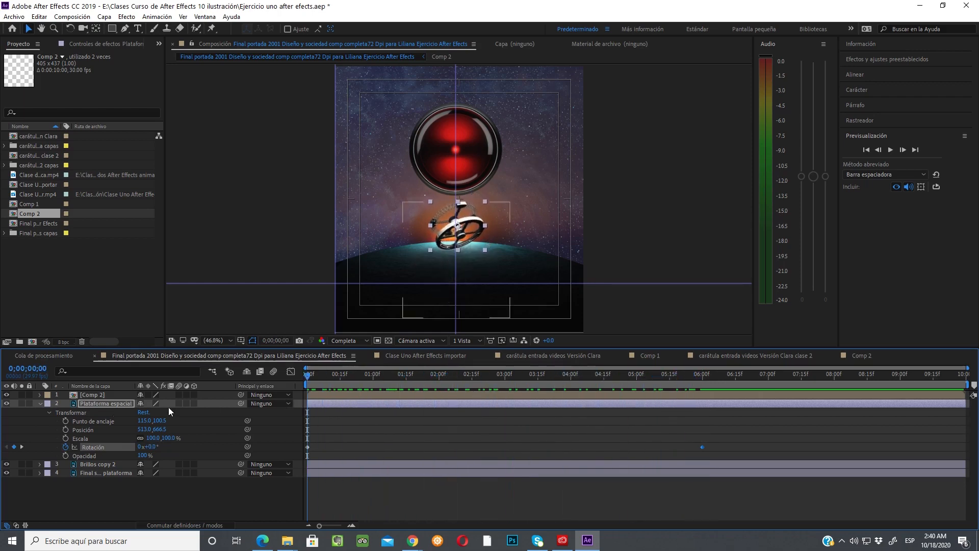
{"action": "left_click", "coordinate": [40, 404]}
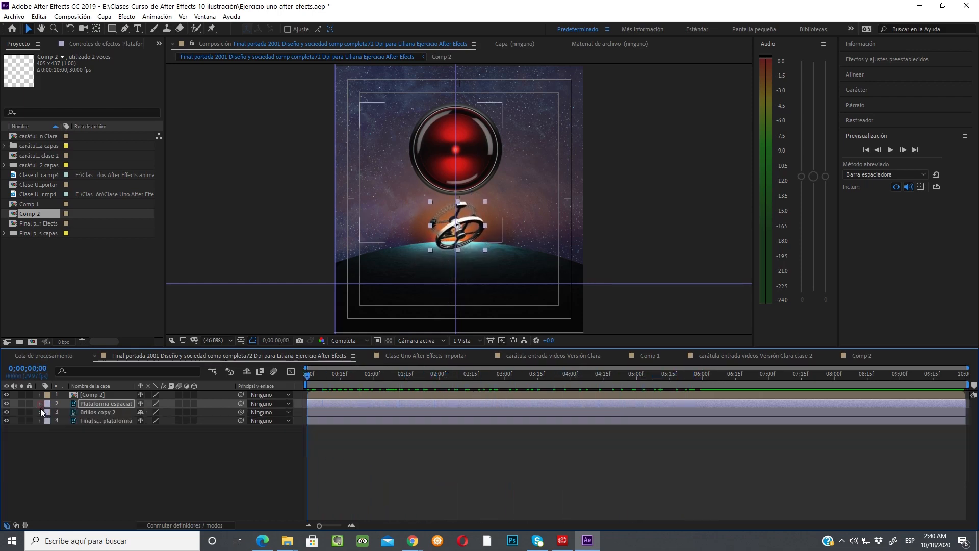
Step: Animate the Brillos copy 2 layer's Escala from 77% at the first frame to 100% at 0;00;06;00
{"action": "left_click", "coordinate": [88, 412]}
{"action": "left_click", "coordinate": [40, 412]}
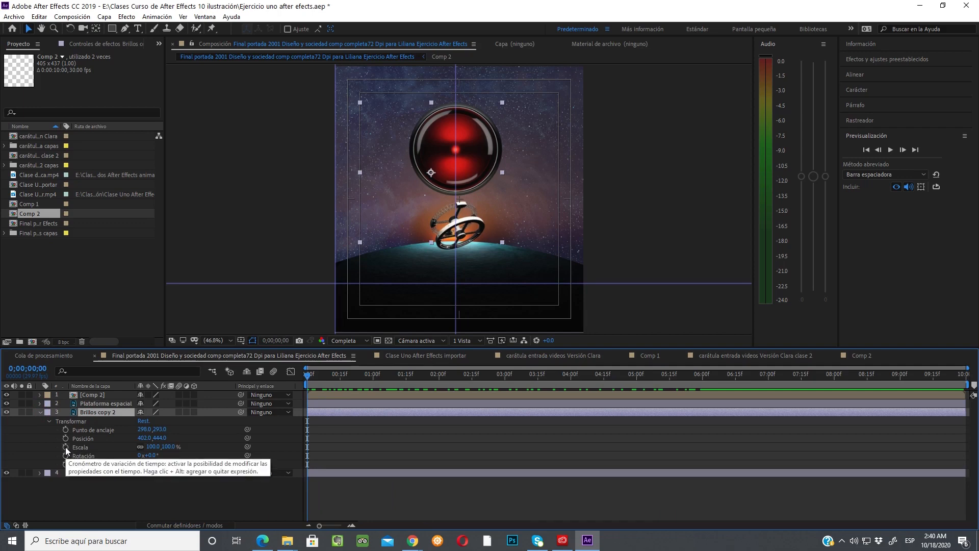
{"action": "left_click", "coordinate": [65, 446]}
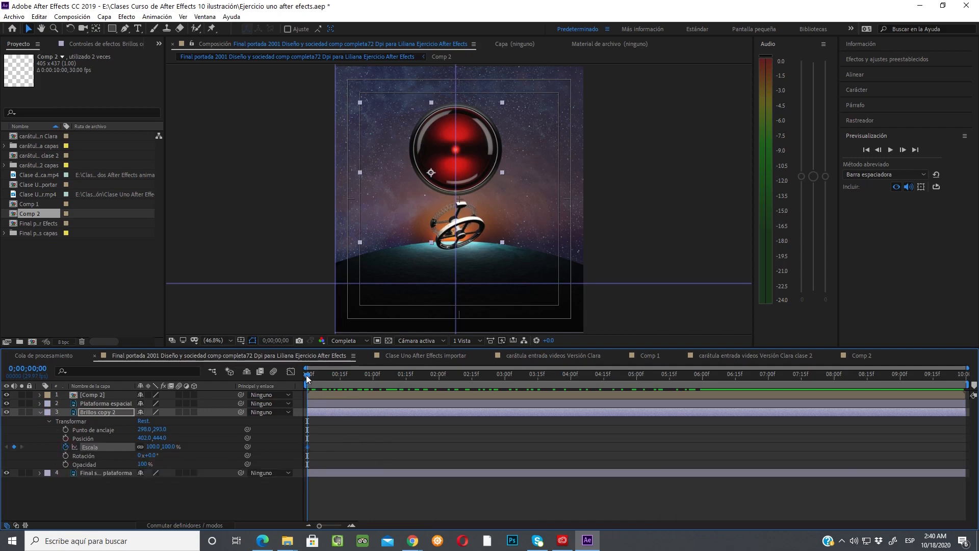
{"action": "left_click_drag", "start_coordinate": [306, 375], "coordinate": [703, 382]}
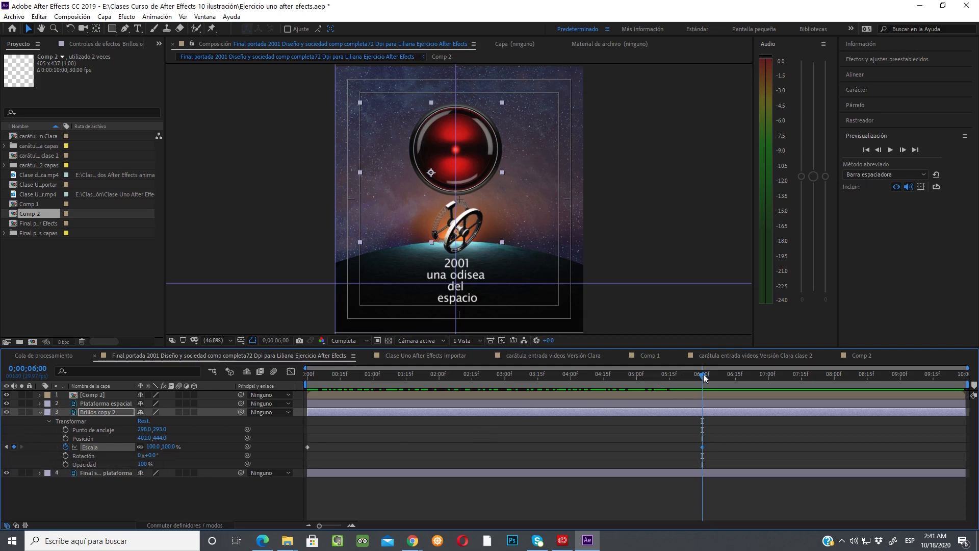
{"action": "left_click_drag", "start_coordinate": [703, 377], "coordinate": [247, 390]}
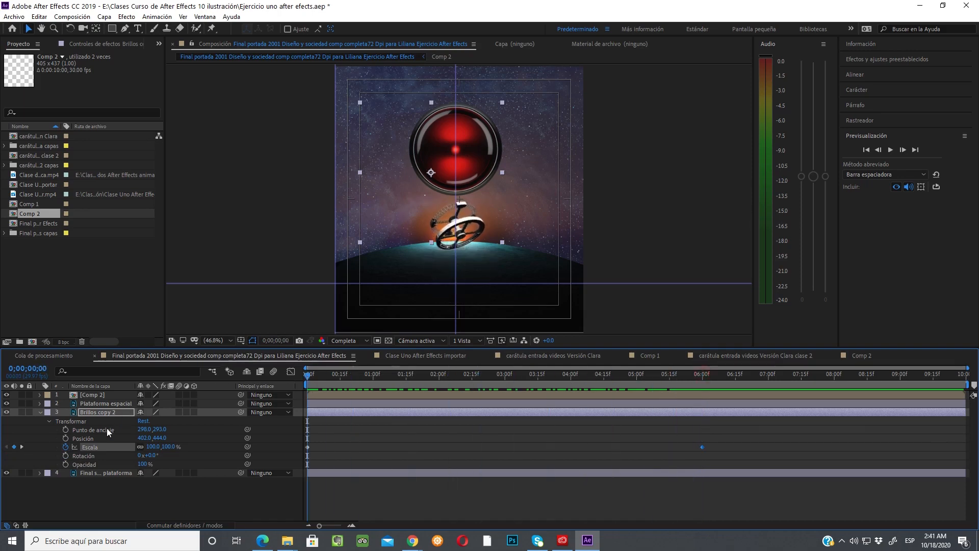
{"action": "left_click_drag", "start_coordinate": [154, 448], "coordinate": [141, 446]}
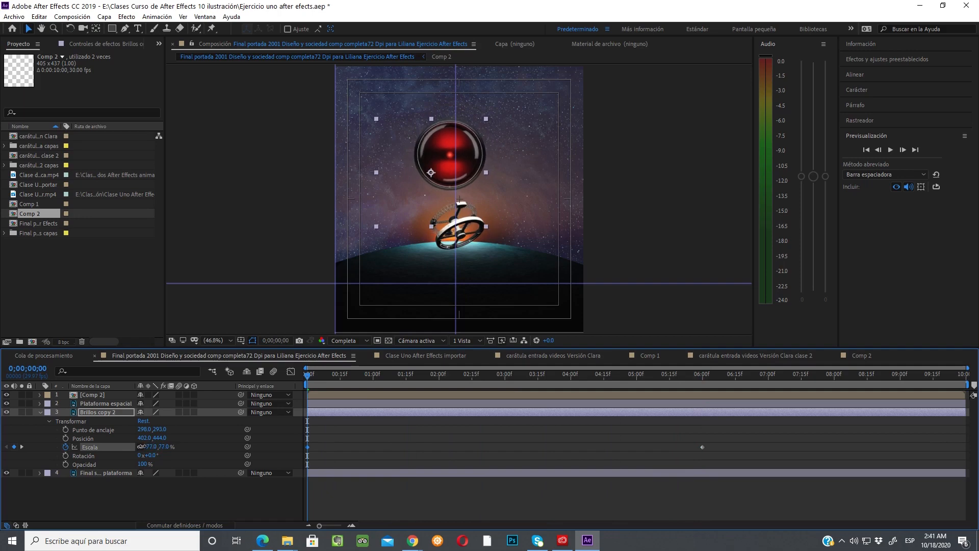
Step: Animate the Brillos copy 2 layer's Posición from 423.0, 444.0 at the first frame to 404.0, 438.0 at 0;00;06;00 and preview it
{"action": "left_click", "coordinate": [65, 438]}
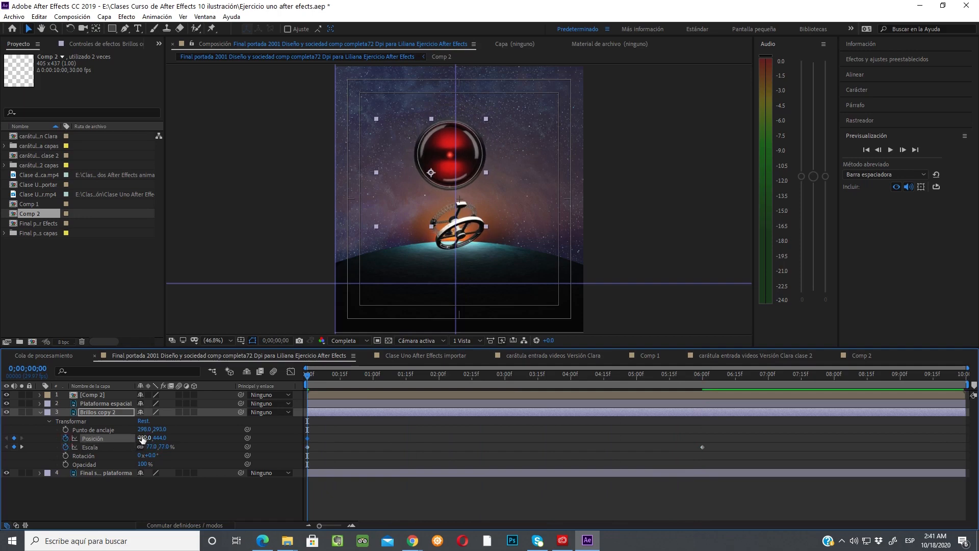
{"action": "left_click_drag", "start_coordinate": [142, 437], "coordinate": [152, 436]}
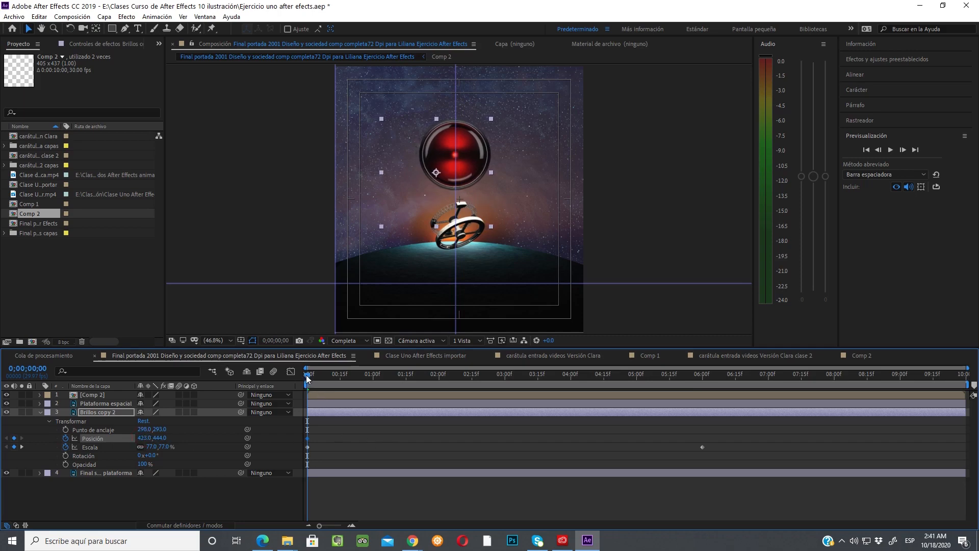
{"action": "left_click_drag", "start_coordinate": [306, 375], "coordinate": [702, 405]}
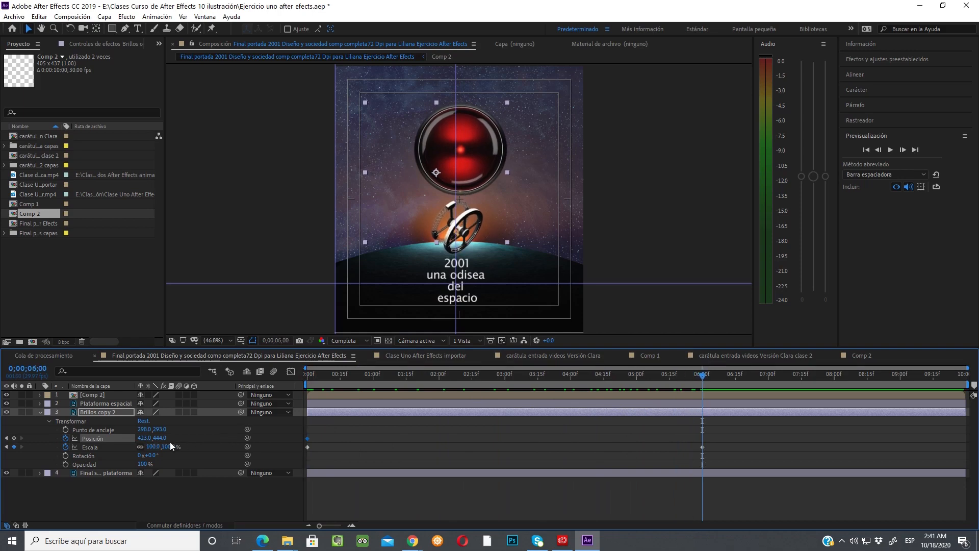
{"action": "left_click_drag", "start_coordinate": [160, 438], "coordinate": [132, 438]}
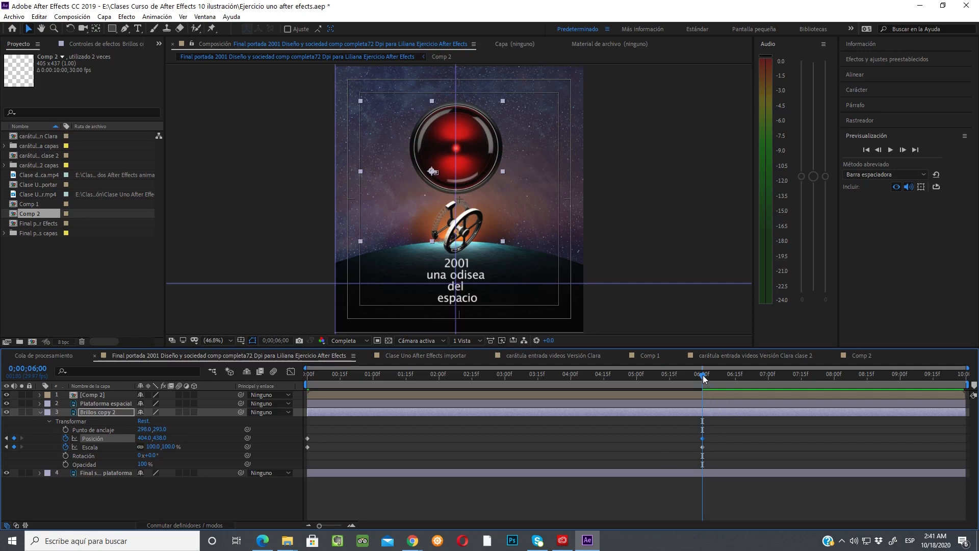
{"action": "left_click_drag", "start_coordinate": [703, 374], "coordinate": [274, 376]}
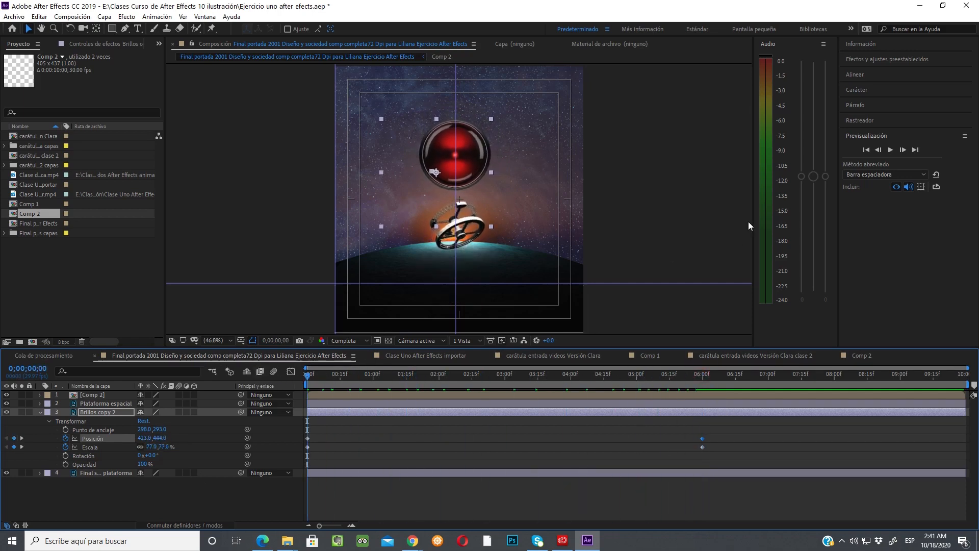
{"action": "left_click", "coordinate": [891, 150]}
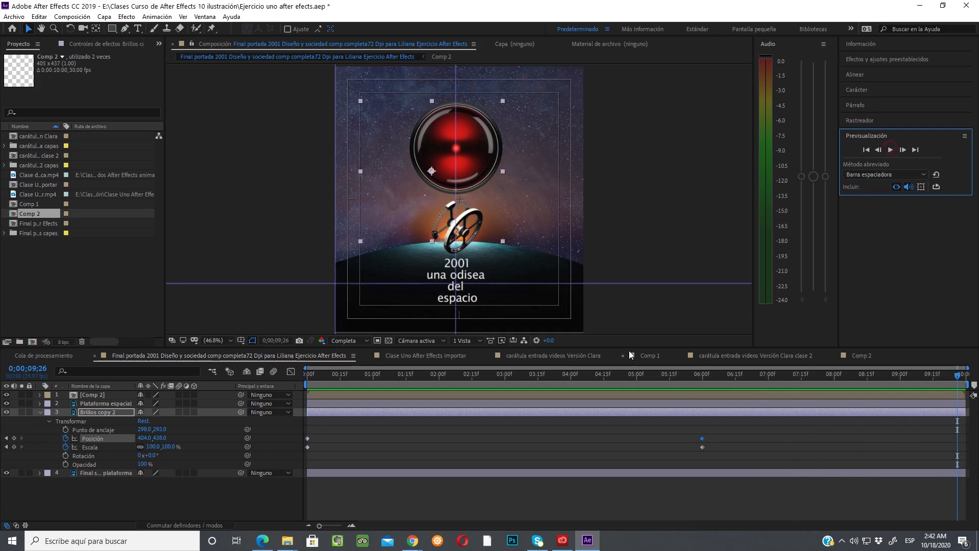
Step: Shorten the composition's duration to 0;00;06;00 so it ends at the last keyframes, and return to the first frame
{"action": "left_click_drag", "start_coordinate": [605, 373], "coordinate": [704, 383]}
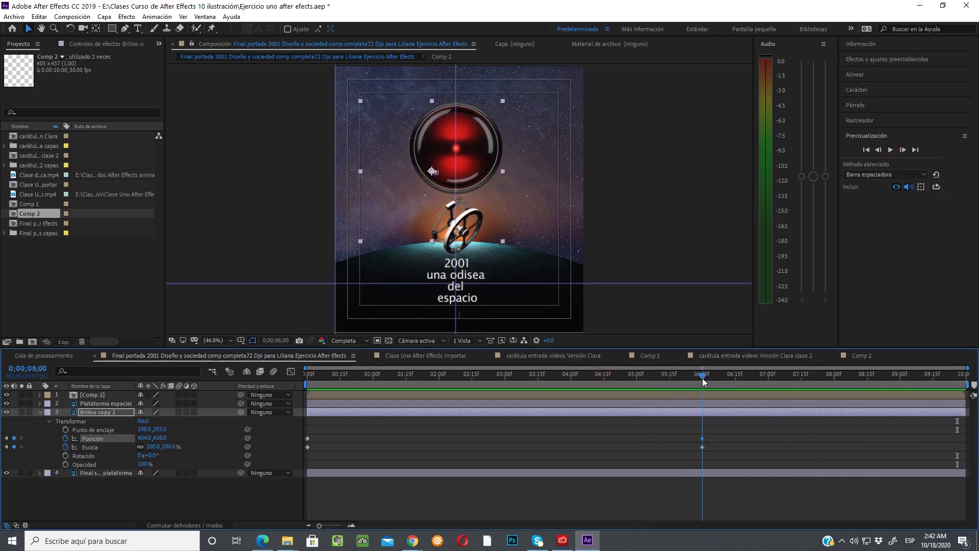
{"action": "mouse_move", "coordinate": [704, 382]}
{"action": "left_mouse_down"}
{"action": "mouse_move", "coordinate": [724, 375]}
{"action": "mouse_move", "coordinate": [556, 376]}
{"action": "mouse_move", "coordinate": [789, 352]}
{"action": "mouse_move", "coordinate": [880, 374]}
{"action": "mouse_move", "coordinate": [683, 388]}
{"action": "mouse_move", "coordinate": [702, 384]}
{"action": "left_mouse_up"}
{"action": "left_click", "coordinate": [79, 19]}
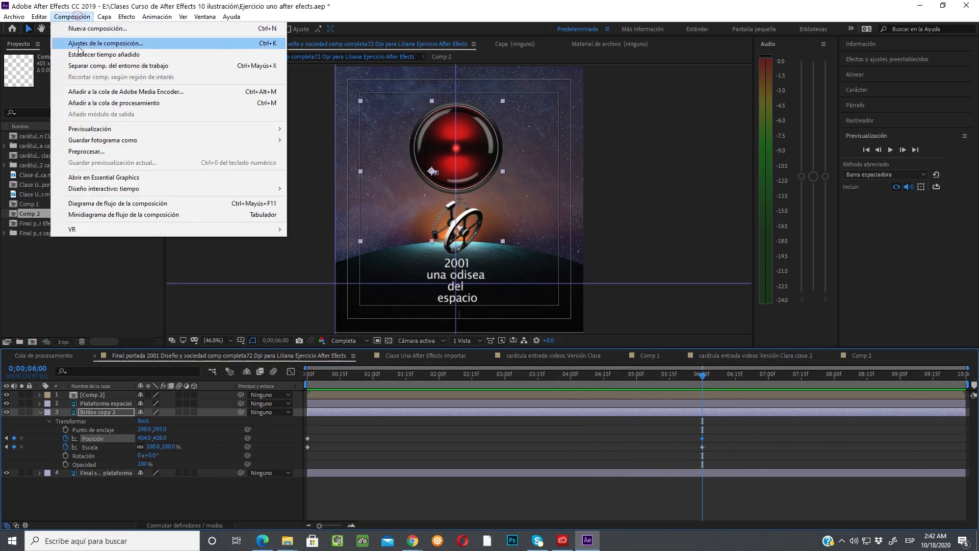
{"action": "left_click", "coordinate": [80, 46]}
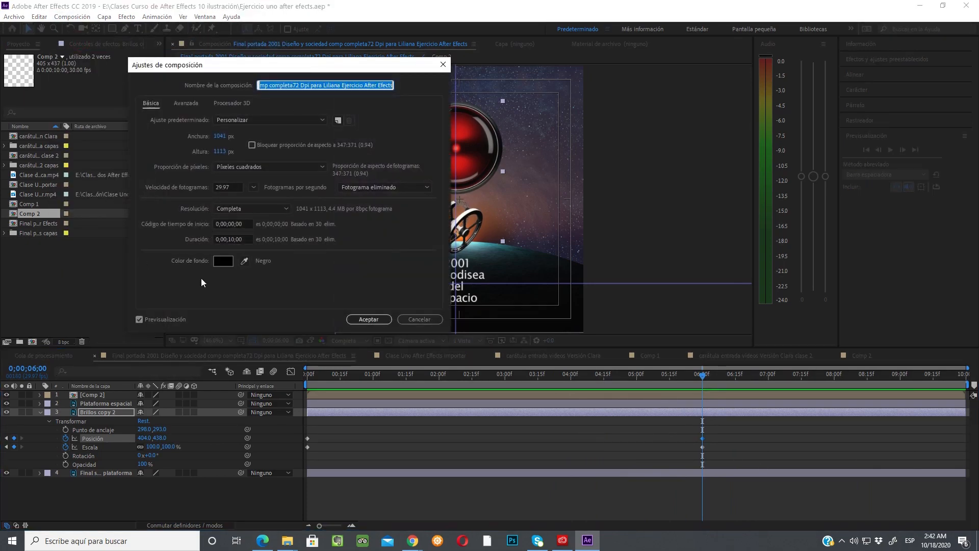
{"action": "left_click", "coordinate": [232, 239]}
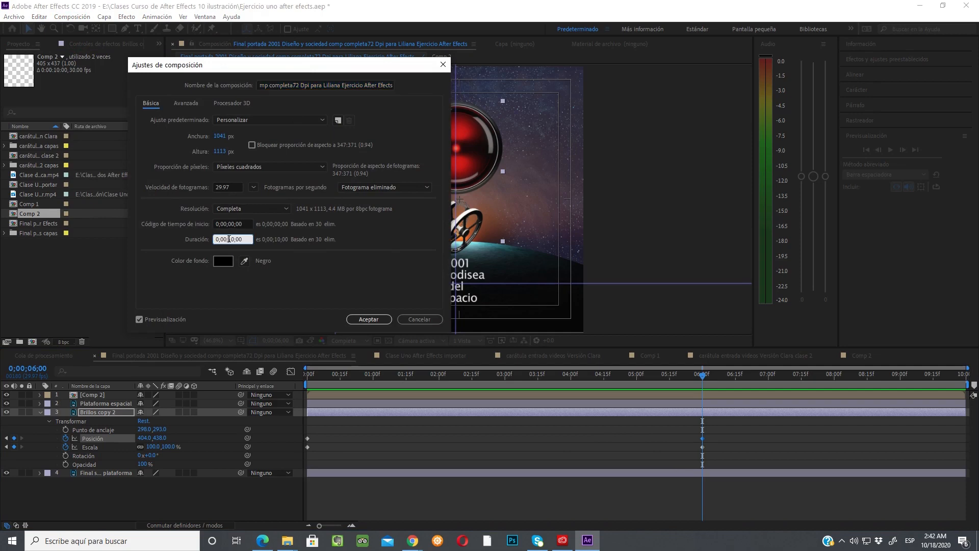
{"action": "double_click", "coordinate": [231, 240]}
{"action": "type", "text": "0"}
{"action": "left_click", "coordinate": [371, 318]}
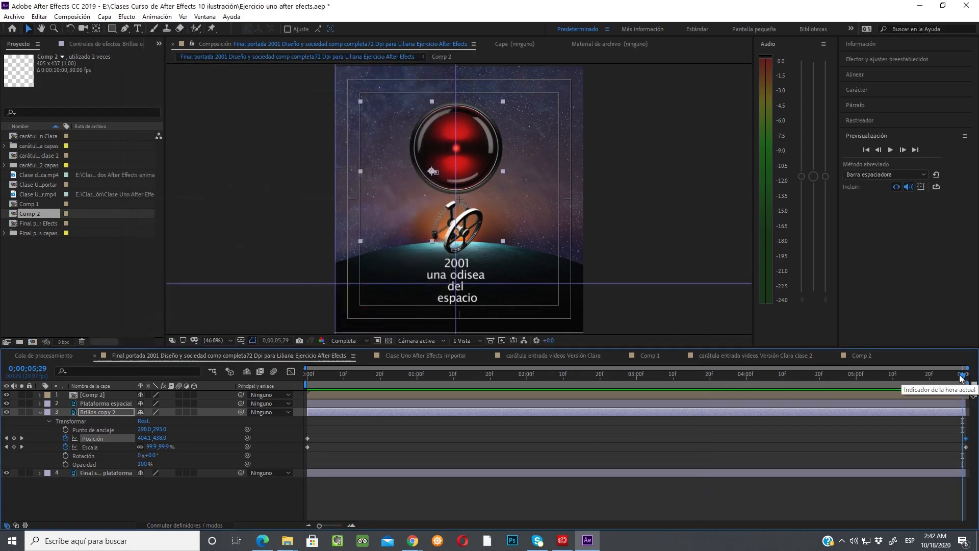
{"action": "left_click_drag", "start_coordinate": [961, 377], "coordinate": [176, 380]}
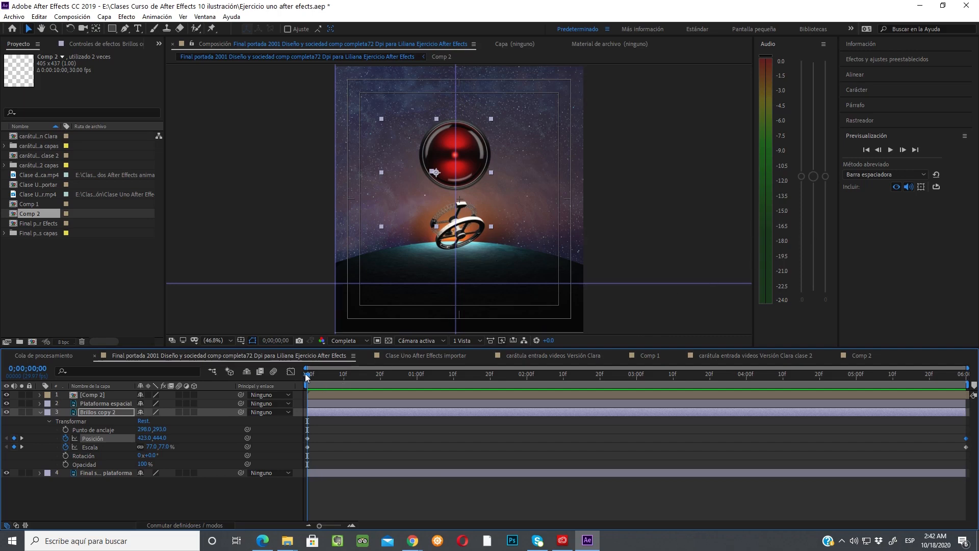
{"action": "left_click_drag", "start_coordinate": [305, 374], "coordinate": [279, 389]}
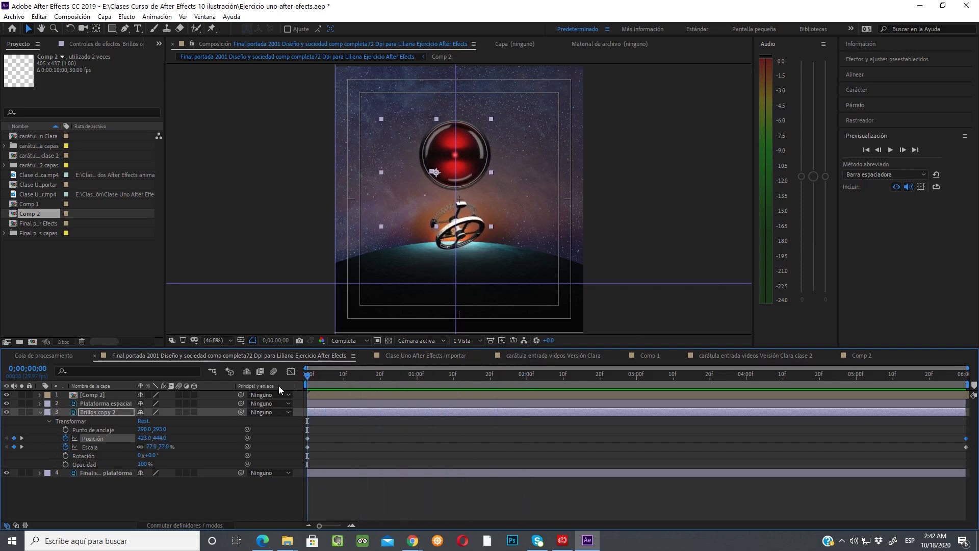
Step: Add Escala keyframes of 100% to the Final s... plataforma layer at the first frame and at 0;00;05;29
{"action": "left_click", "coordinate": [7, 472]}
{"action": "left_click", "coordinate": [6, 473]}
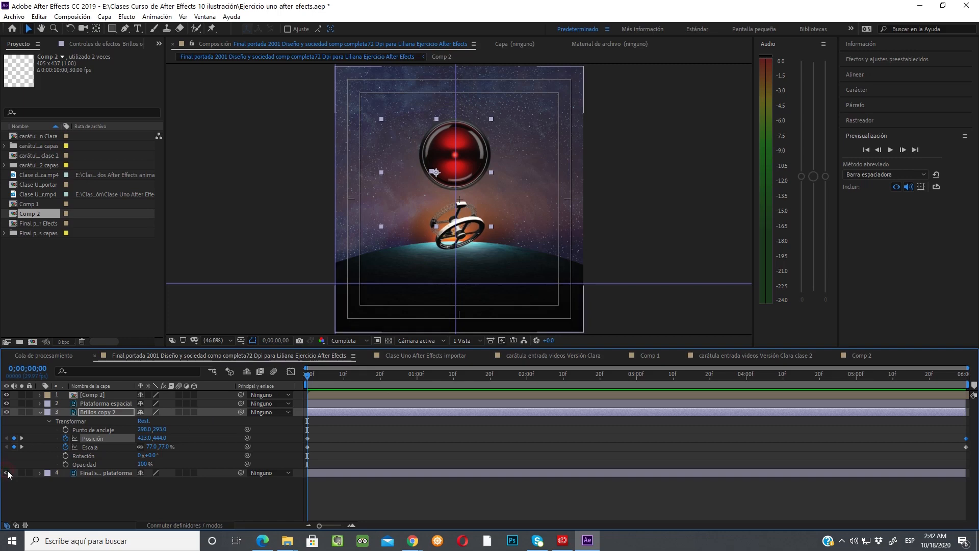
{"action": "left_click", "coordinate": [40, 472]}
{"action": "left_click", "coordinate": [49, 482]}
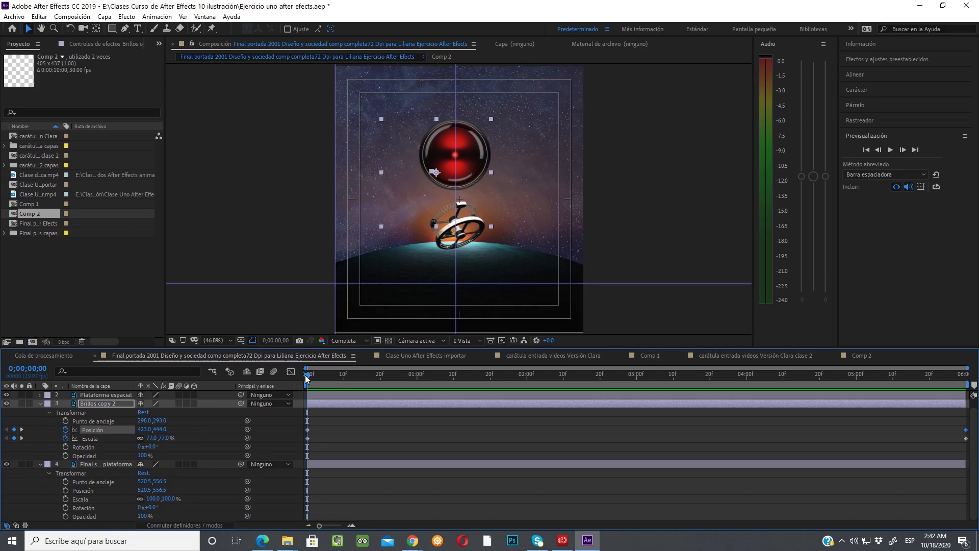
{"action": "left_click_drag", "start_coordinate": [305, 375], "coordinate": [296, 393]}
{"action": "left_click", "coordinate": [66, 501]}
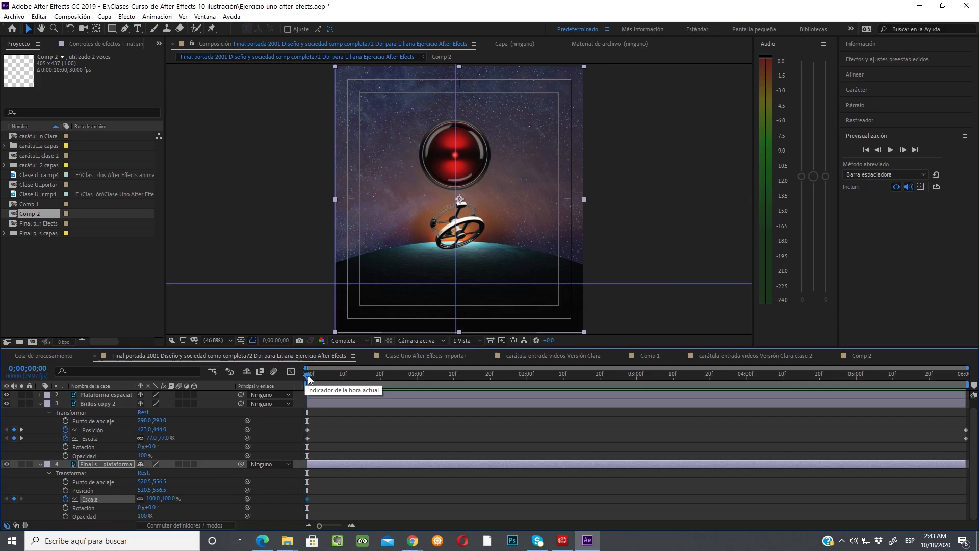
{"action": "left_click_drag", "start_coordinate": [306, 378], "coordinate": [964, 397]}
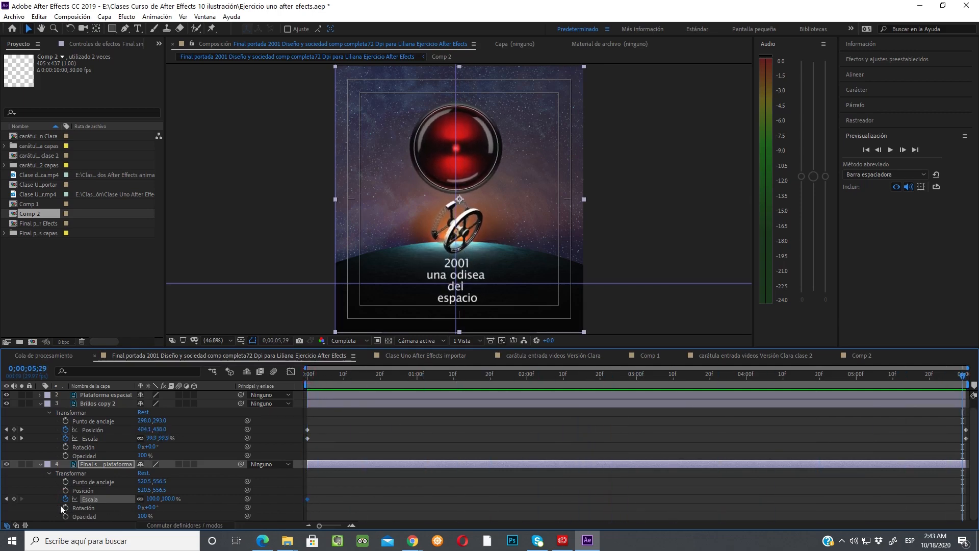
{"action": "left_click", "coordinate": [13, 499]}
Step: Set the Final s... plataforma layer's Escala to 105% at 0;00;05;29 and return to the first frame
{"action": "key", "text": "space"}
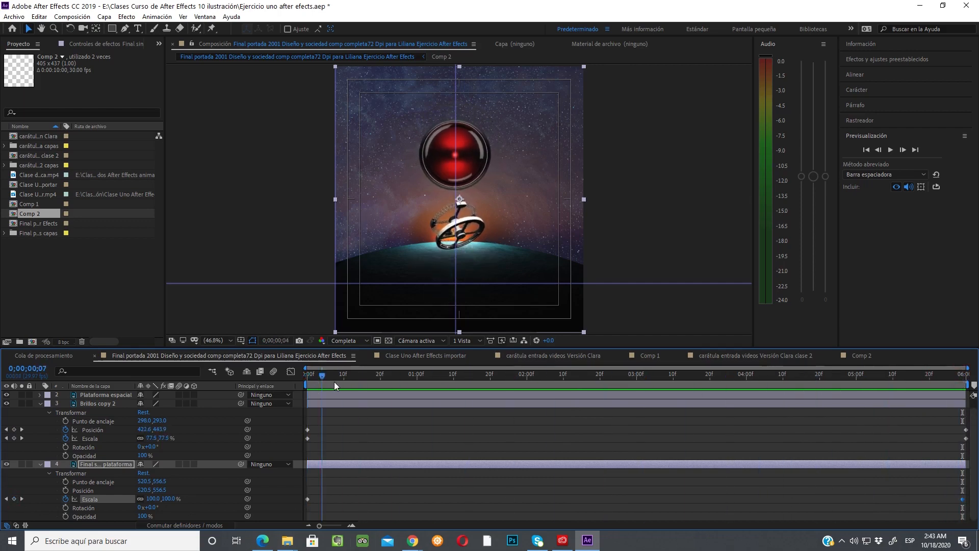
{"action": "left_click_drag", "start_coordinate": [398, 381], "coordinate": [779, 376]}
{"action": "key", "text": "End"}
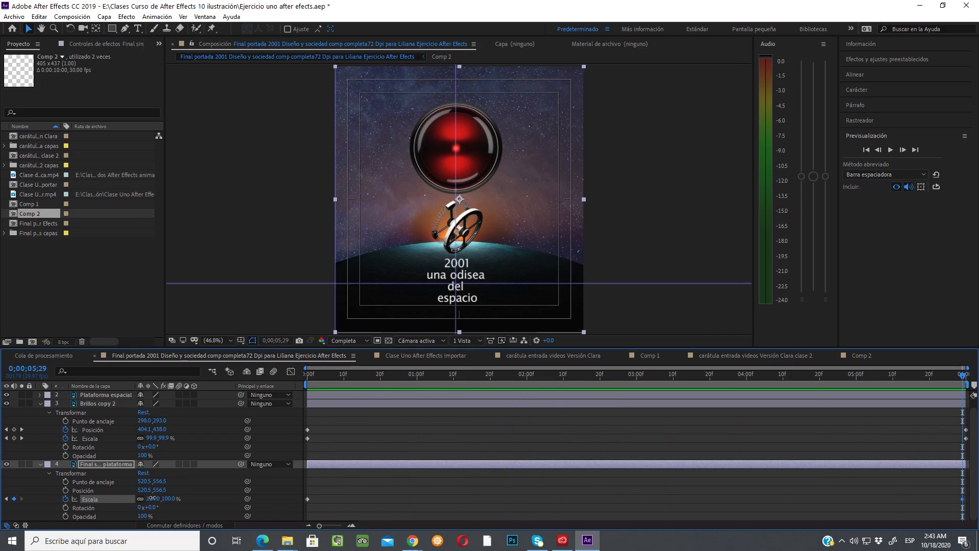
{"action": "left_click_drag", "start_coordinate": [152, 497], "coordinate": [153, 497]}
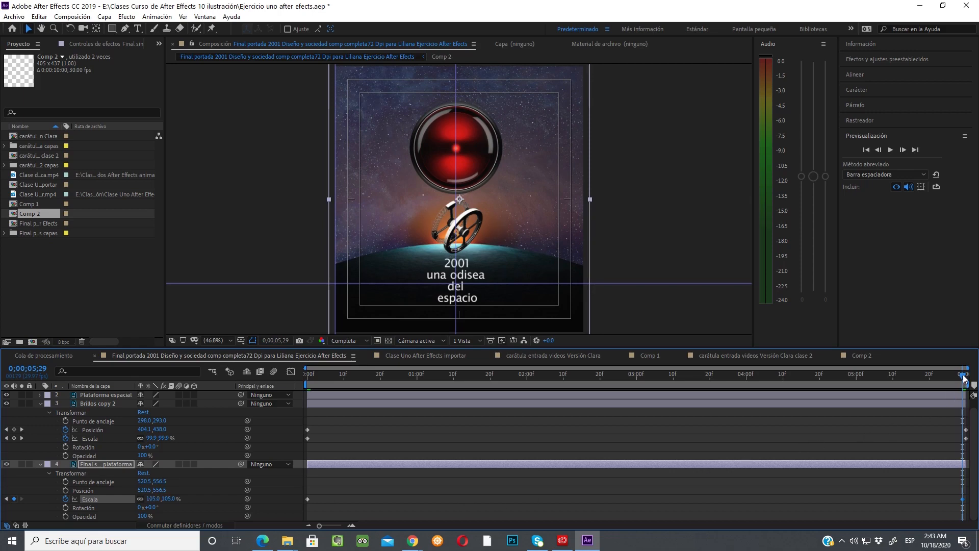
{"action": "left_click_drag", "start_coordinate": [964, 378], "coordinate": [222, 380]}
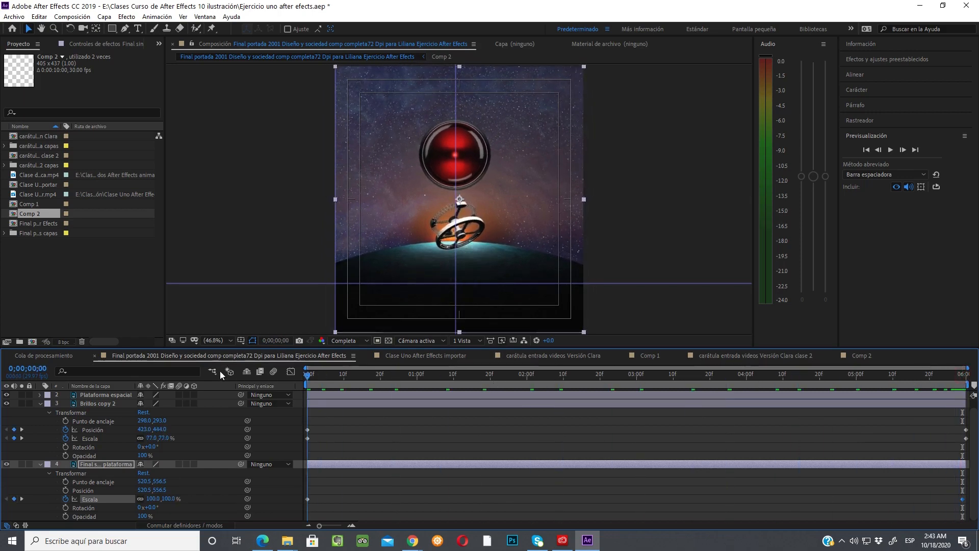
Step: Preview the complete cover animation from the first frame and return to the start
{"action": "left_click", "coordinate": [891, 150]}
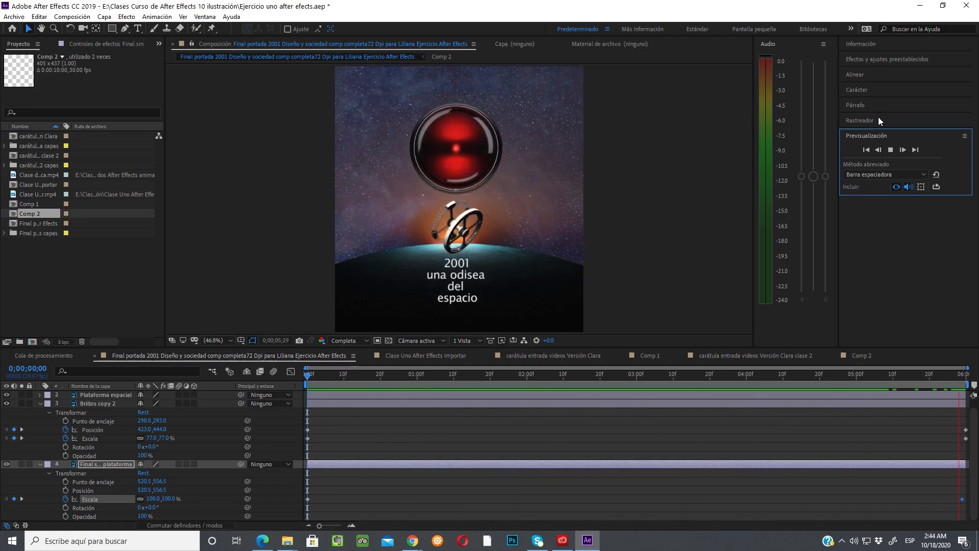
{"action": "left_click", "coordinate": [891, 150]}
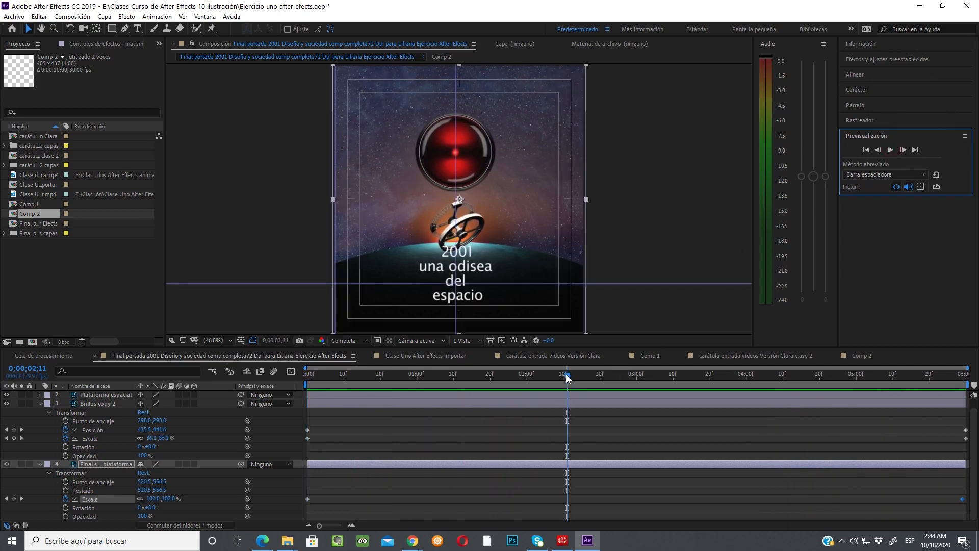
{"action": "key", "text": "Home"}
{"action": "left_click_drag", "start_coordinate": [326, 375], "coordinate": [249, 350]}
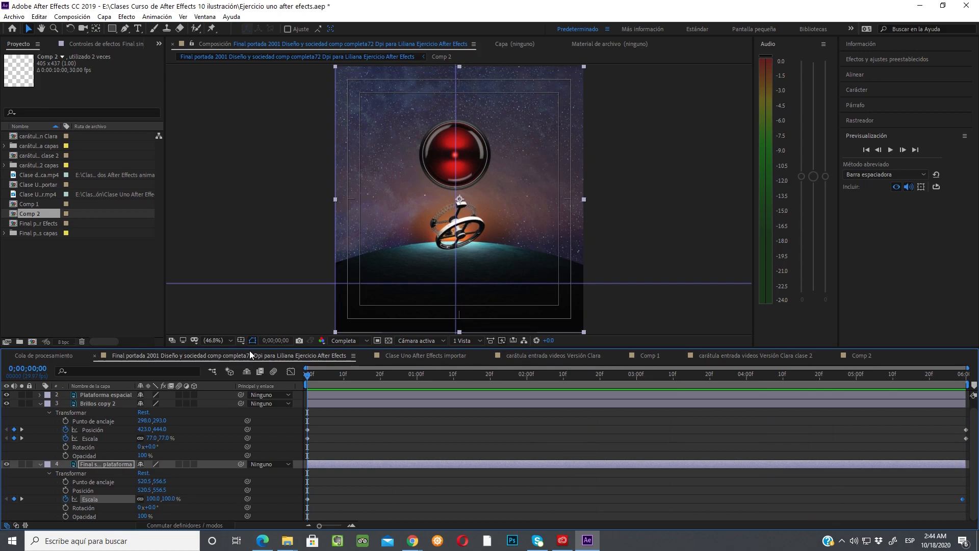
{"action": "key", "text": "space"}
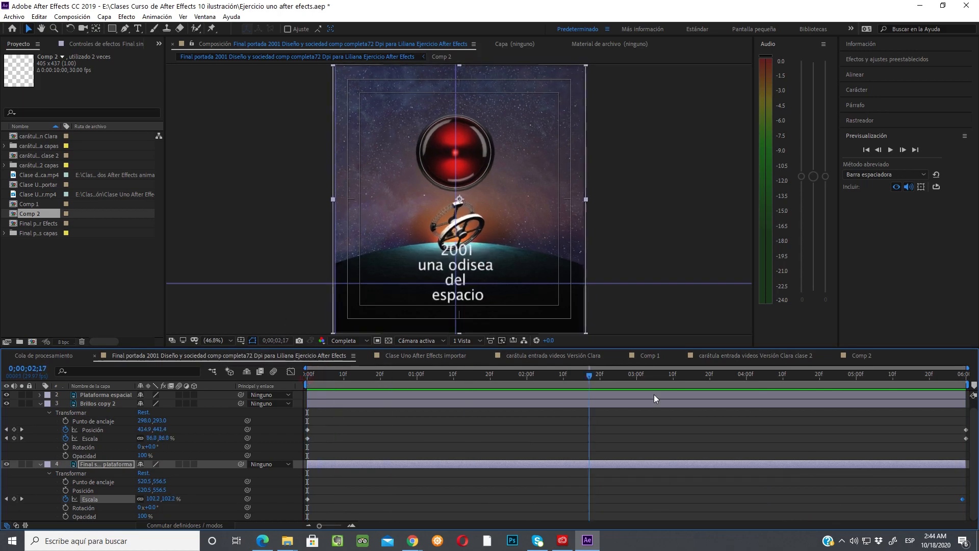
{"action": "key", "text": "space"}
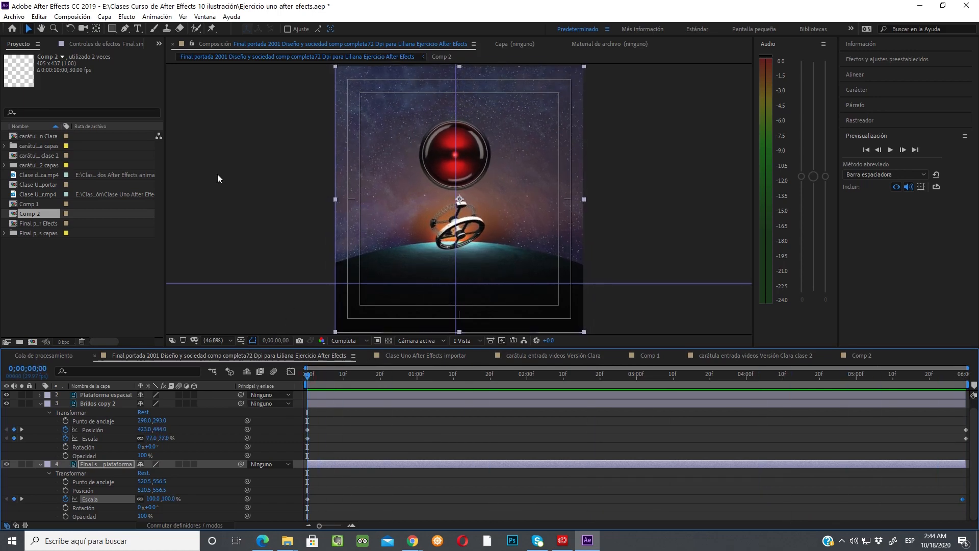
Step: Add the Final portada 2001 composition to the render queue and open its output module settings
{"action": "left_click", "coordinate": [73, 17]}
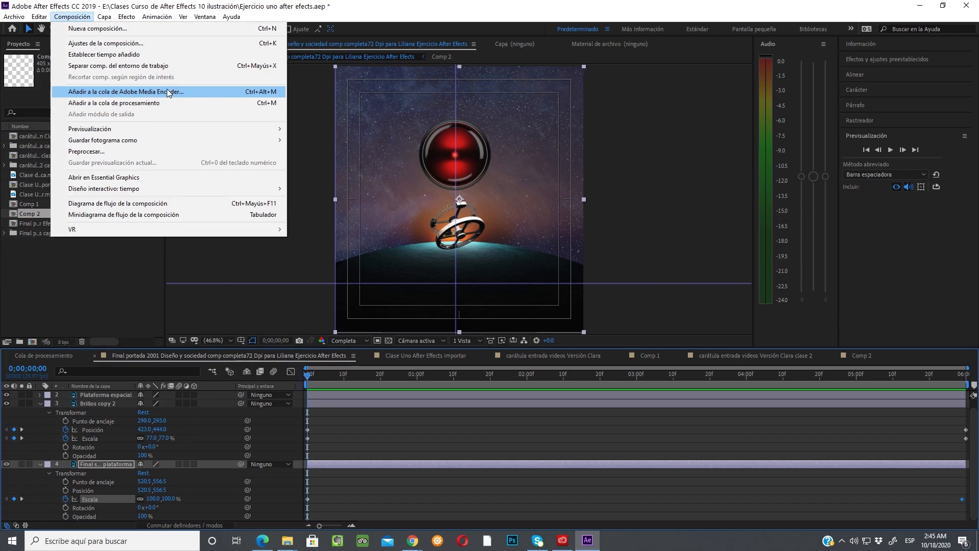
{"action": "left_click", "coordinate": [133, 102]}
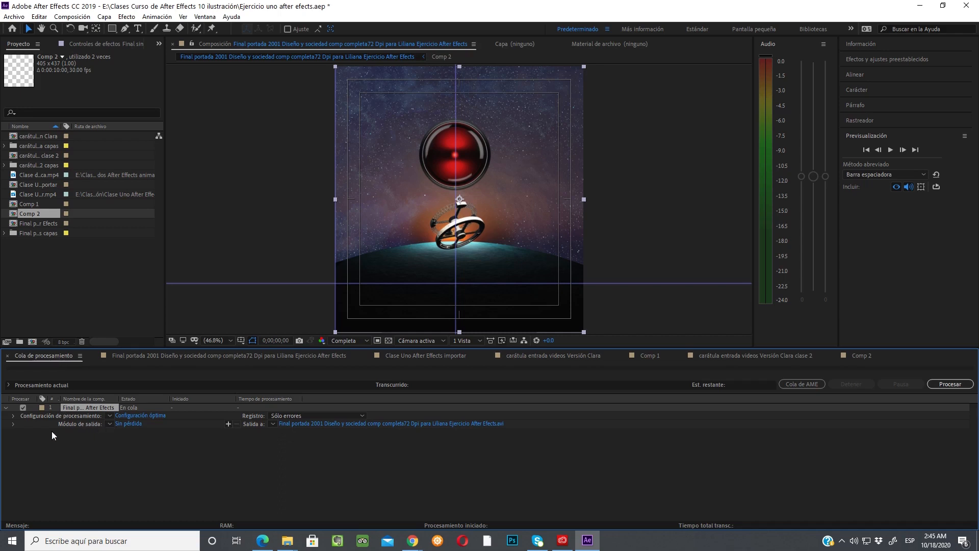
{"action": "left_click", "coordinate": [128, 423]}
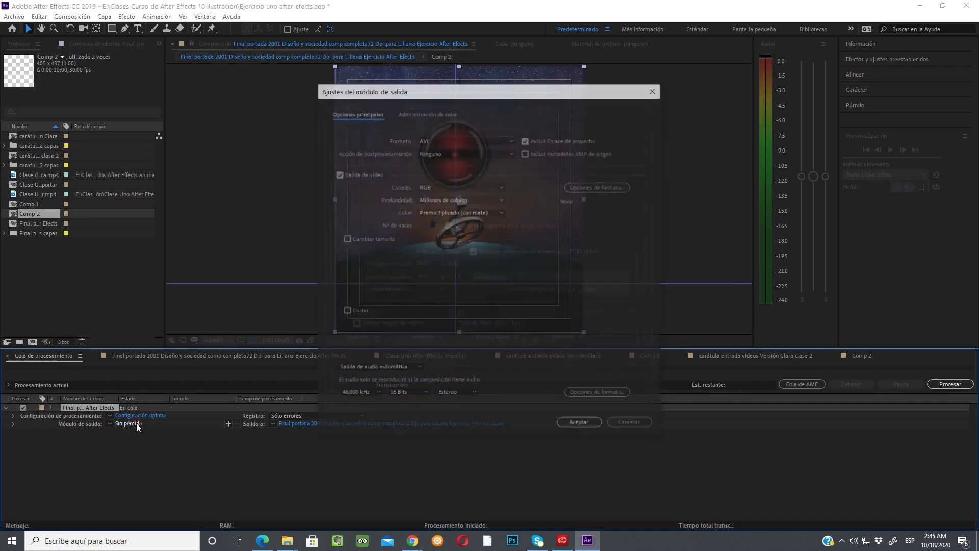
{"action": "left_click_drag", "start_coordinate": [503, 91], "coordinate": [494, 91]}
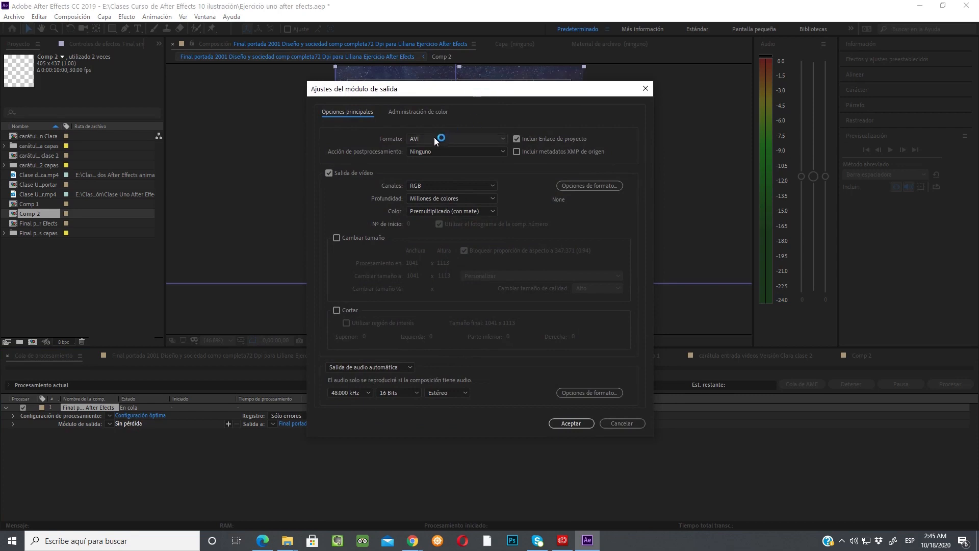
Step: Try QuickTime and MP3 as the output module's format
{"action": "left_click", "coordinate": [503, 139]}
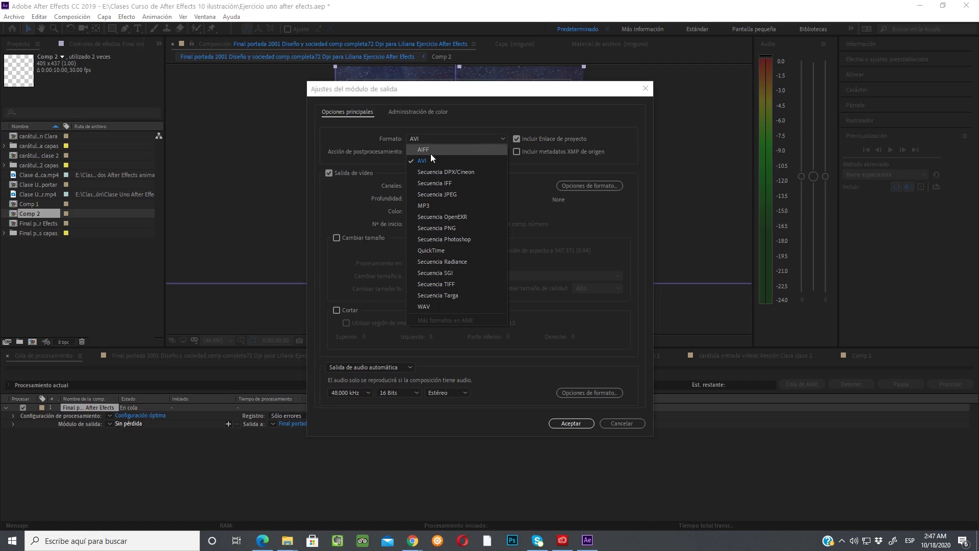
{"action": "left_click", "coordinate": [427, 253]}
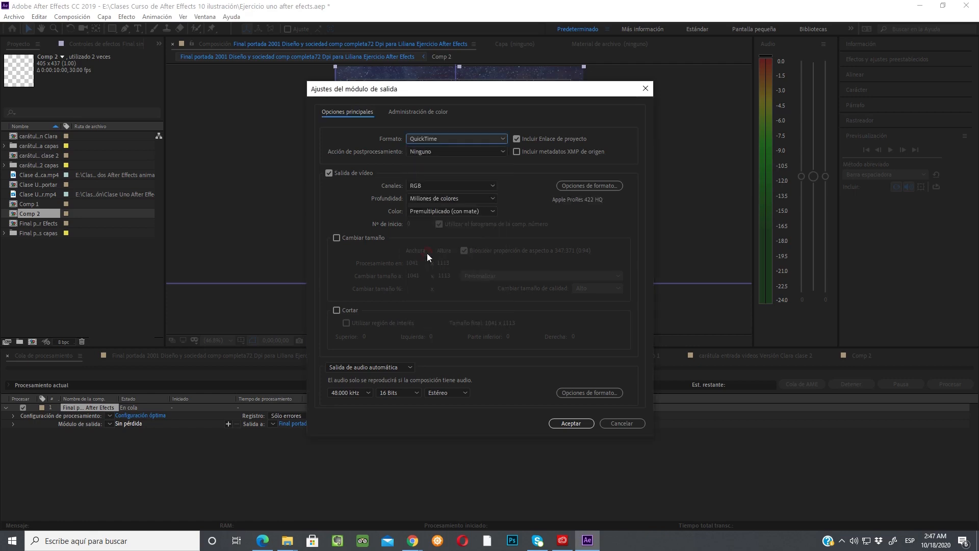
{"action": "left_click", "coordinate": [503, 138]}
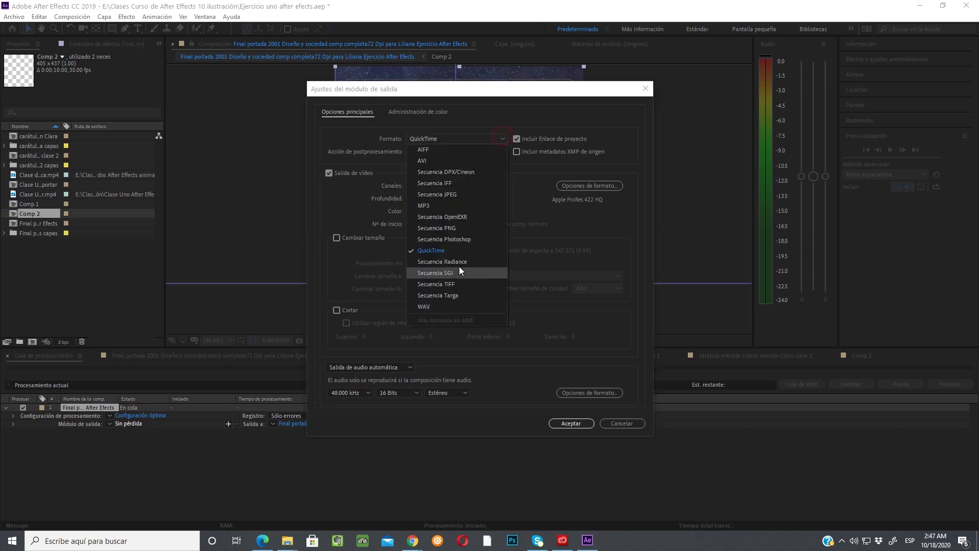
{"action": "left_click", "coordinate": [427, 206]}
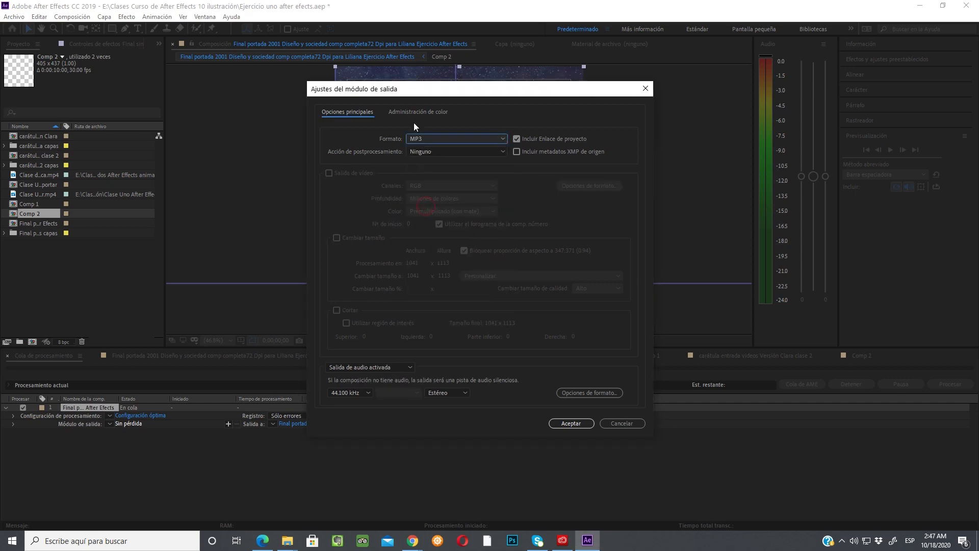
Step: Set the output format to QuickTime and enable the video output
{"action": "left_click", "coordinate": [502, 142]}
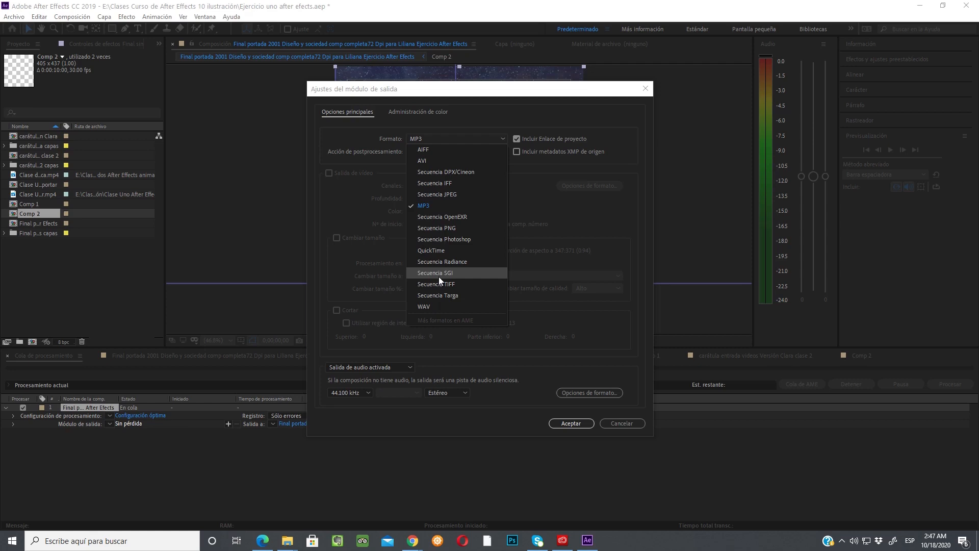
{"action": "left_click", "coordinate": [433, 249]}
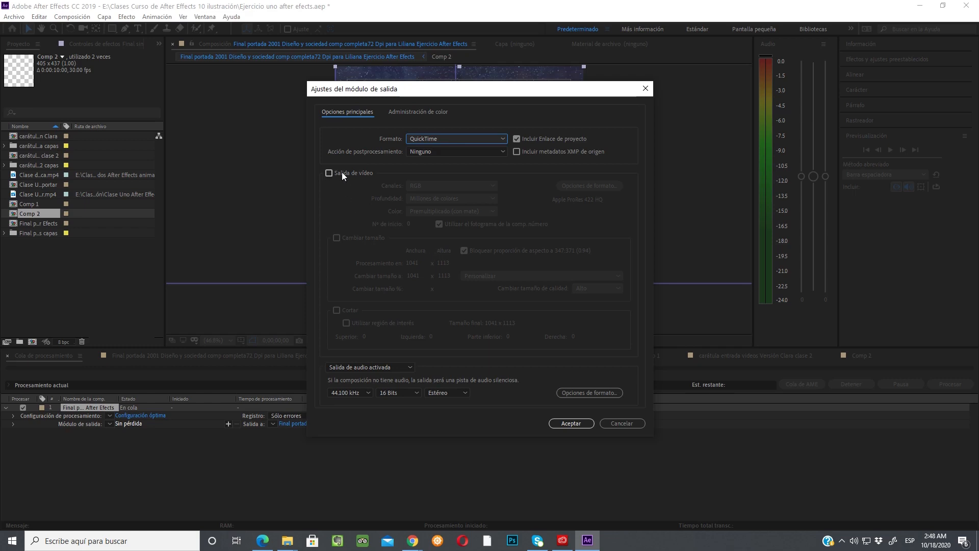
{"action": "left_click", "coordinate": [329, 173]}
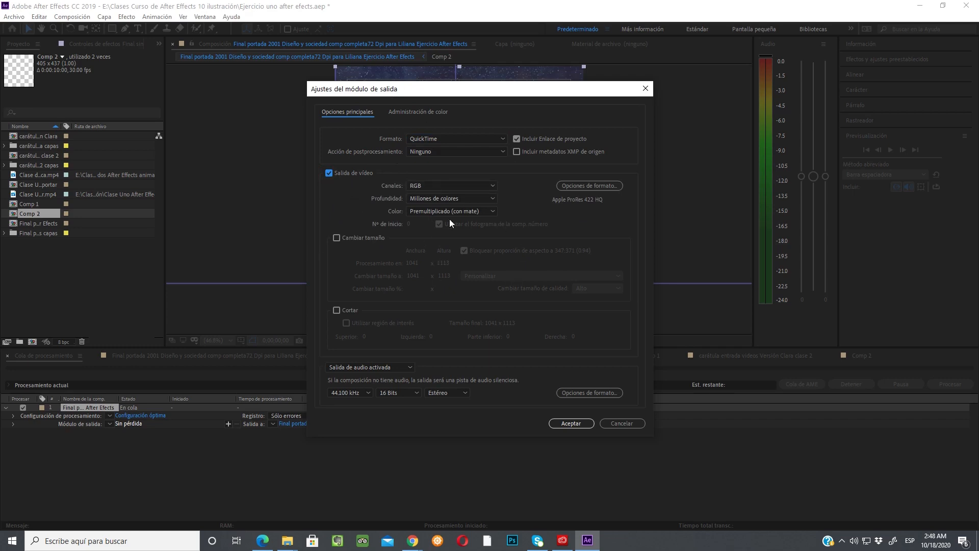
Step: Review the video codecs offered in the QuickTime format options and close them
{"action": "left_click", "coordinate": [588, 186]}
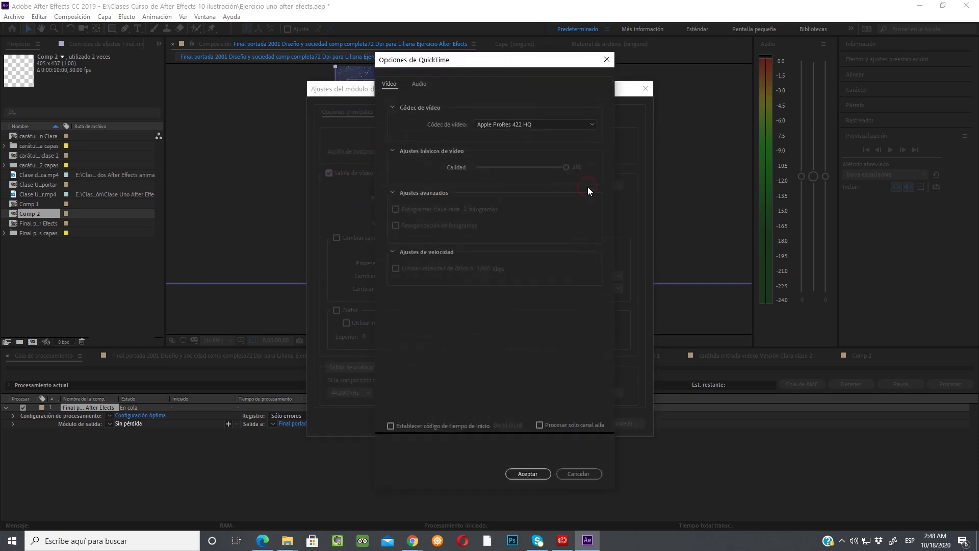
{"action": "left_click", "coordinate": [592, 122]}
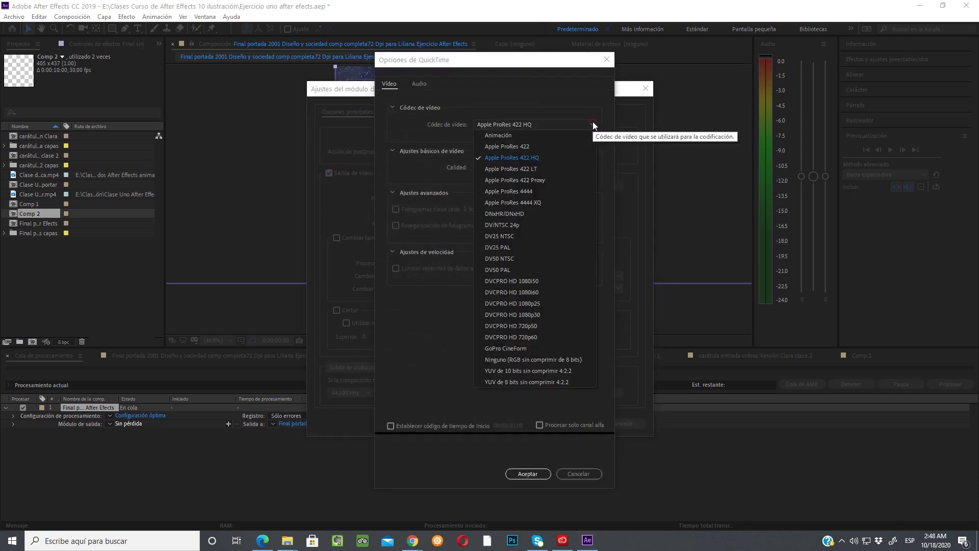
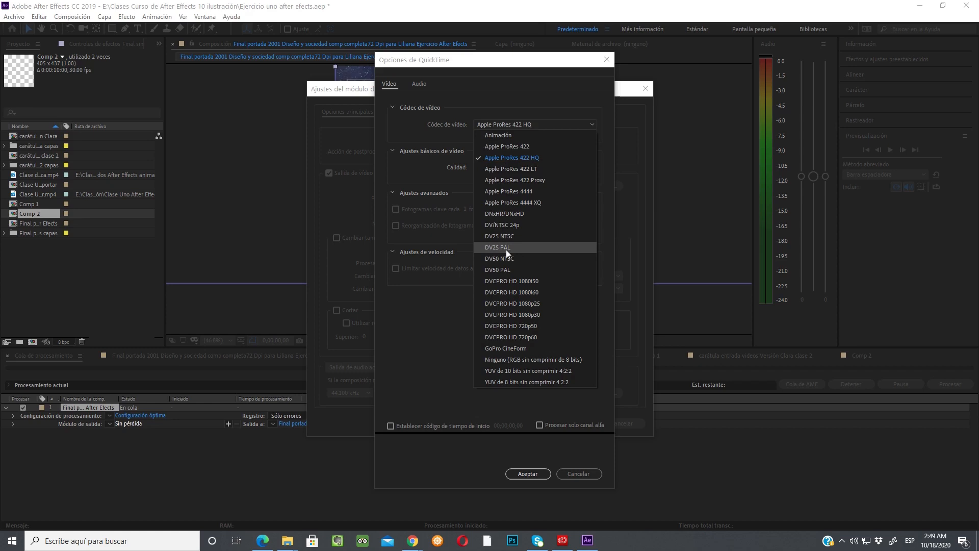
{"action": "key", "text": "Escape"}
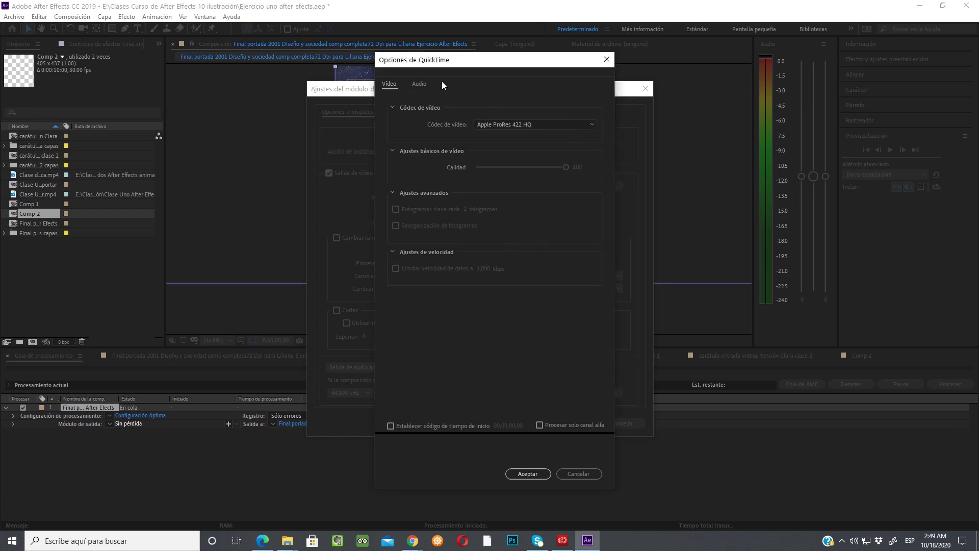
{"action": "left_click", "coordinate": [607, 60]}
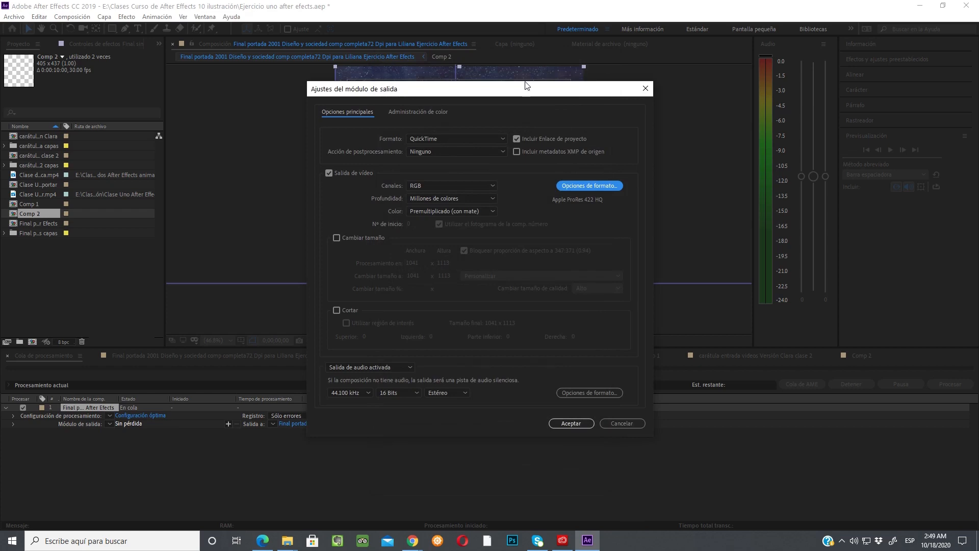
Step: Set the output format to AVI and review the video codecs offered in its format options
{"action": "left_click", "coordinate": [503, 137]}
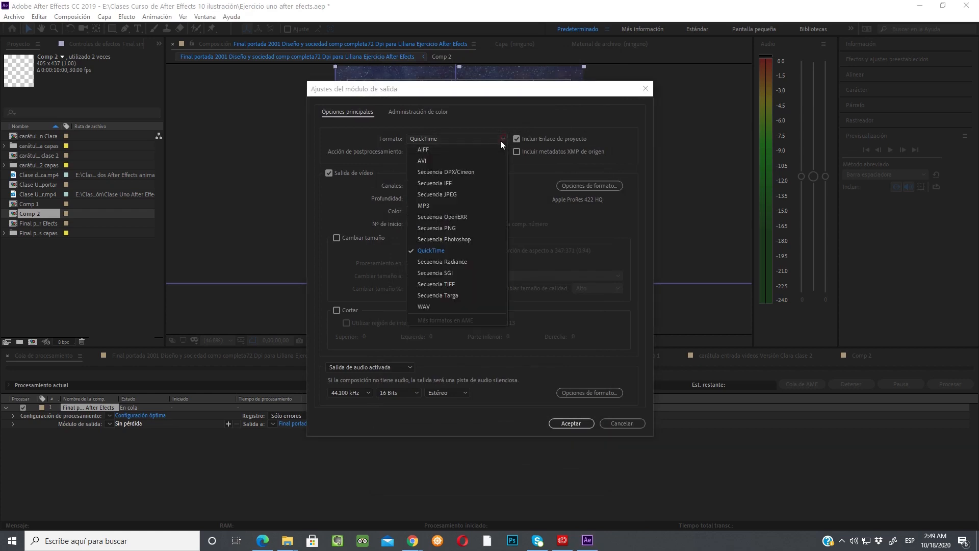
{"action": "left_click", "coordinate": [416, 161]}
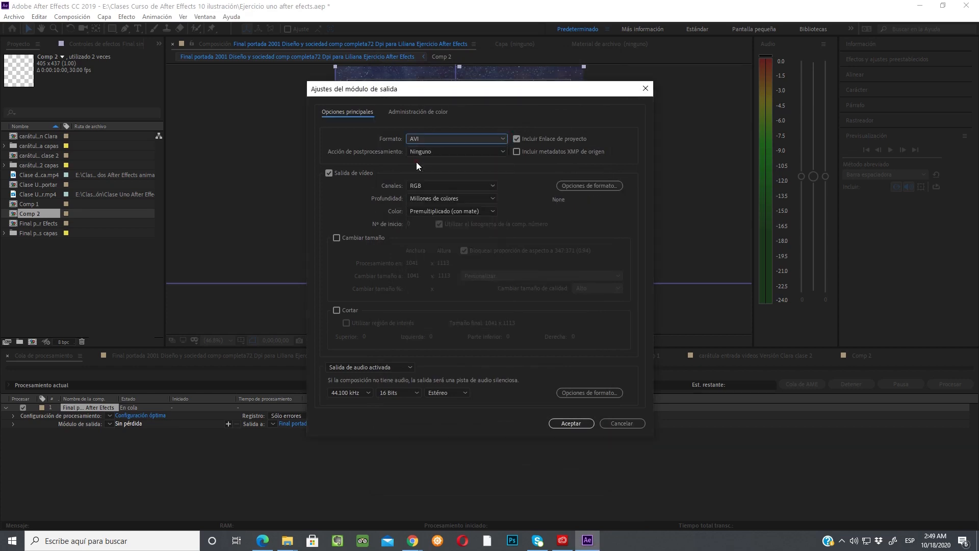
{"action": "left_click", "coordinate": [608, 185]}
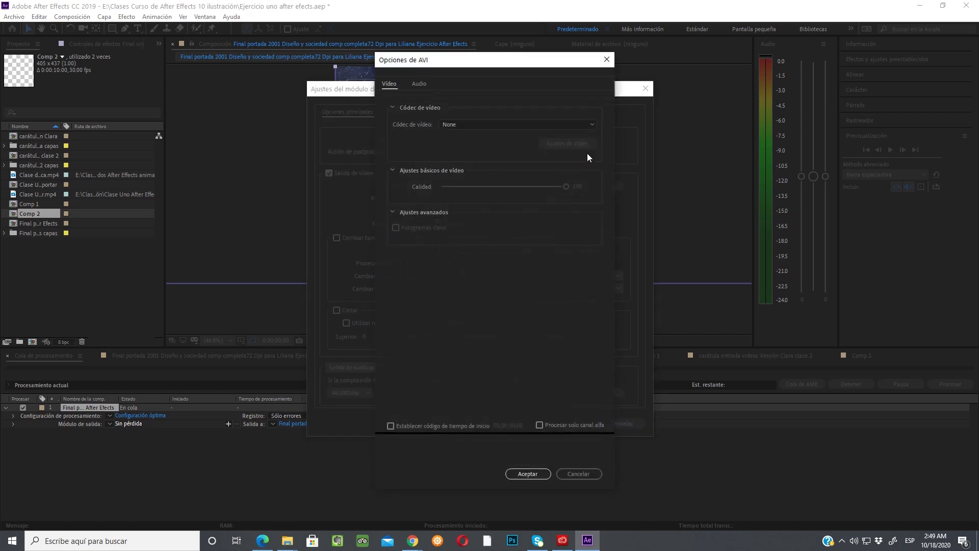
{"action": "left_click", "coordinate": [593, 124]}
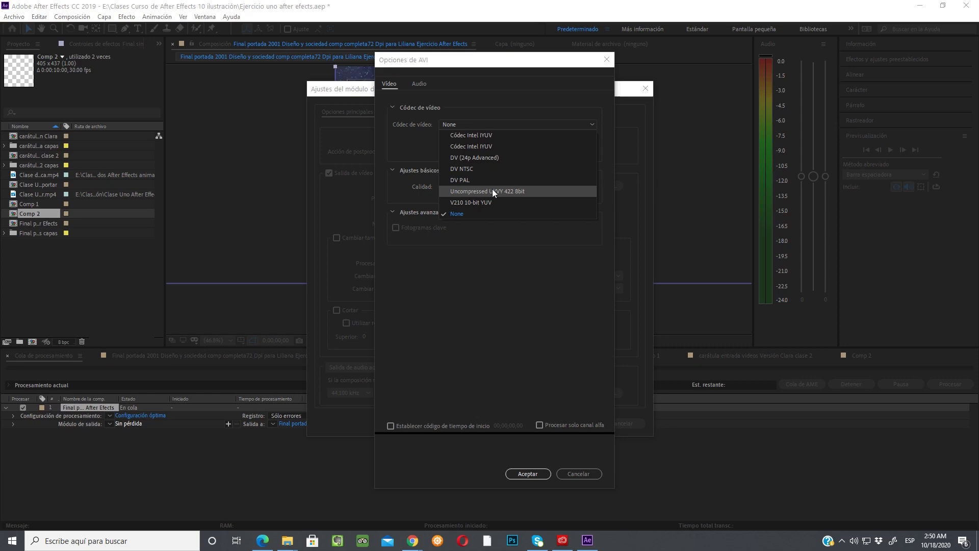
{"action": "left_click", "coordinate": [541, 82]}
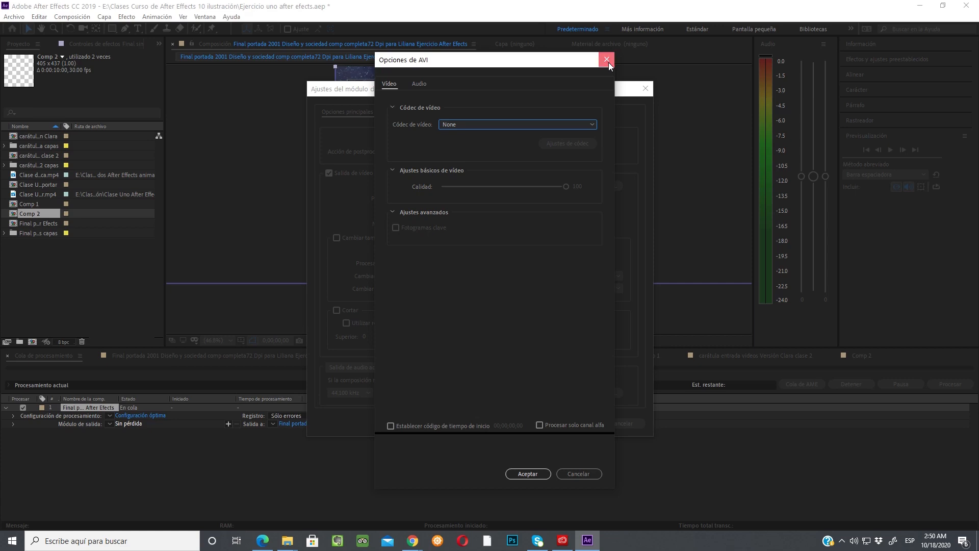
{"action": "left_click", "coordinate": [607, 59]}
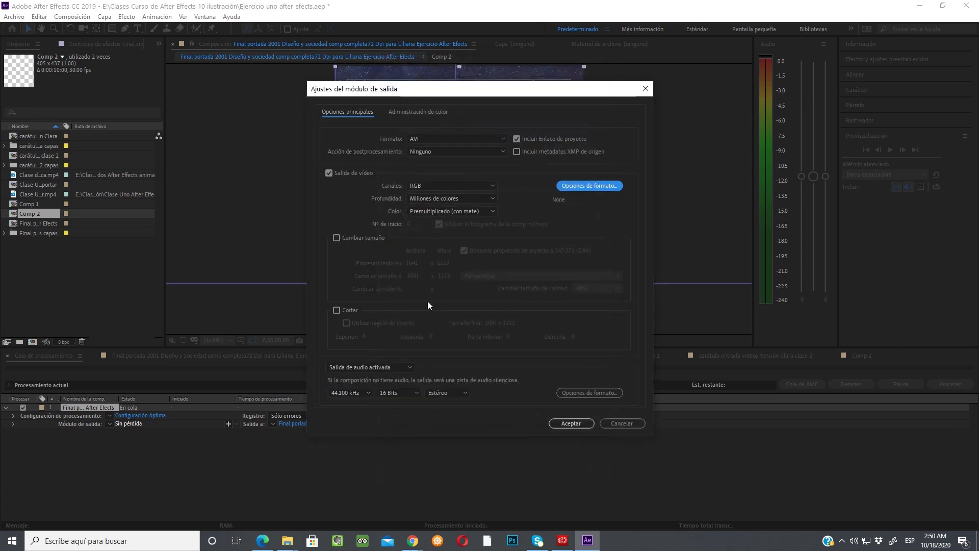
Step: Set the output module's format to QuickTime with the Apple ProRes 422 HQ video codec
{"action": "left_click", "coordinate": [503, 139]}
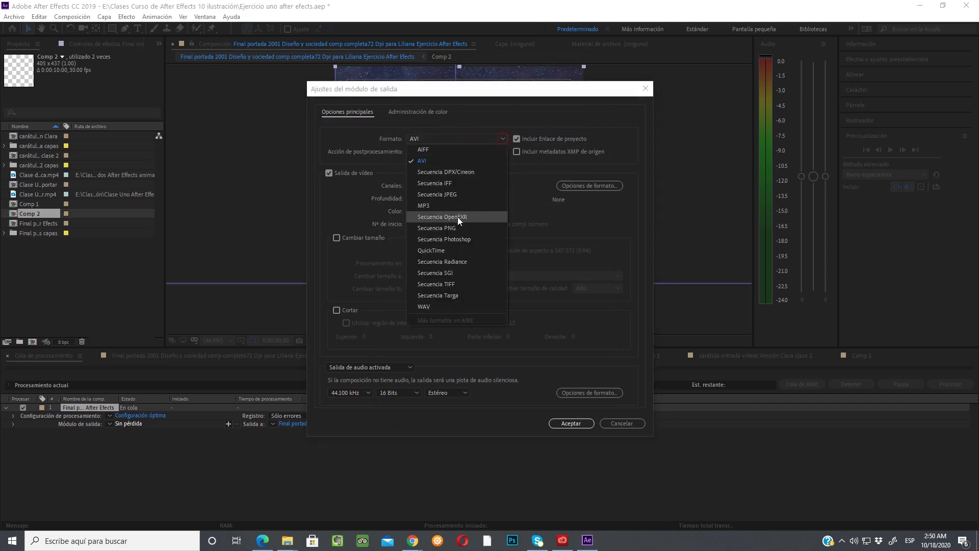
{"action": "left_click", "coordinate": [433, 250]}
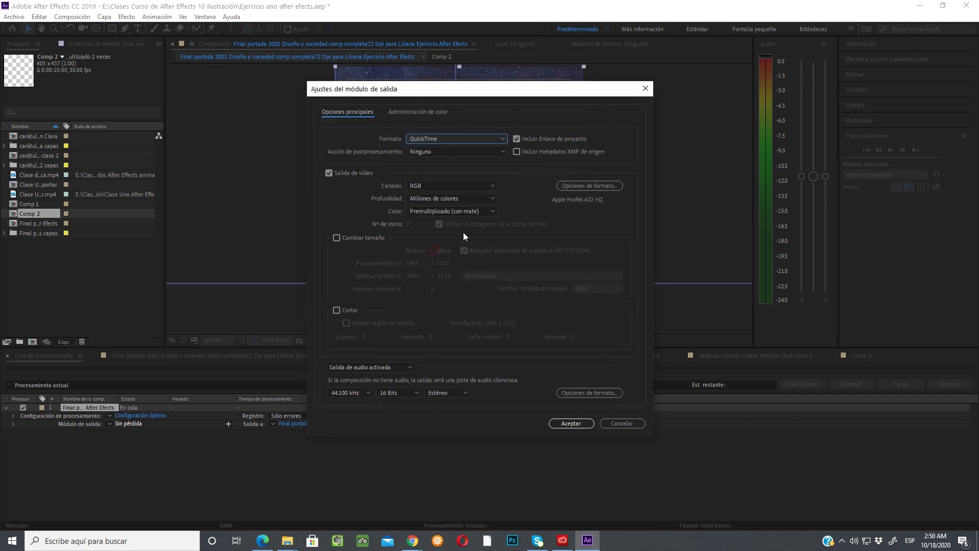
{"action": "left_click", "coordinate": [585, 186]}
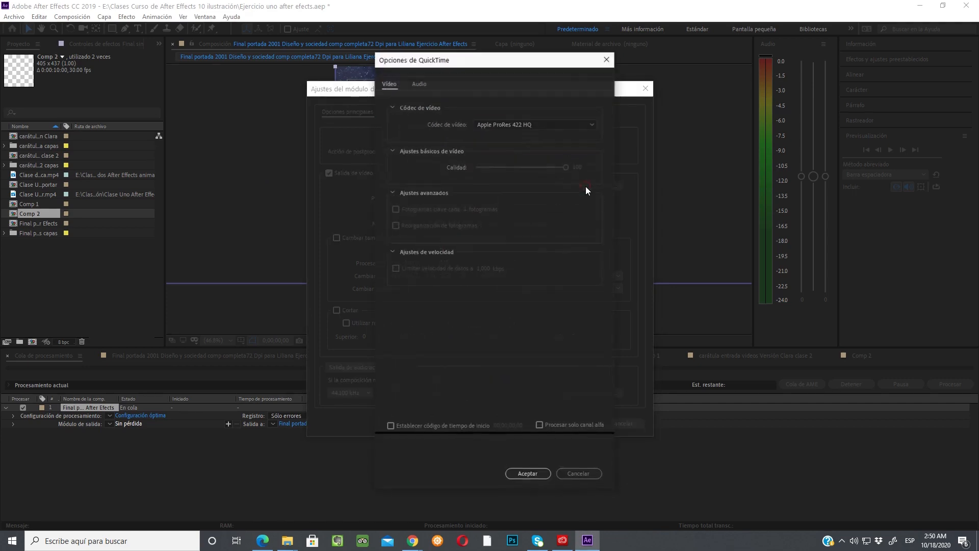
{"action": "left_click", "coordinate": [591, 124]}
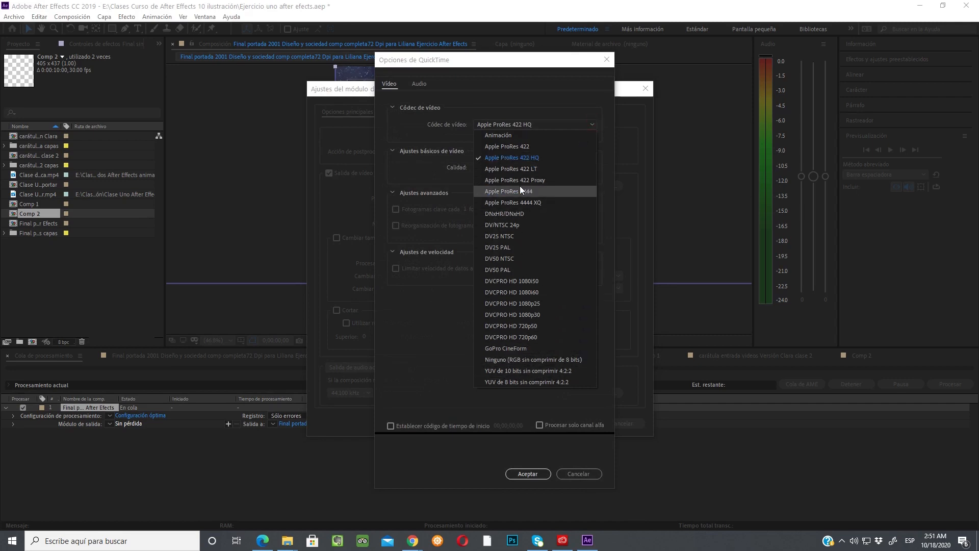
{"action": "left_click", "coordinate": [514, 160]}
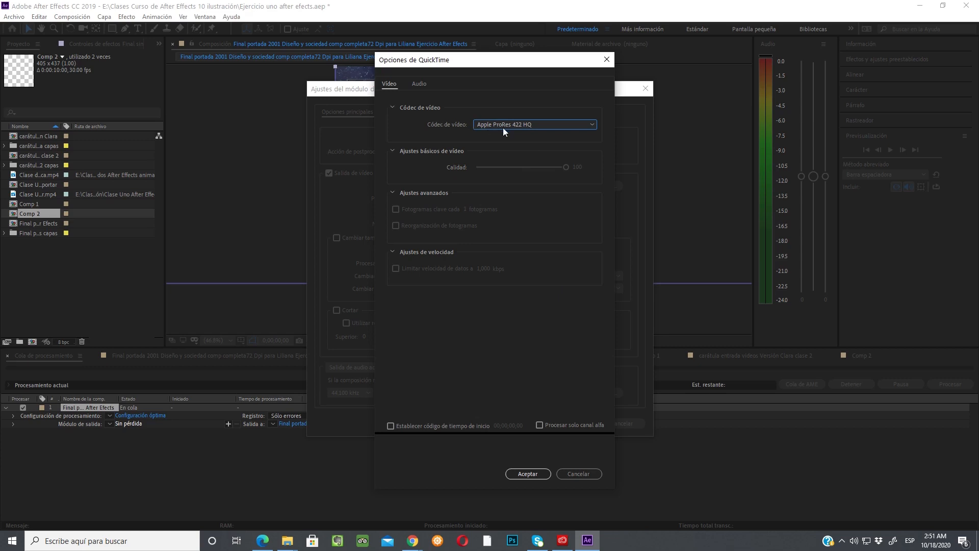
{"action": "left_click", "coordinate": [527, 474]}
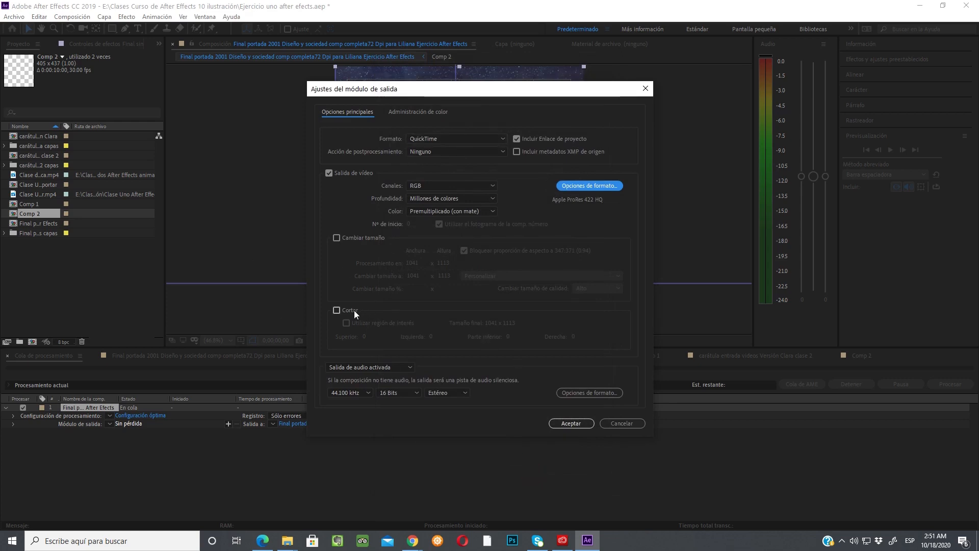
Step: Set the audio output to 48.000 kHz, keep 16 Bits and Estéreo, and accept the output module settings
{"action": "left_click", "coordinate": [369, 393]}
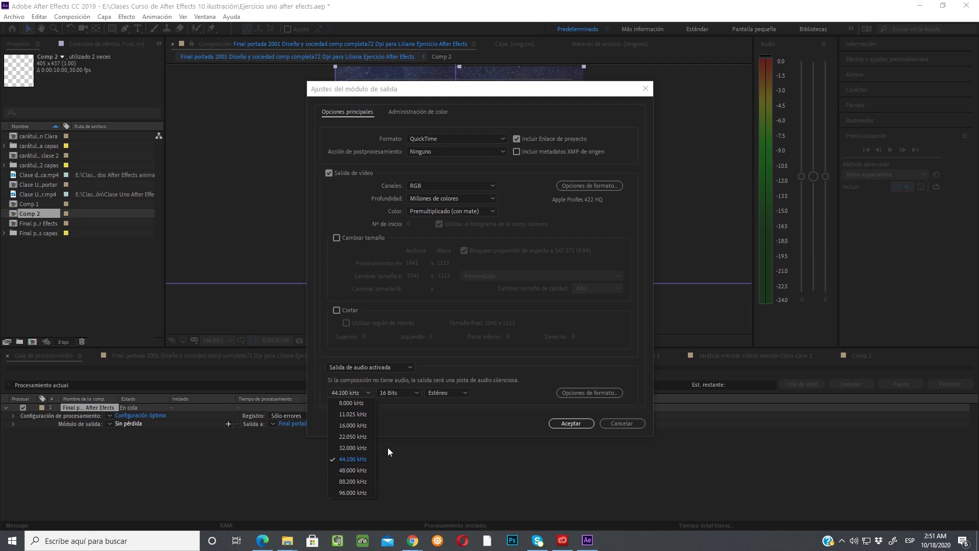
{"action": "left_click", "coordinate": [350, 469]}
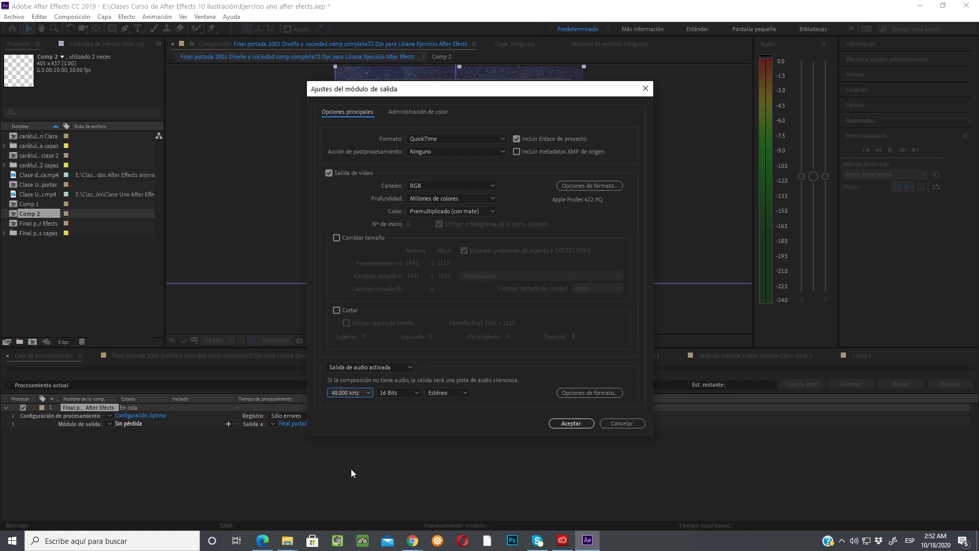
{"action": "left_click", "coordinate": [367, 394]}
{"action": "left_click", "coordinate": [368, 394]}
{"action": "left_click", "coordinate": [416, 393]}
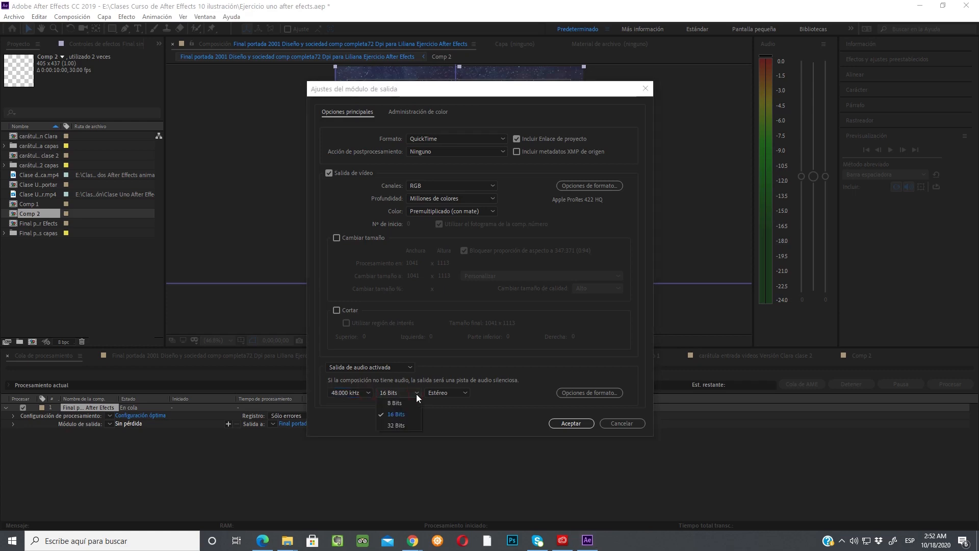
{"action": "left_click", "coordinate": [416, 394]}
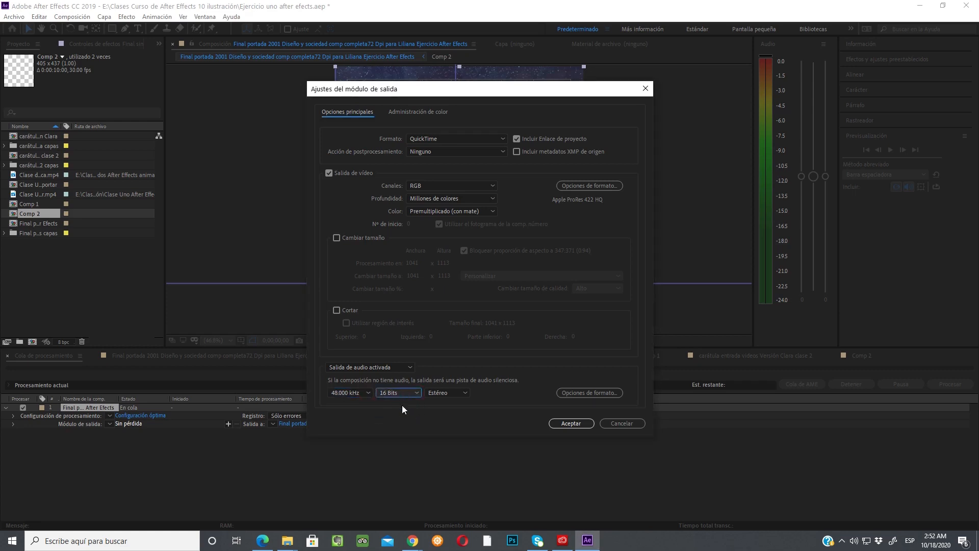
{"action": "left_click", "coordinate": [465, 394]}
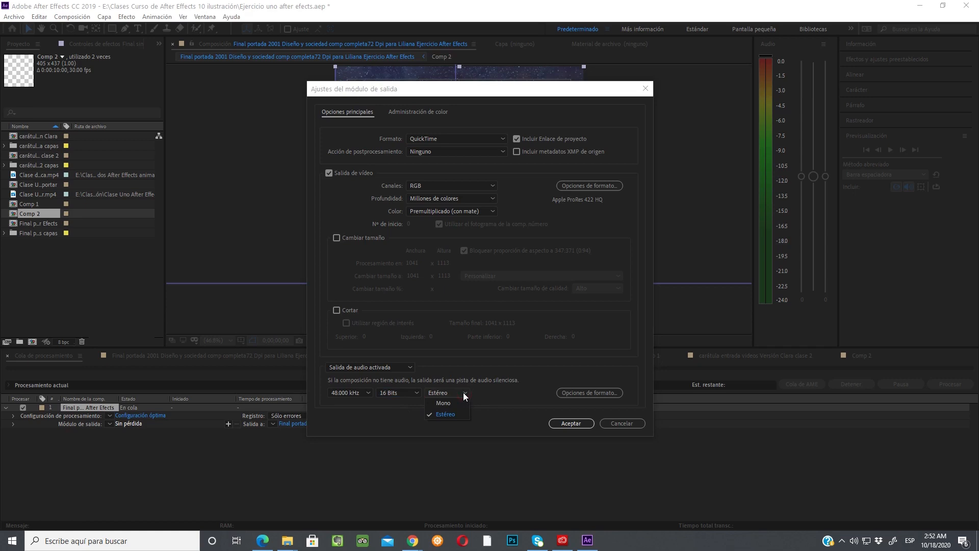
{"action": "left_click", "coordinate": [463, 393]}
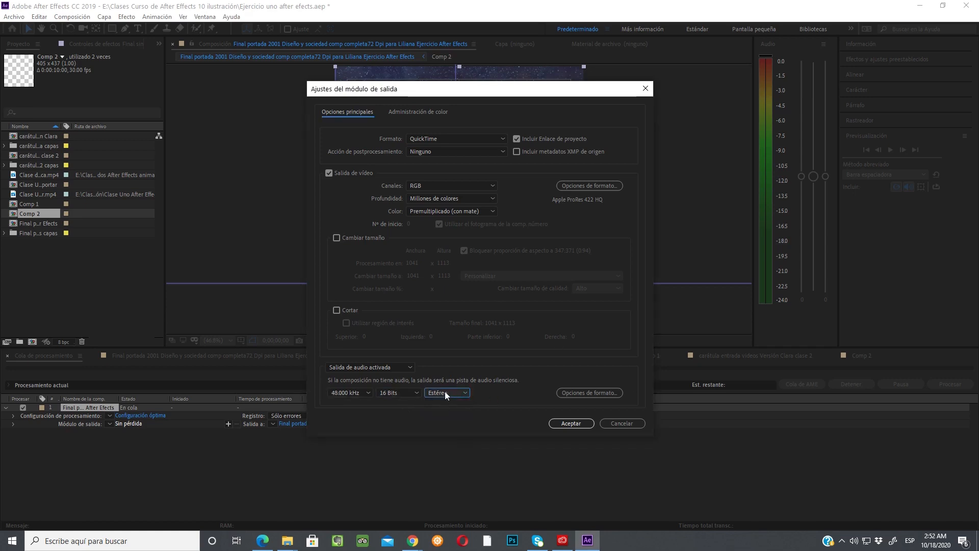
{"action": "left_click", "coordinate": [580, 425]}
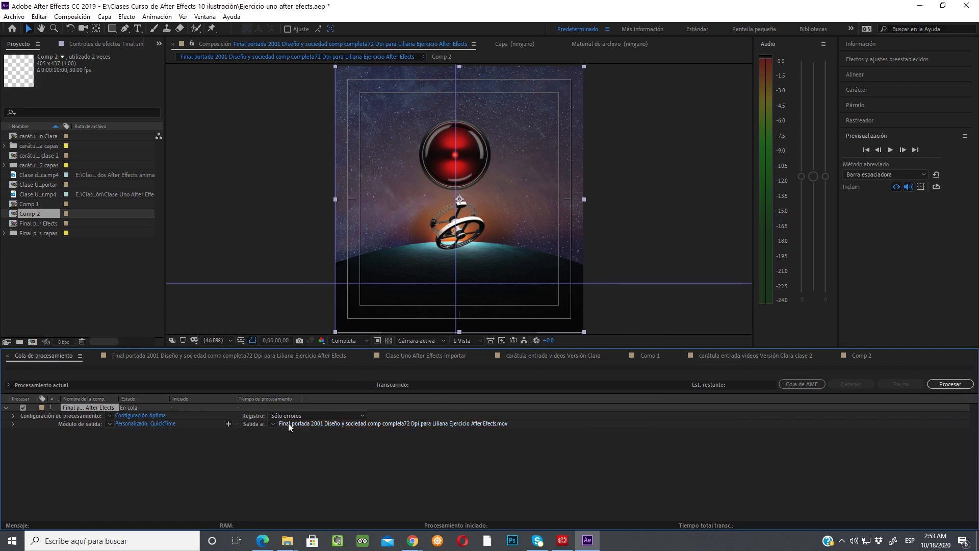
Step: Create a folder named "Render final animación 2001" on drive C: while choosing the movie's output location
{"action": "left_click", "coordinate": [342, 424]}
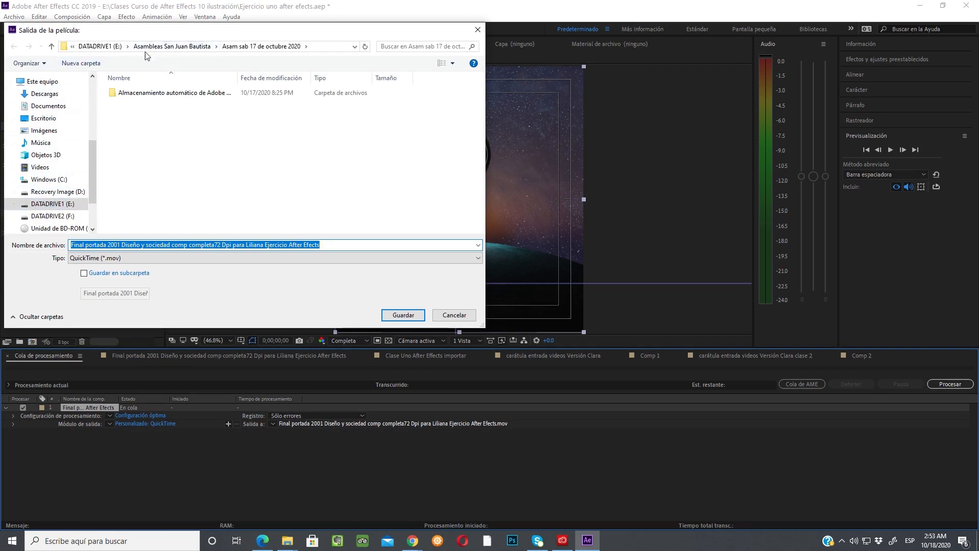
{"action": "left_click", "coordinate": [53, 180]}
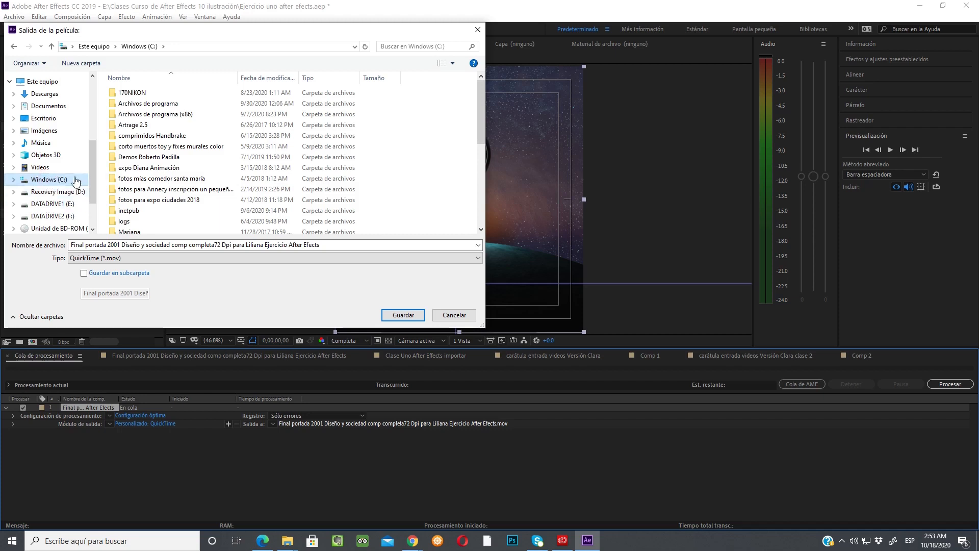
{"action": "left_click", "coordinate": [91, 64]}
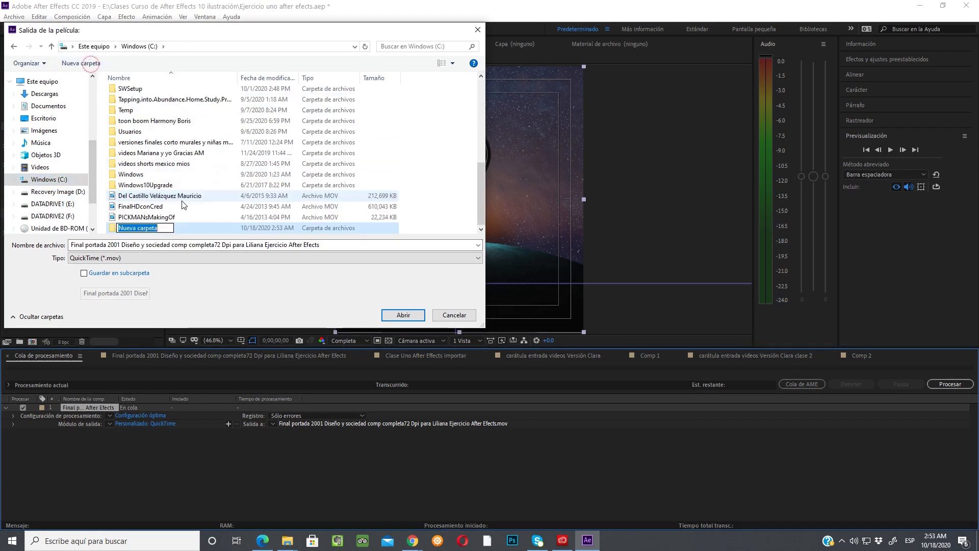
{"action": "type", "text": "R"}
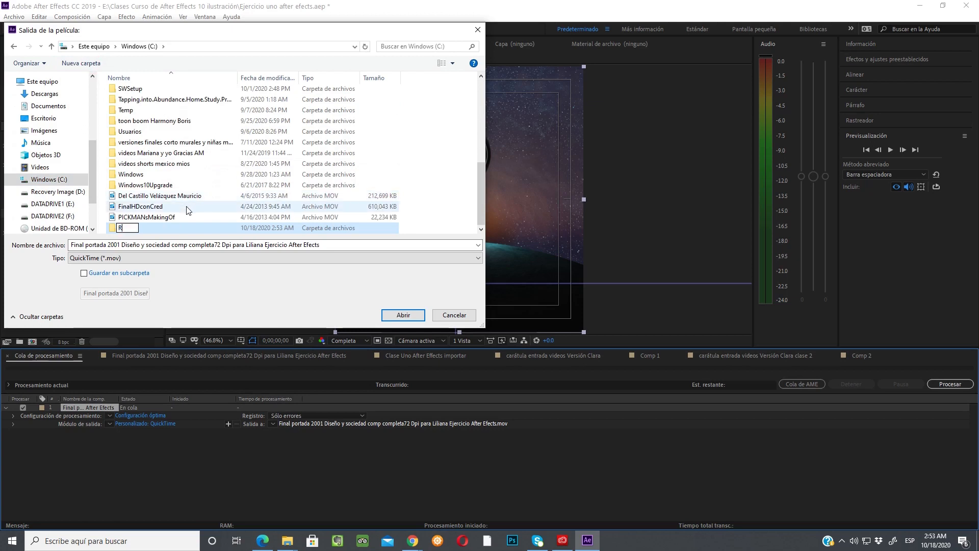
{"action": "type", "text": "ender final animación"}
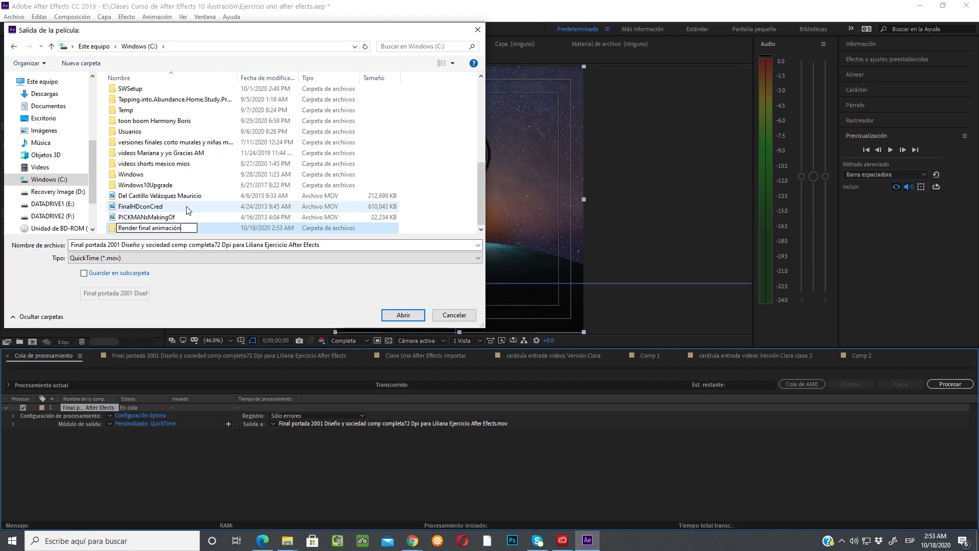
{"action": "type", "text": " 2001"}
{"action": "key", "text": "Return"}
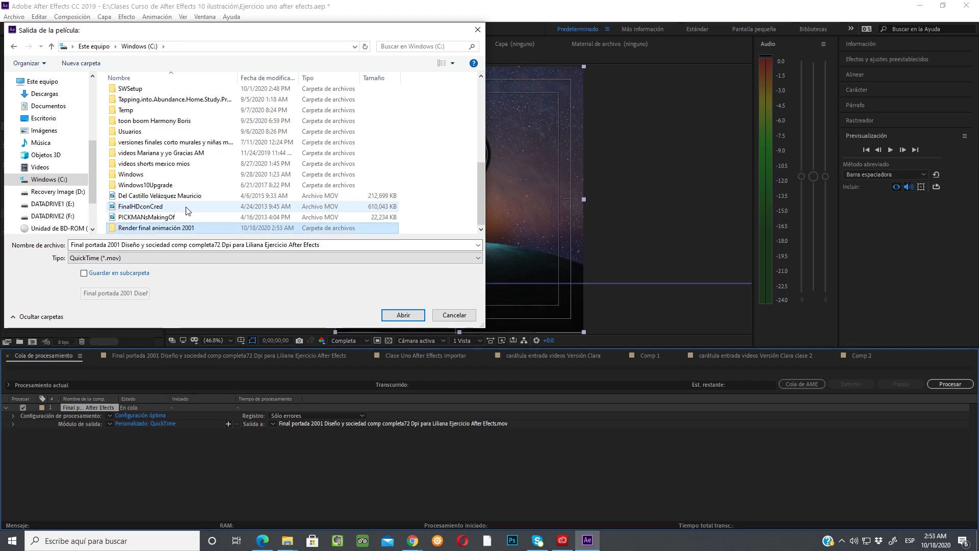
Step: Save the output movie into the "Render final animación 2001" folder and render the queued composition
{"action": "double_click", "coordinate": [148, 230]}
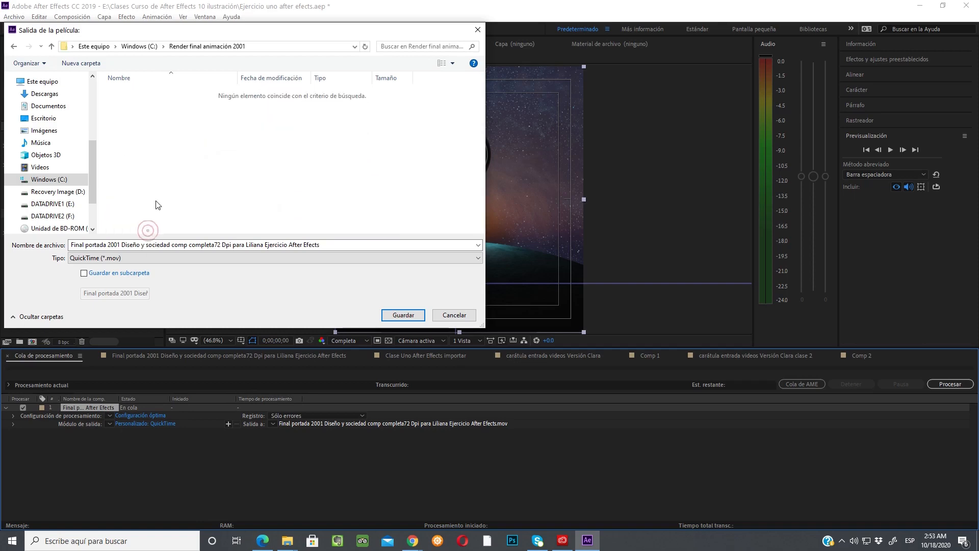
{"action": "left_click", "coordinate": [402, 315]}
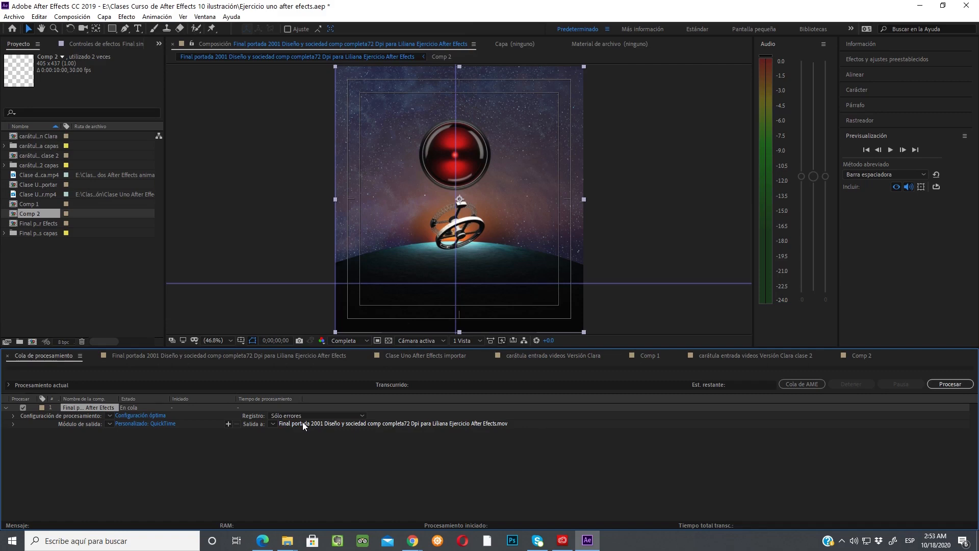
{"action": "left_click", "coordinate": [940, 386]}
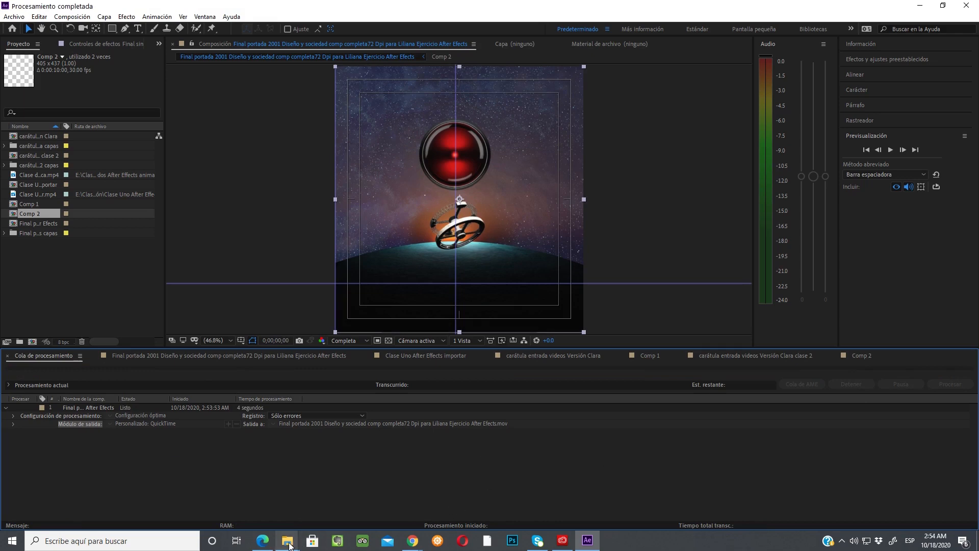
Step: Switch to File Explorer and open the "Render final animación 2001" folder on drive C:
{"action": "mouse_move", "coordinate": [288, 544]}
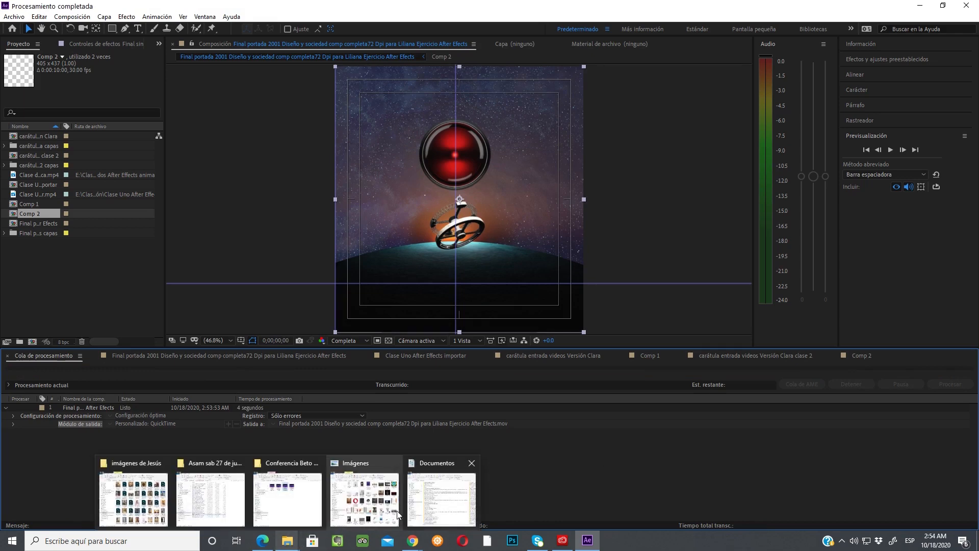
{"action": "left_click", "coordinate": [437, 493]}
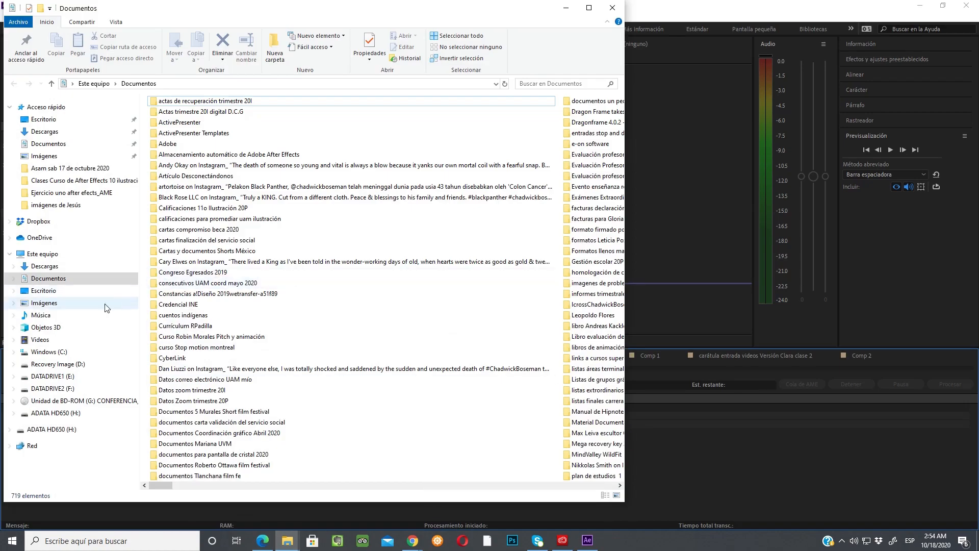
{"action": "left_click", "coordinate": [55, 353]}
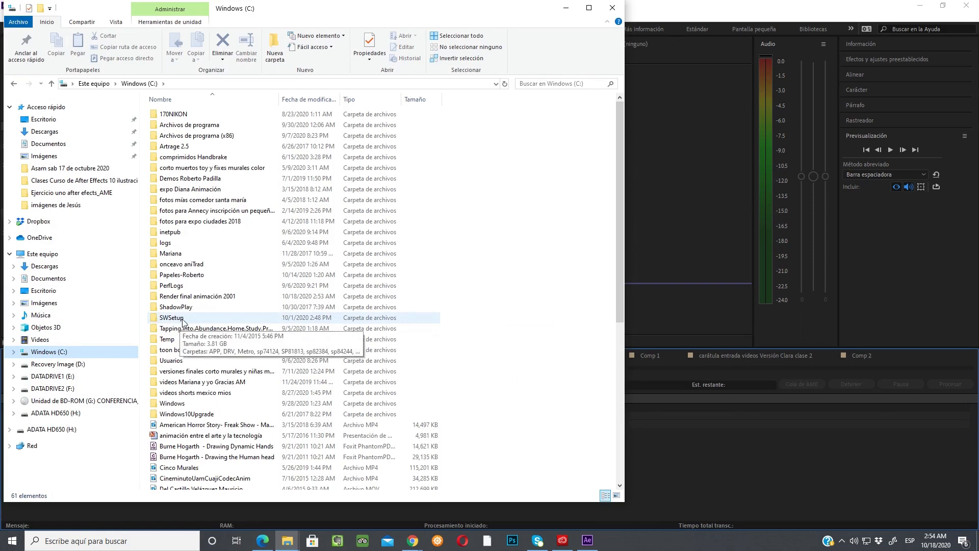
{"action": "double_click", "coordinate": [193, 298]}
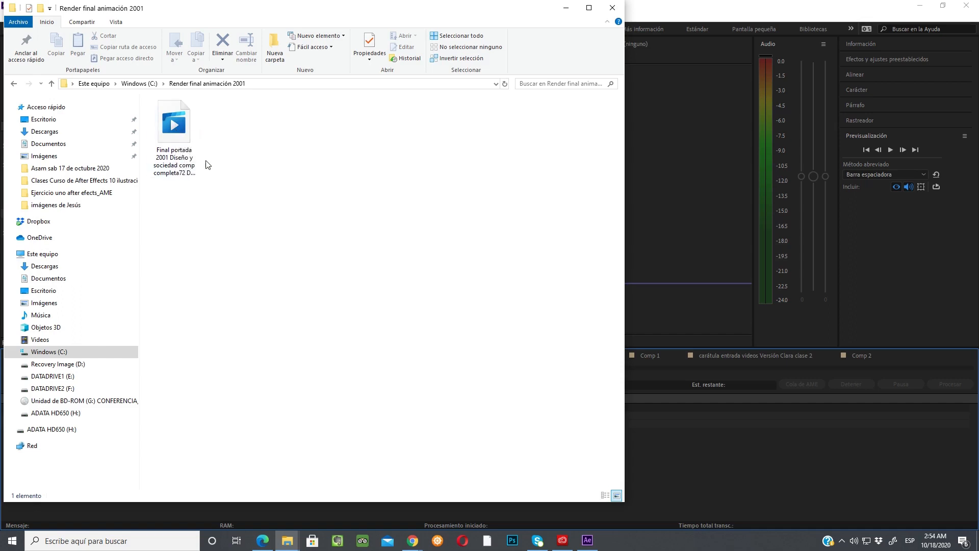
Step: Try to play the rendered video in the default player and close the player
{"action": "left_click", "coordinate": [178, 131]}
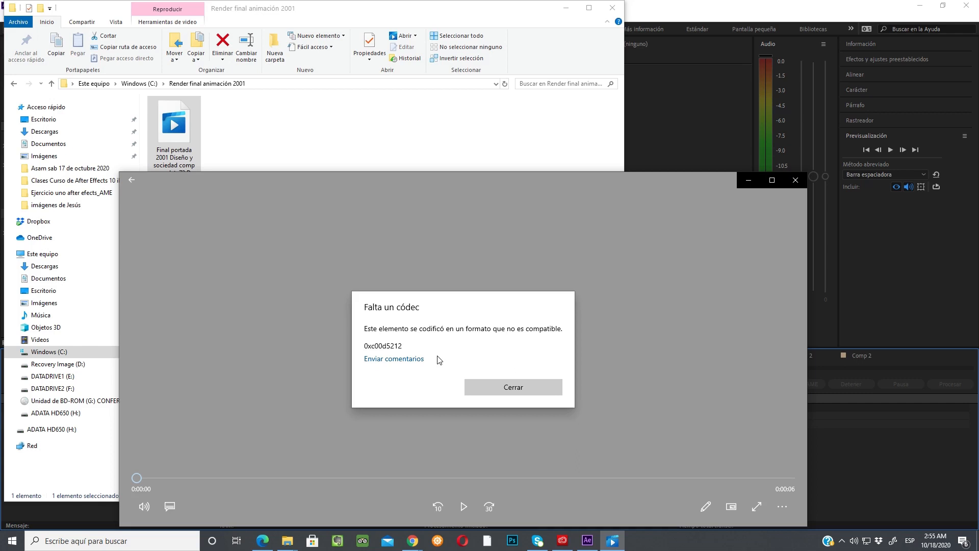
{"action": "left_click", "coordinate": [499, 388]}
{"action": "left_click", "coordinate": [796, 181]}
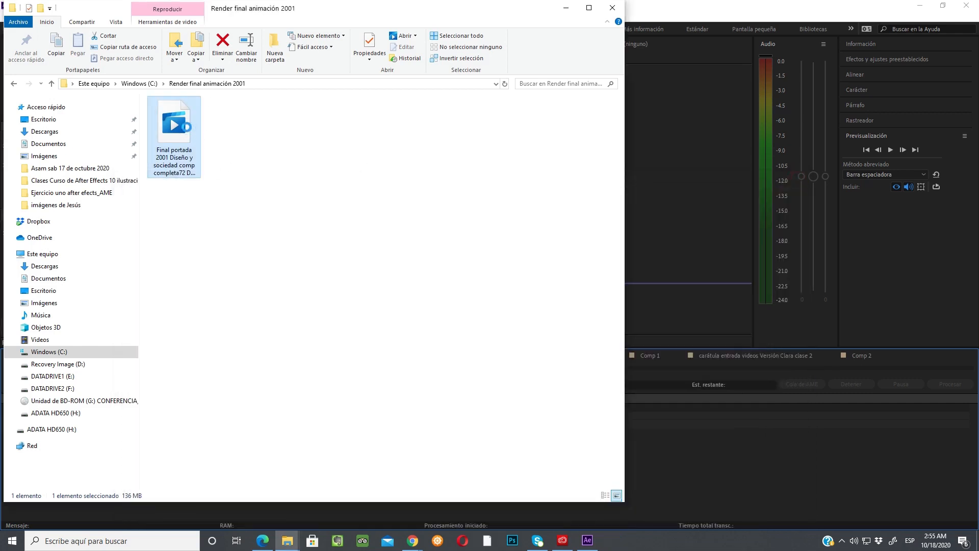
Step: Open the rendered video with QuickTime Player, play it through and close the player
{"action": "right_click", "coordinate": [181, 120]}
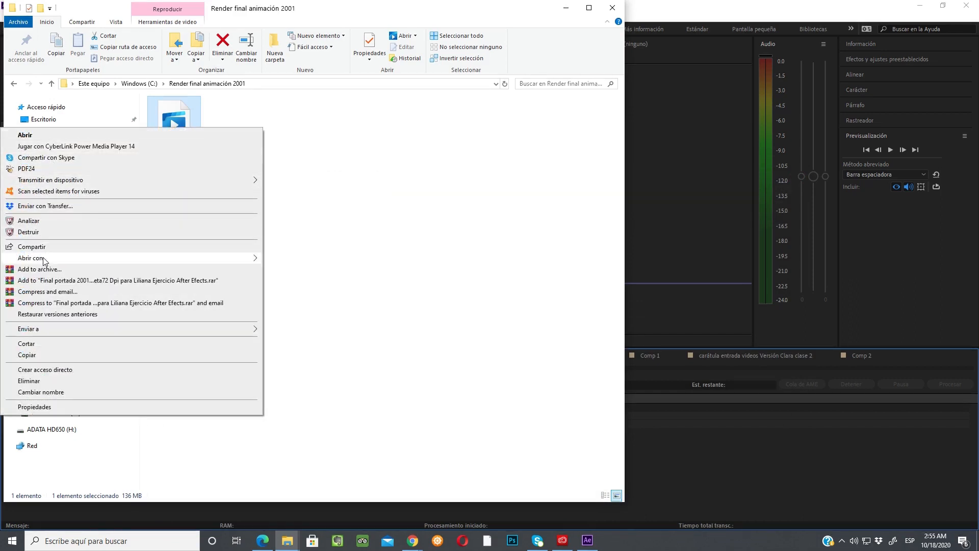
{"action": "mouse_move", "coordinate": [44, 261]}
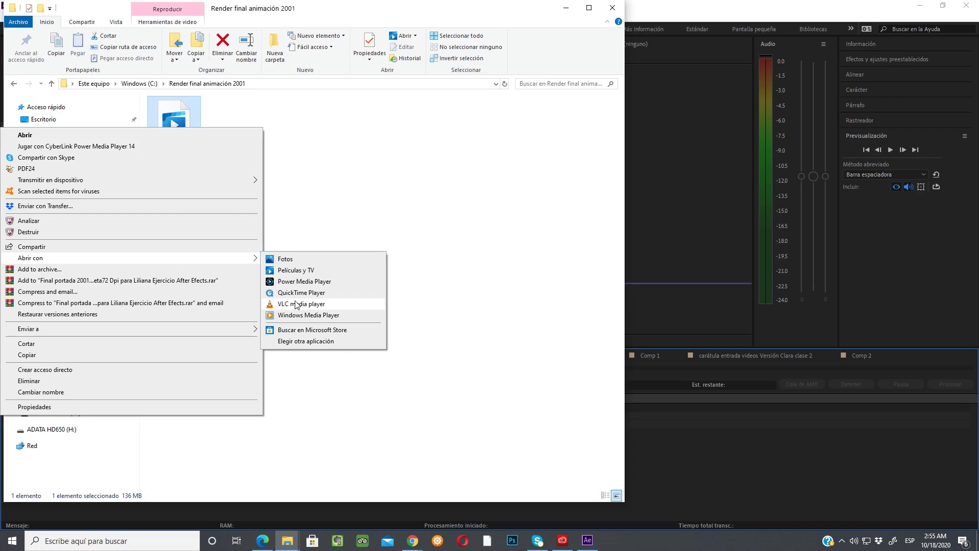
{"action": "left_click", "coordinate": [301, 292]}
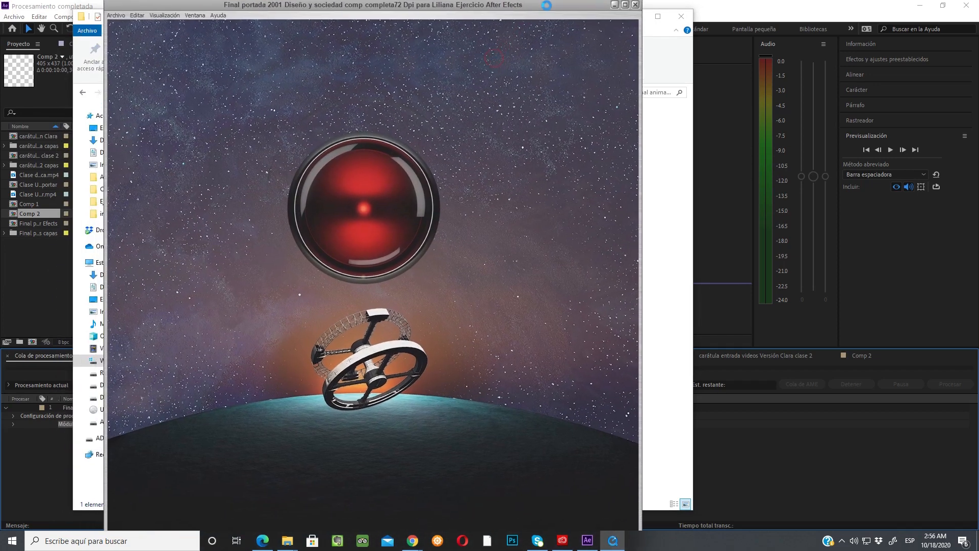
{"action": "left_click", "coordinate": [623, 11]}
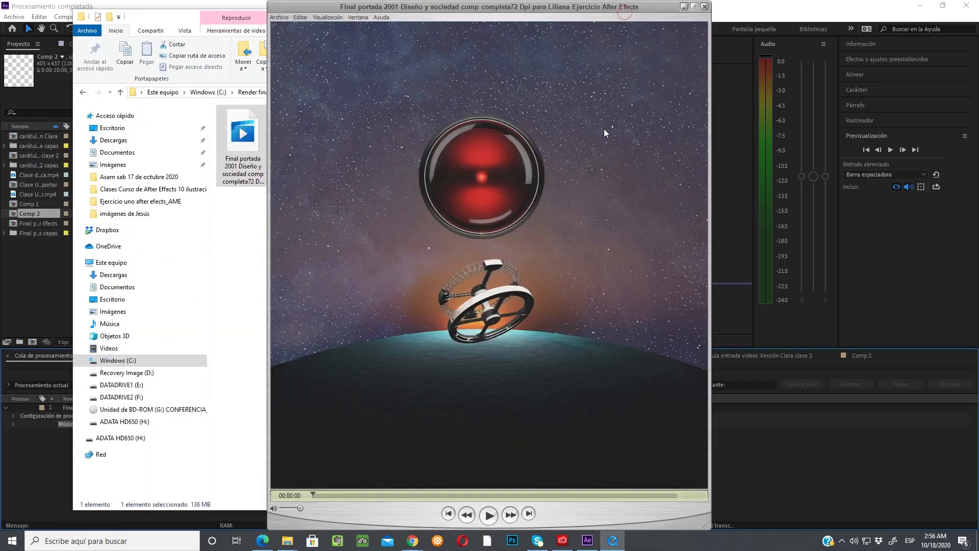
{"action": "left_click", "coordinate": [488, 514]}
{"action": "left_click", "coordinate": [488, 514]}
{"action": "left_click", "coordinate": [488, 514]}
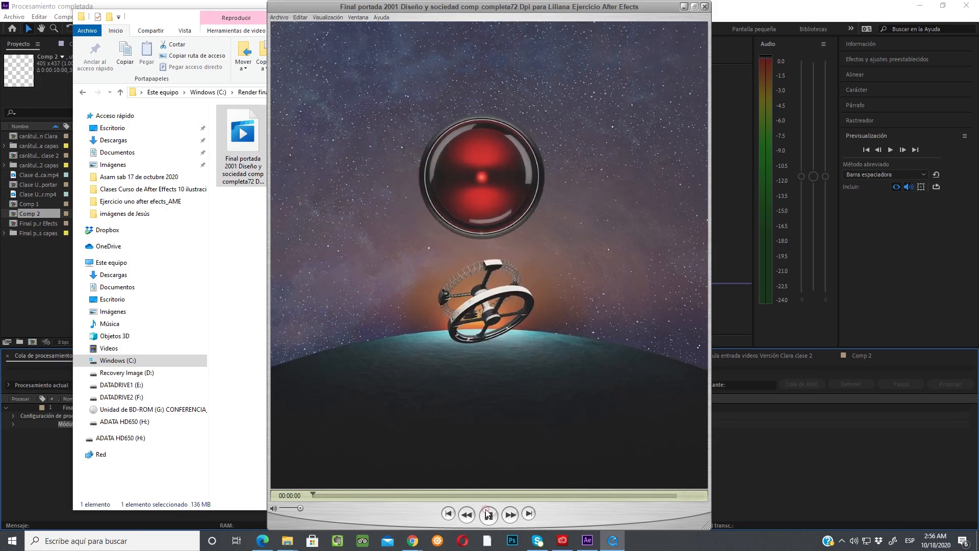
{"action": "left_click", "coordinate": [488, 513]}
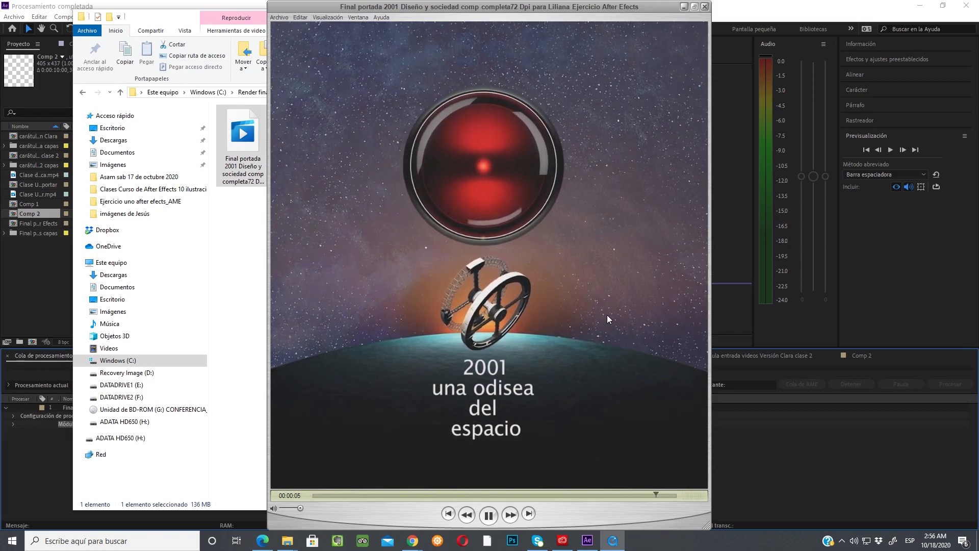
{"action": "left_click", "coordinate": [705, 6]}
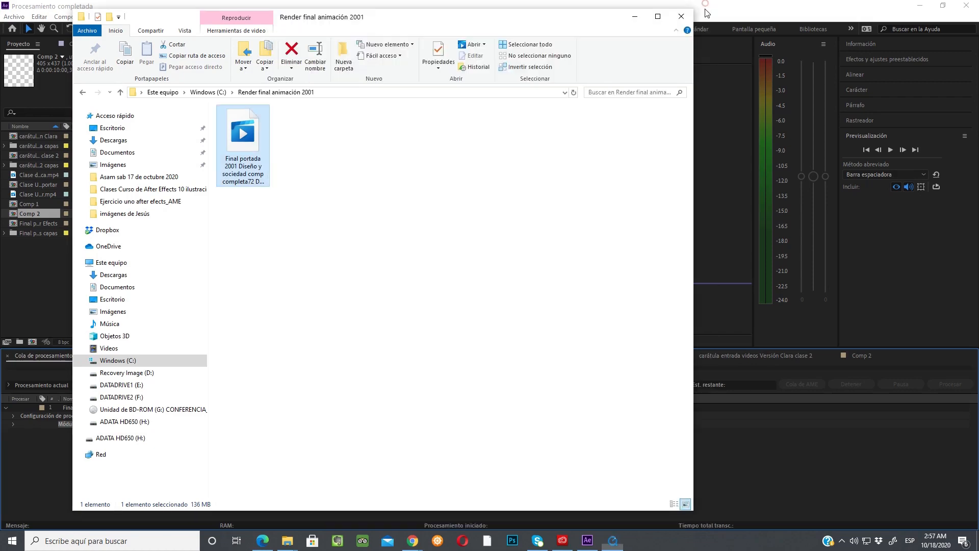
Step: Play the rendered QuickTime video in VLC media player, declining the update, then close the player and the folder window
{"action": "right_click", "coordinate": [249, 141]}
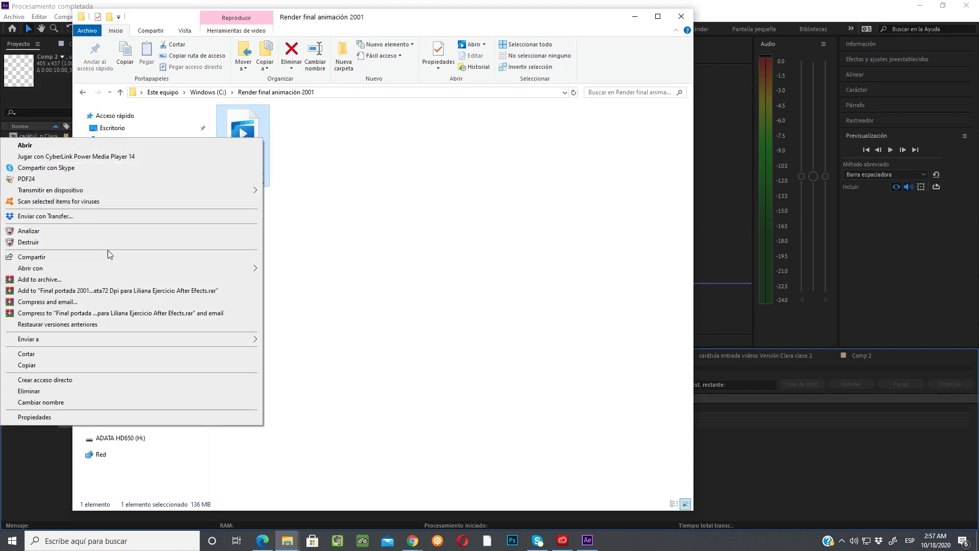
{"action": "mouse_move", "coordinate": [51, 269]}
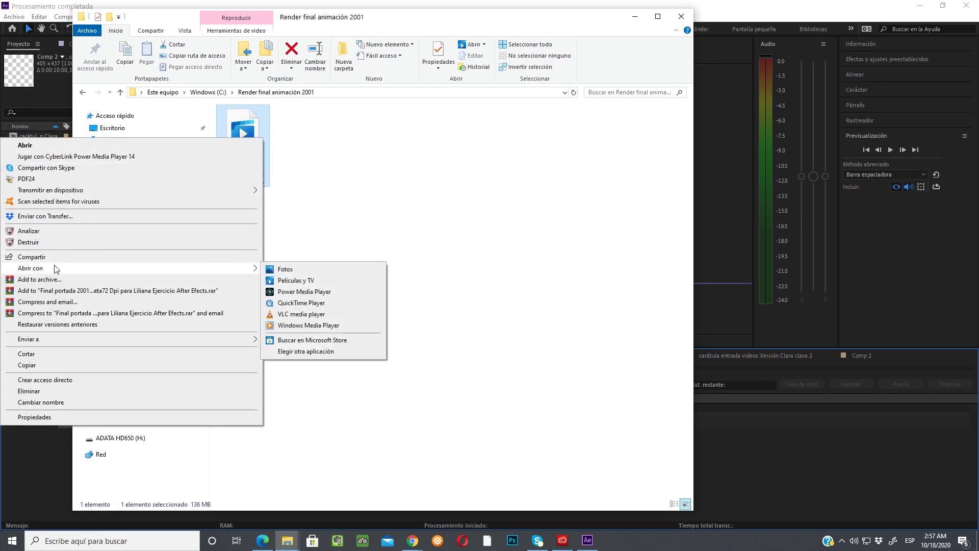
{"action": "left_click", "coordinate": [300, 314]}
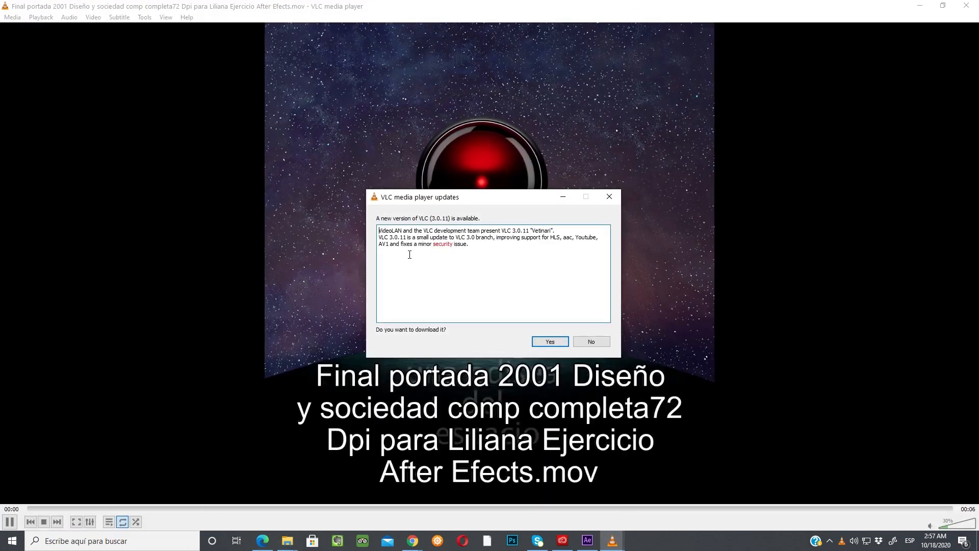
{"action": "left_click", "coordinate": [591, 341]}
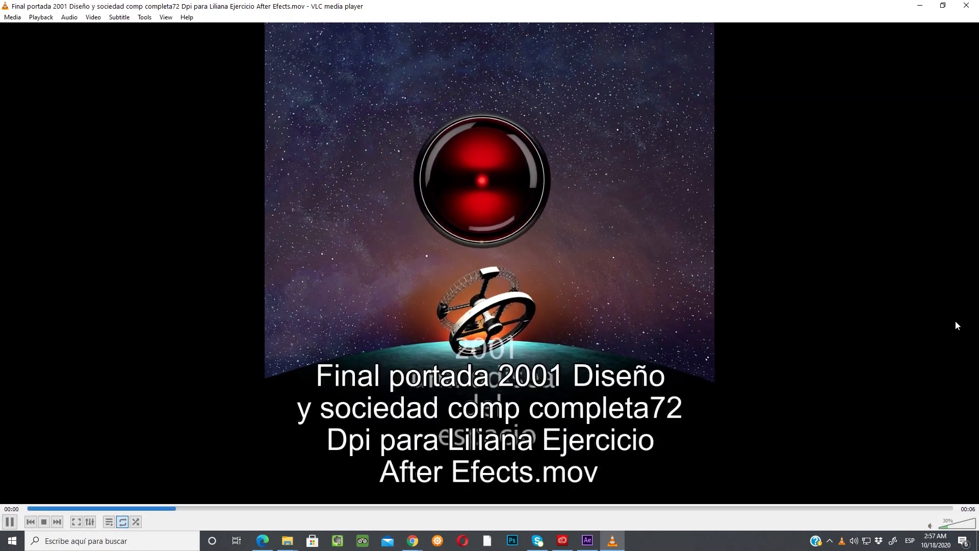
{"action": "left_click", "coordinate": [44, 521]}
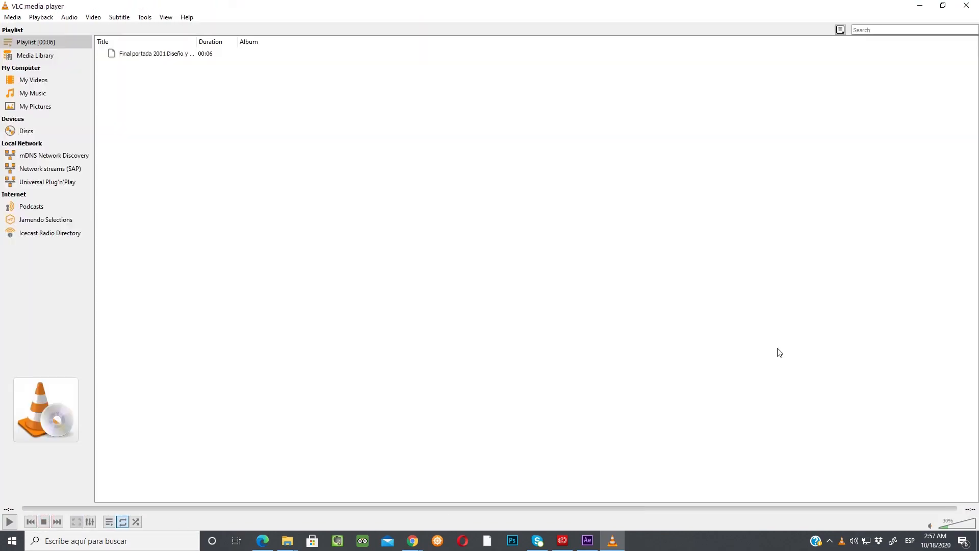
{"action": "left_click", "coordinate": [965, 6]}
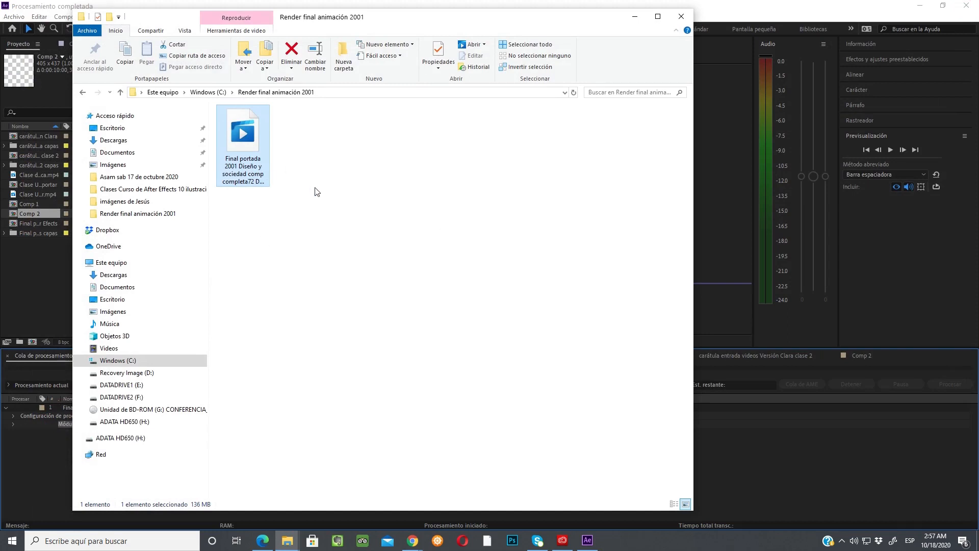
{"action": "left_click", "coordinate": [681, 16]}
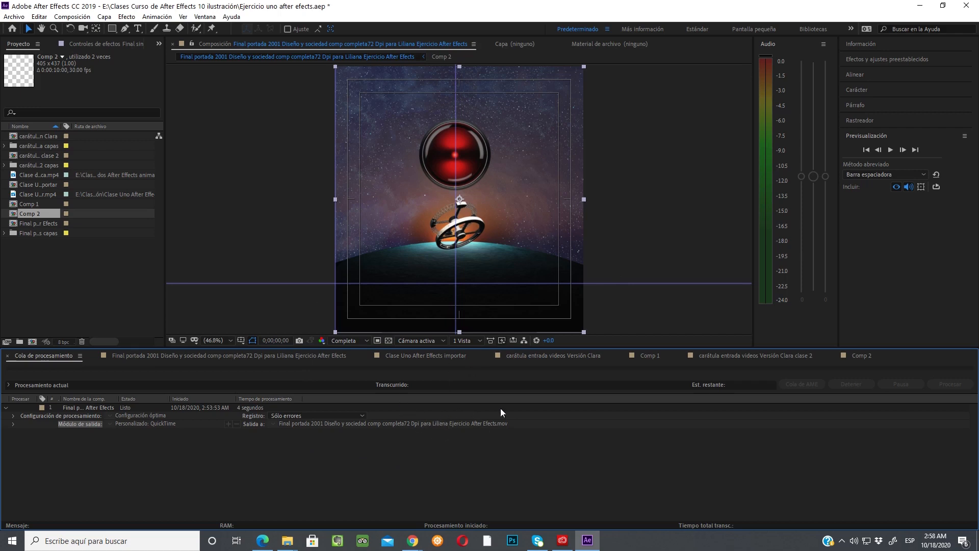
Step: Return to the "Final portada 2001" composition at its first frame and add it to the Adobe Media Encoder queue
{"action": "left_click", "coordinate": [645, 357]}
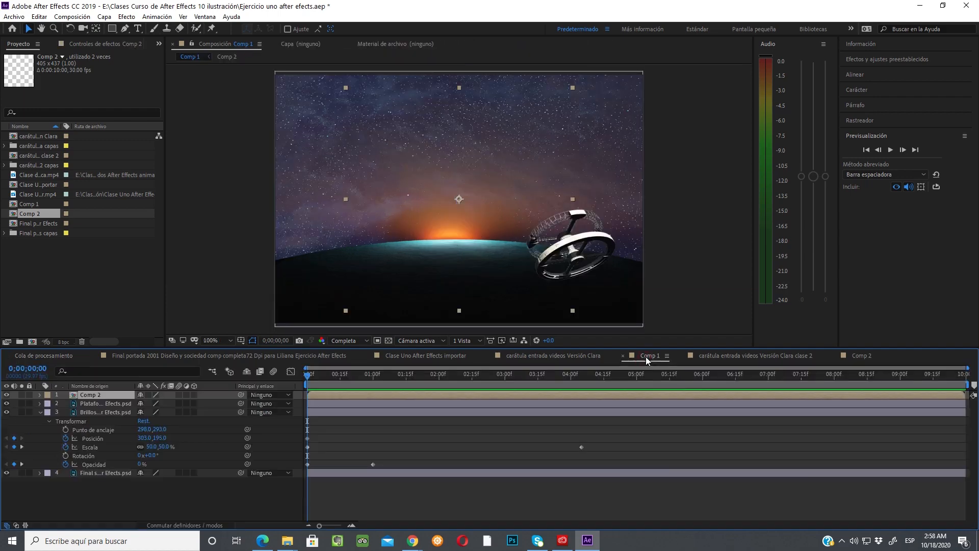
{"action": "left_click", "coordinate": [861, 357]}
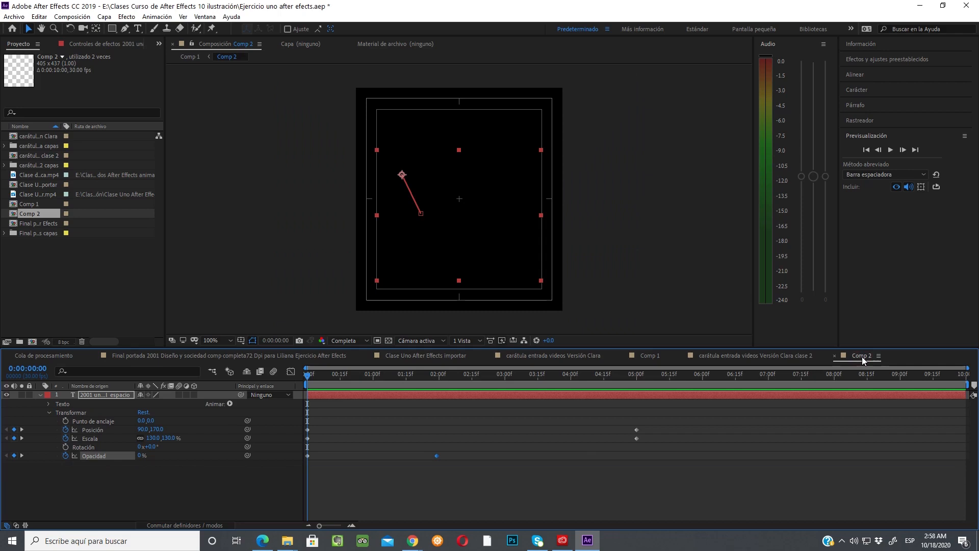
{"action": "left_click", "coordinate": [202, 357]}
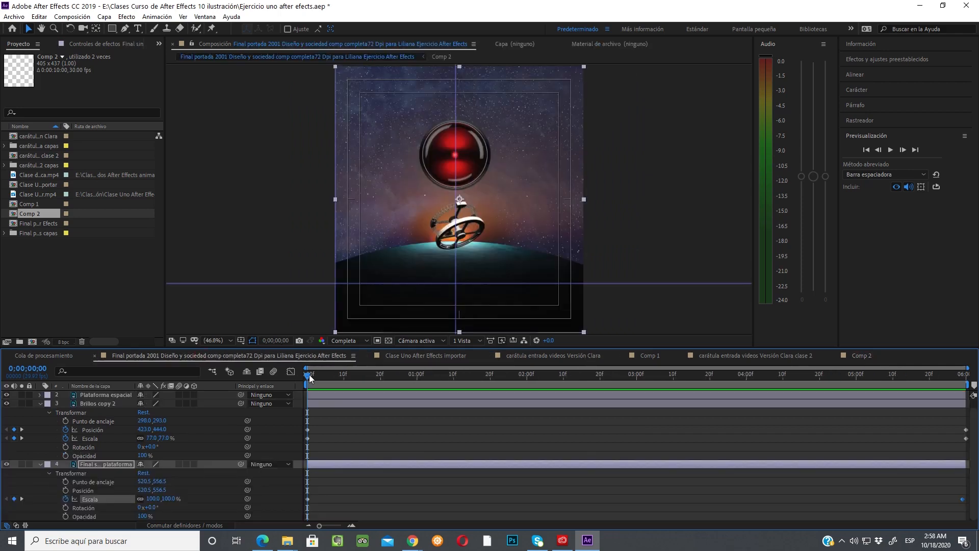
{"action": "mouse_move", "coordinate": [309, 374]}
{"action": "left_mouse_down"}
{"action": "mouse_move", "coordinate": [867, 383]}
{"action": "mouse_move", "coordinate": [305, 375]}
{"action": "left_mouse_up"}
{"action": "left_click", "coordinate": [85, 19]}
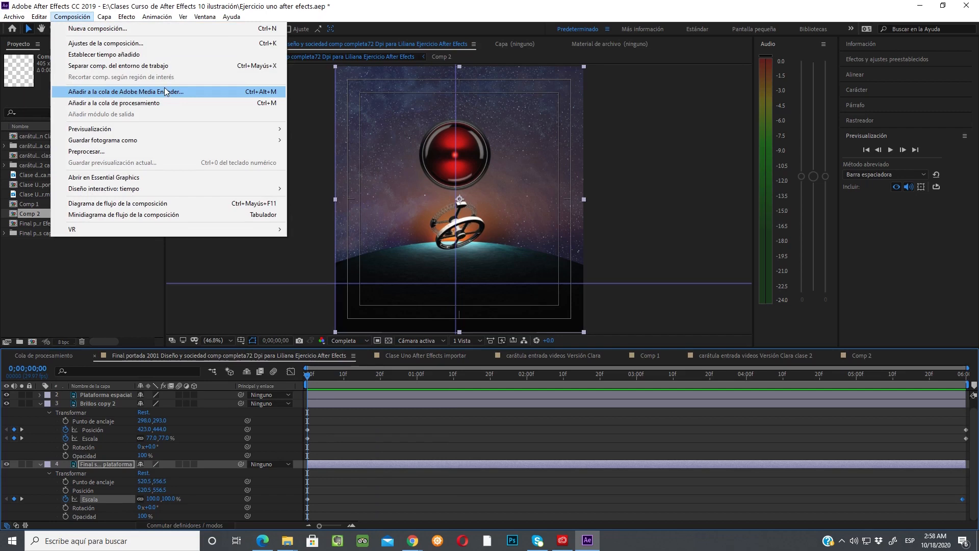
{"action": "left_click", "coordinate": [108, 90]}
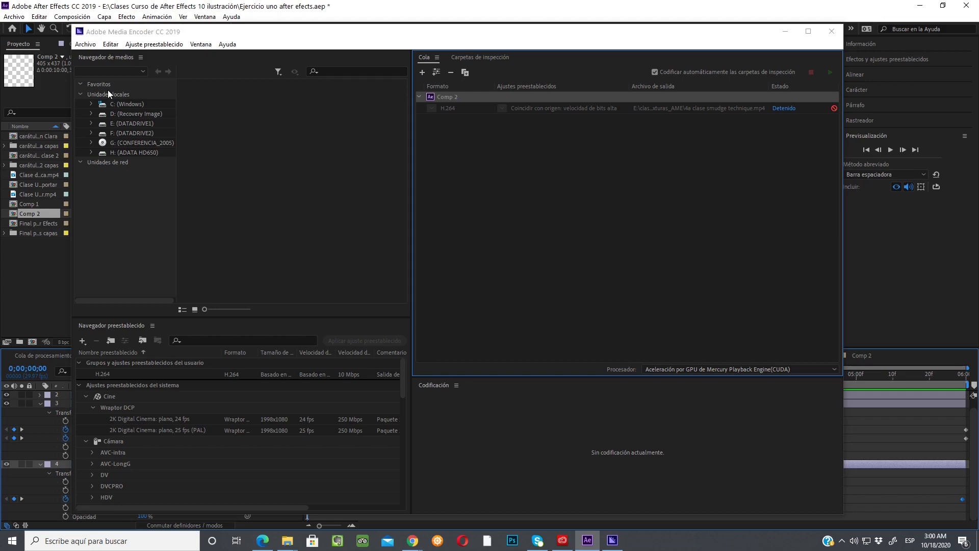
{"action": "left_click_drag", "start_coordinate": [501, 37], "coordinate": [472, 30]}
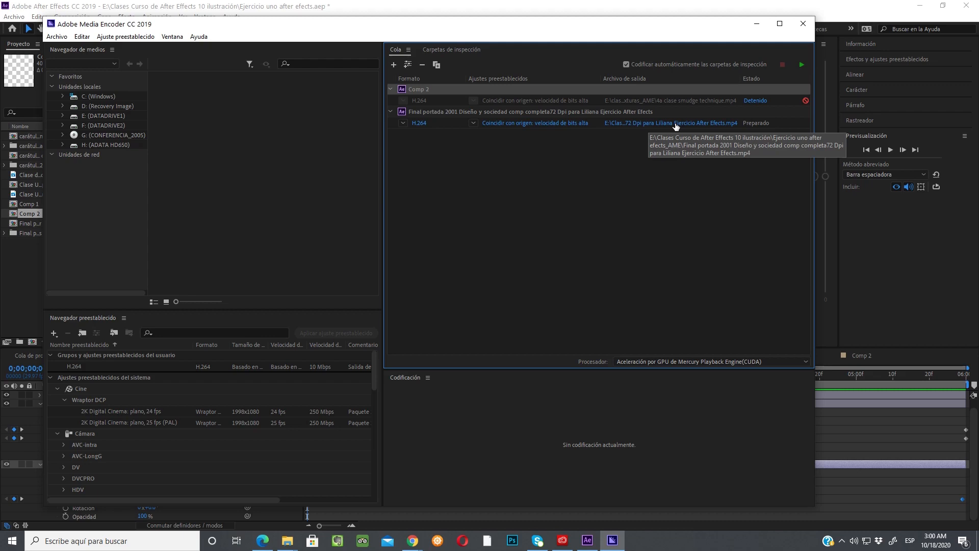
Step: Review the output formats offered for the queued "Final portada 2001" composition, leaving H.264 selected
{"action": "left_click", "coordinate": [402, 123]}
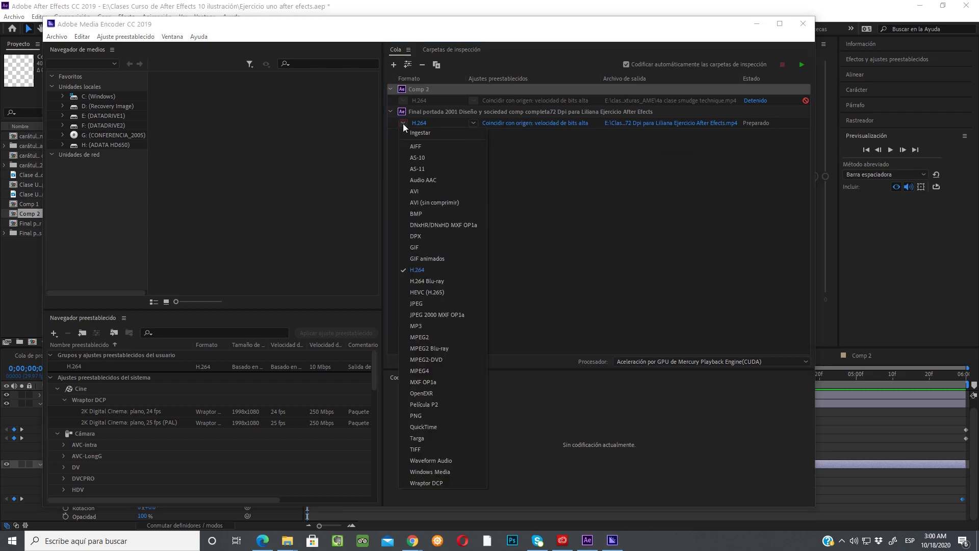
{"action": "left_click", "coordinate": [403, 123]}
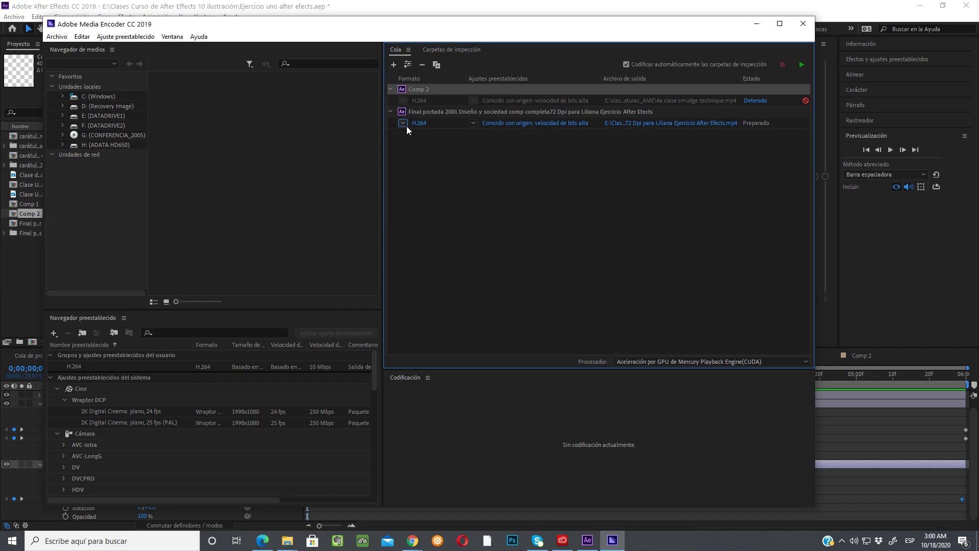
{"action": "left_click", "coordinate": [403, 123]}
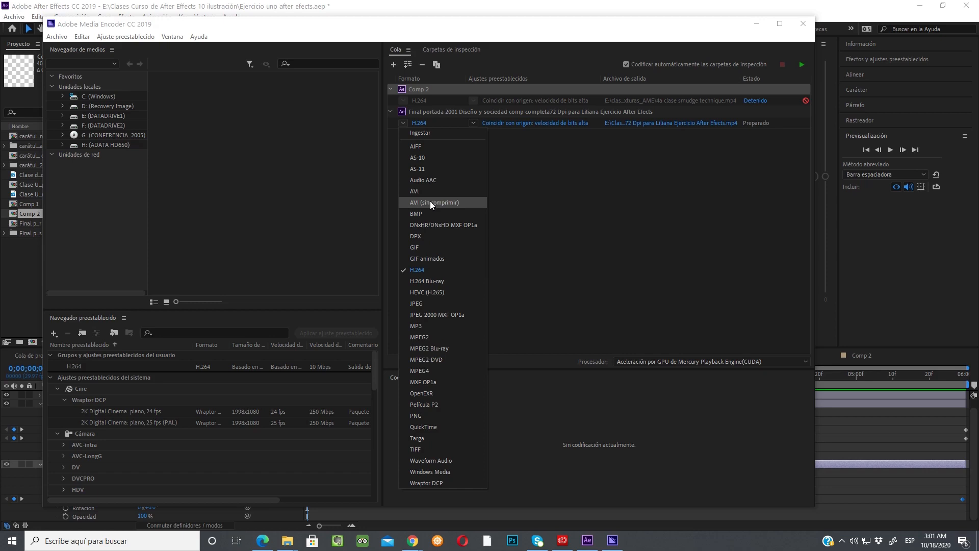
{"action": "left_click", "coordinate": [428, 123]}
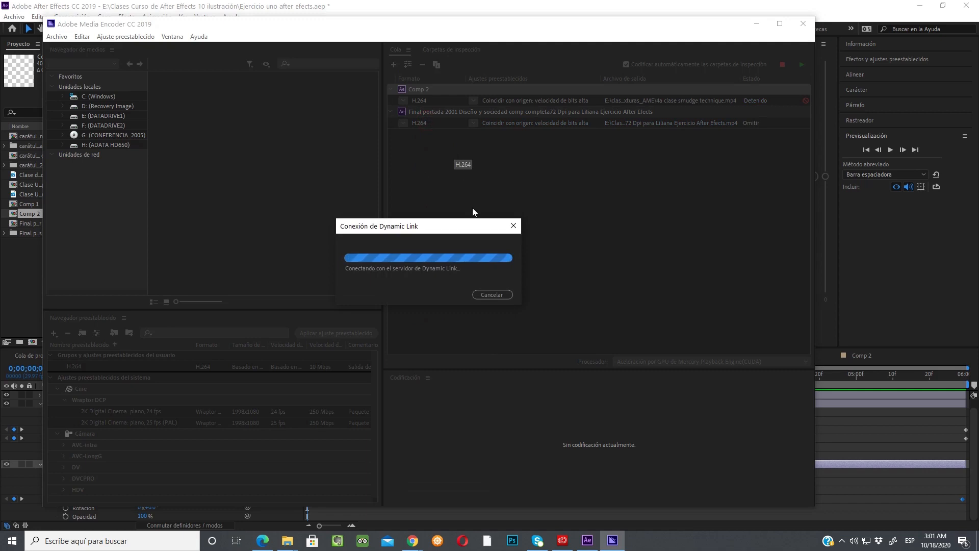
{"action": "left_click", "coordinate": [491, 294]}
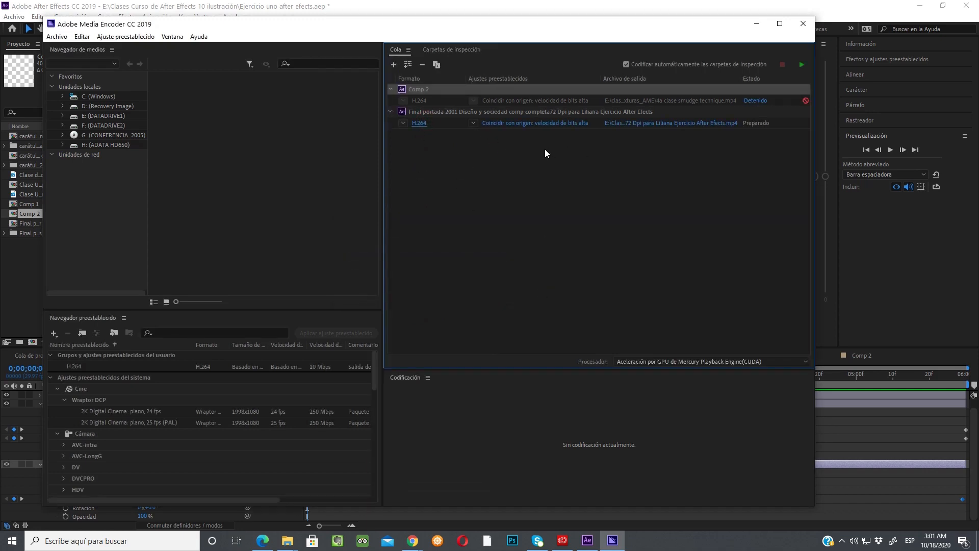
Step: Set the output to "Render final animación 2001" on drive C:, append "Media Encoder h264" to the file name, and start encoding
{"action": "left_click", "coordinate": [656, 123]}
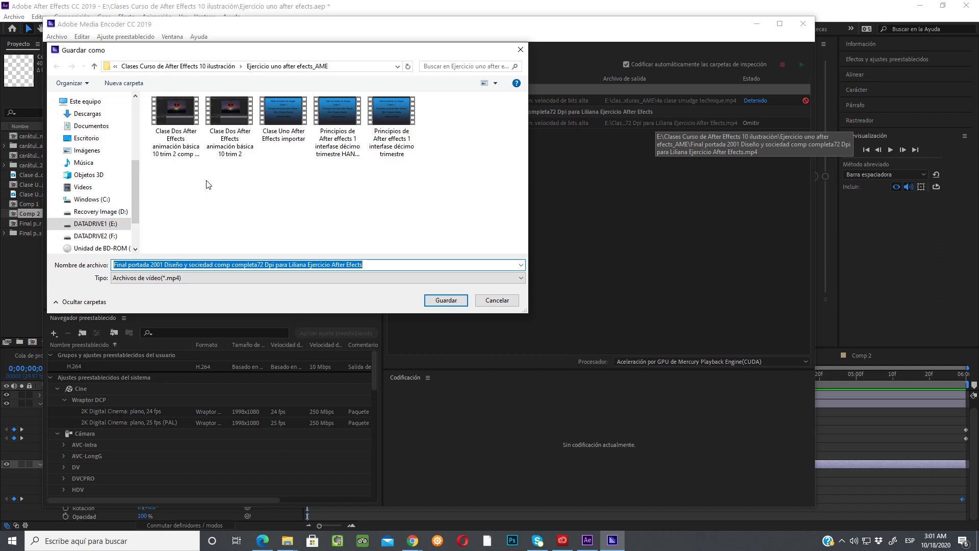
{"action": "left_click", "coordinate": [86, 200]}
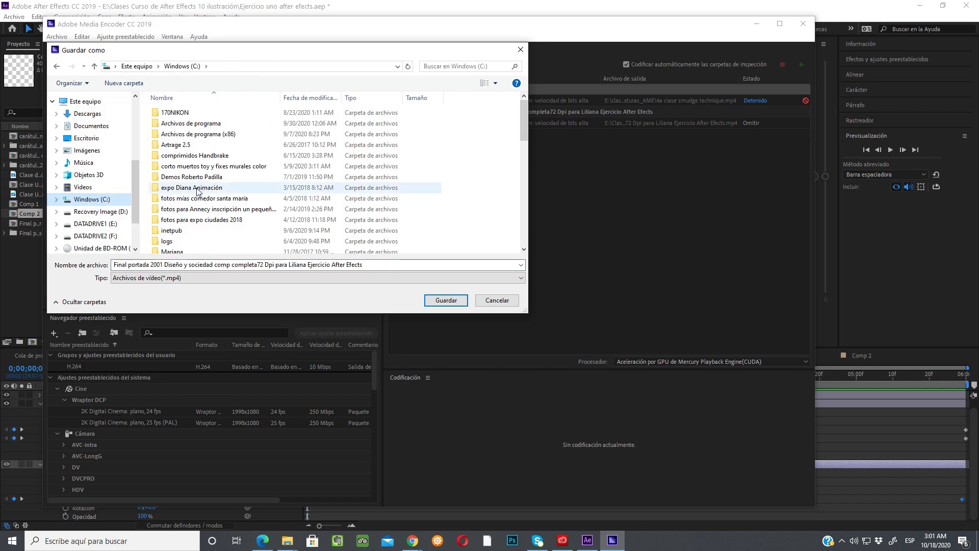
{"action": "scroll", "coordinate": [222, 183], "scroll_direction": "down", "scroll_amount": 2}
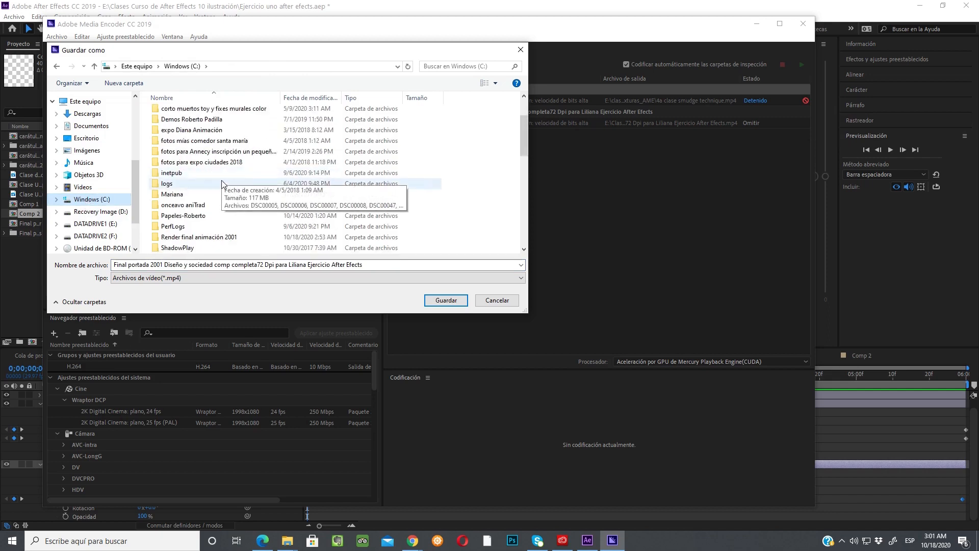
{"action": "left_click", "coordinate": [196, 237]}
{"action": "double_click", "coordinate": [195, 238]}
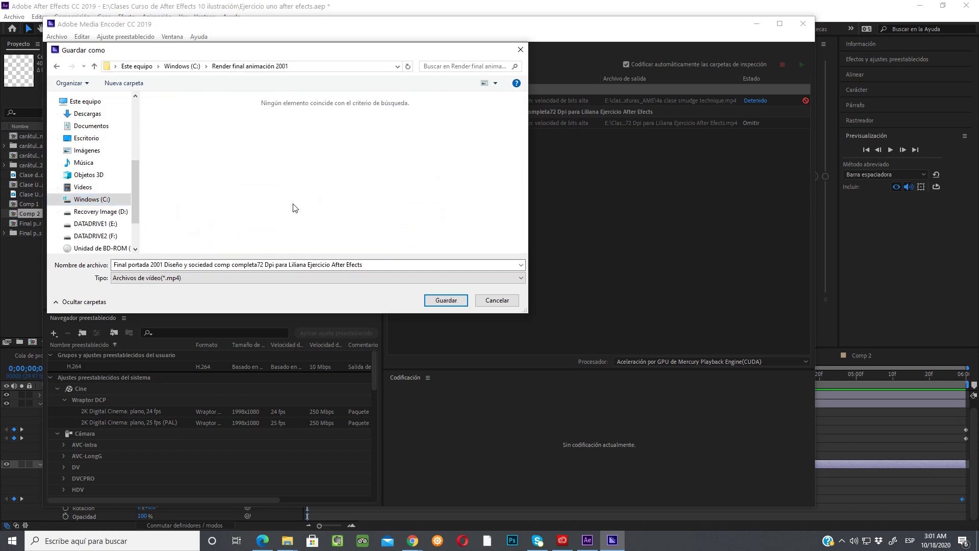
{"action": "left_click", "coordinate": [368, 265]}
{"action": "left_click", "coordinate": [368, 265]}
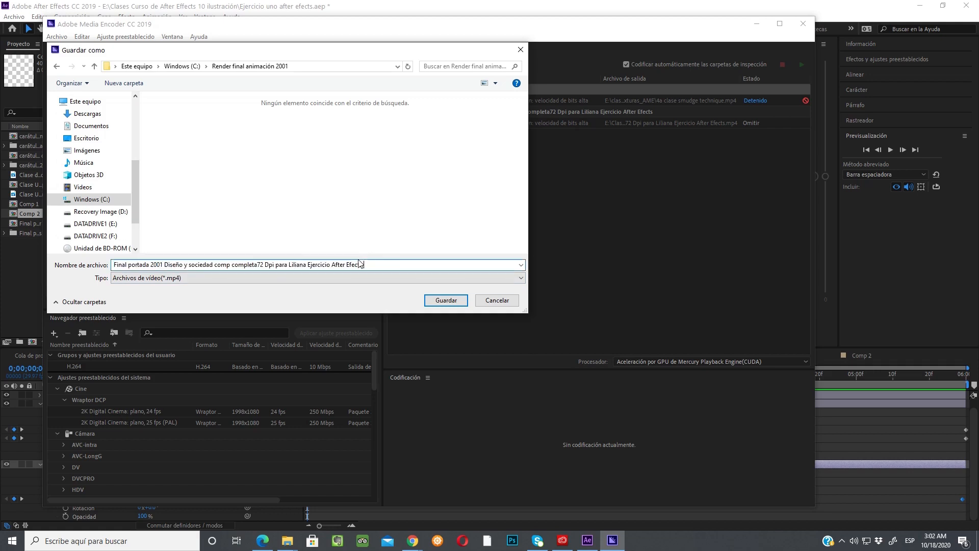
{"action": "type", "text": "Media Encoder h264"}
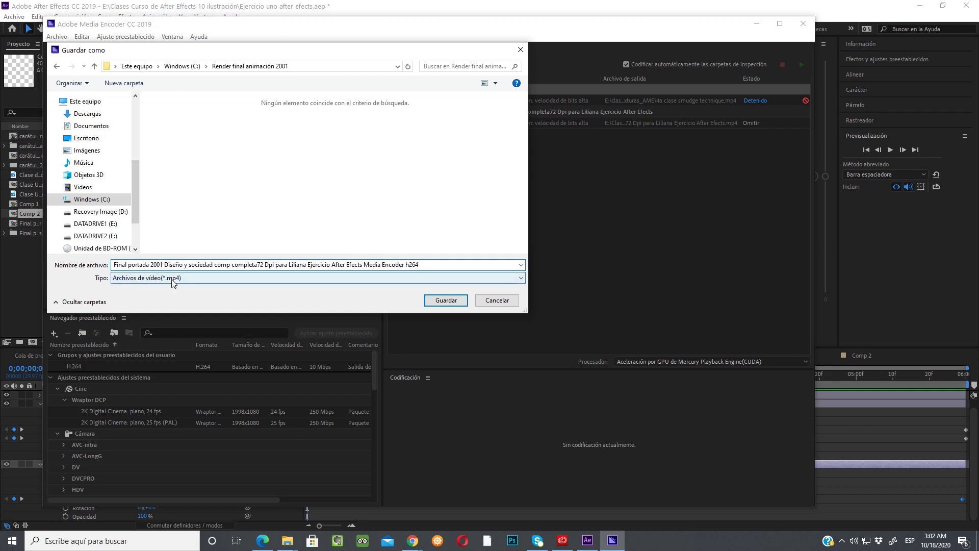
{"action": "left_click", "coordinate": [445, 301]}
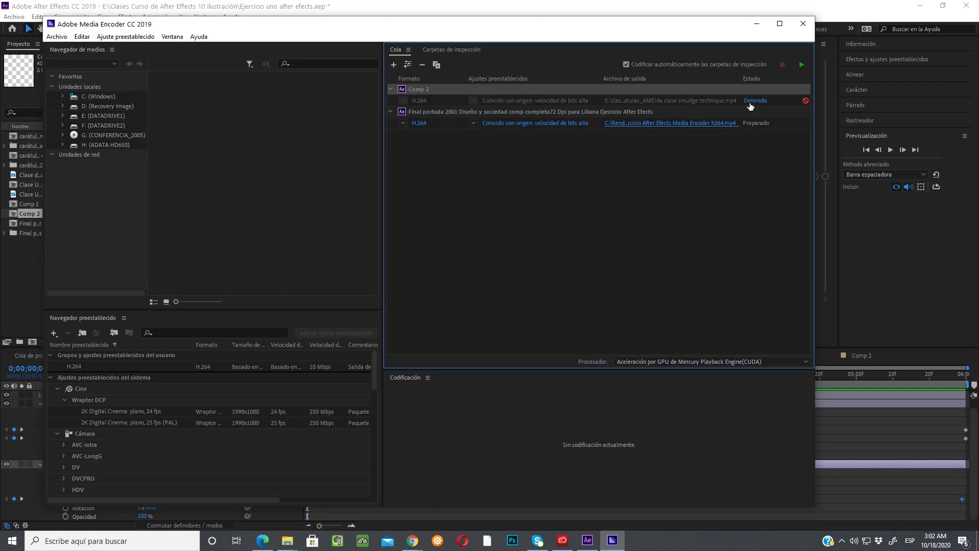
{"action": "left_click", "coordinate": [801, 66]}
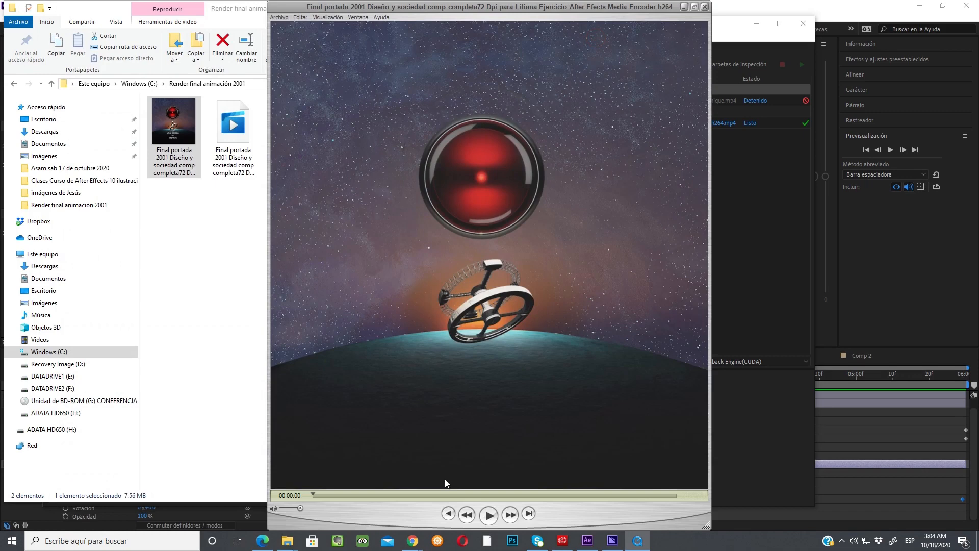
Step: Play the encoded H.264 video in QuickTime Player, replay part of it and close the player
{"action": "left_click", "coordinate": [490, 516]}
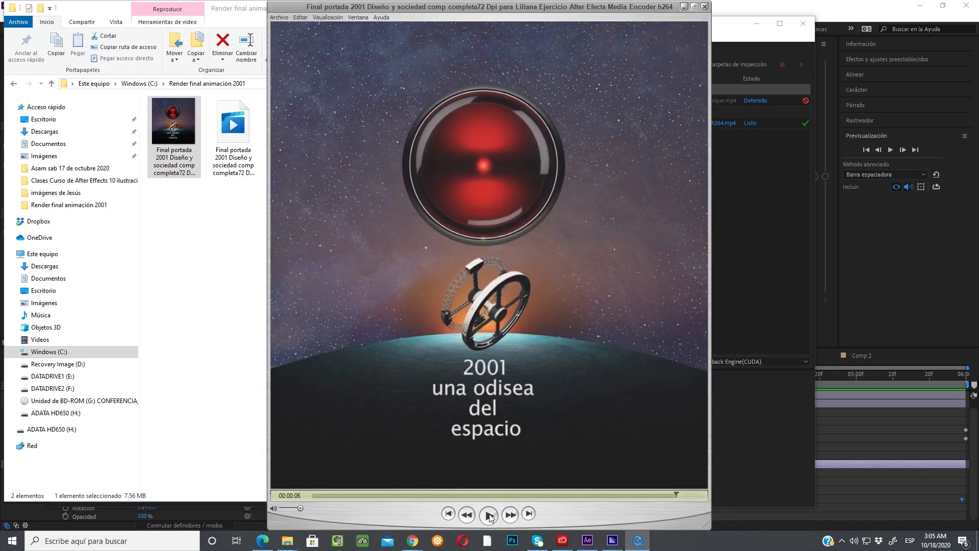
{"action": "left_click", "coordinate": [489, 515]}
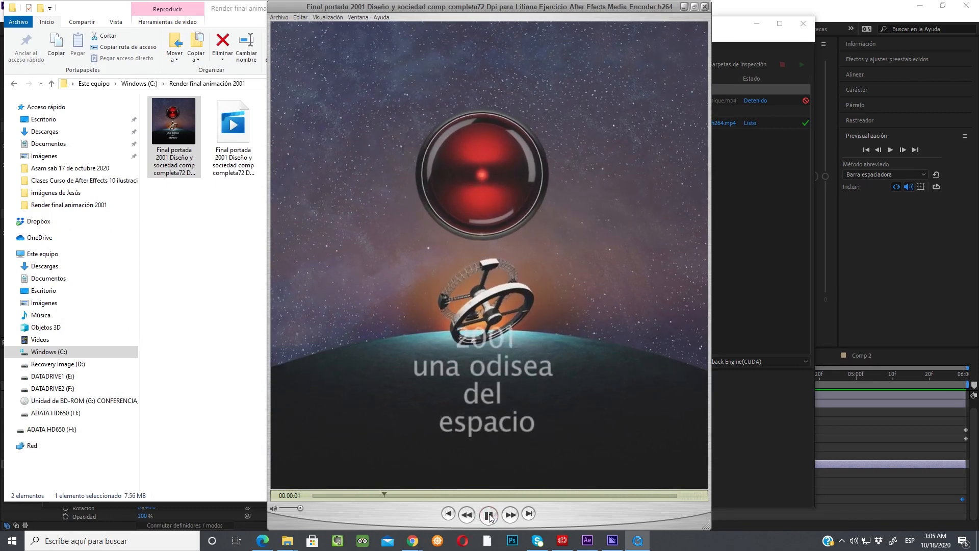
{"action": "left_click", "coordinate": [489, 515]}
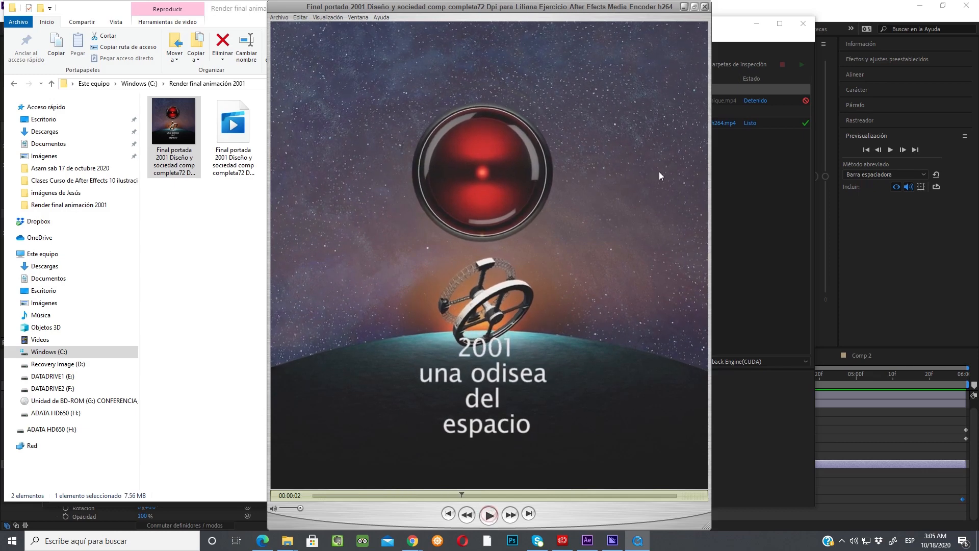
{"action": "left_click", "coordinate": [705, 7]}
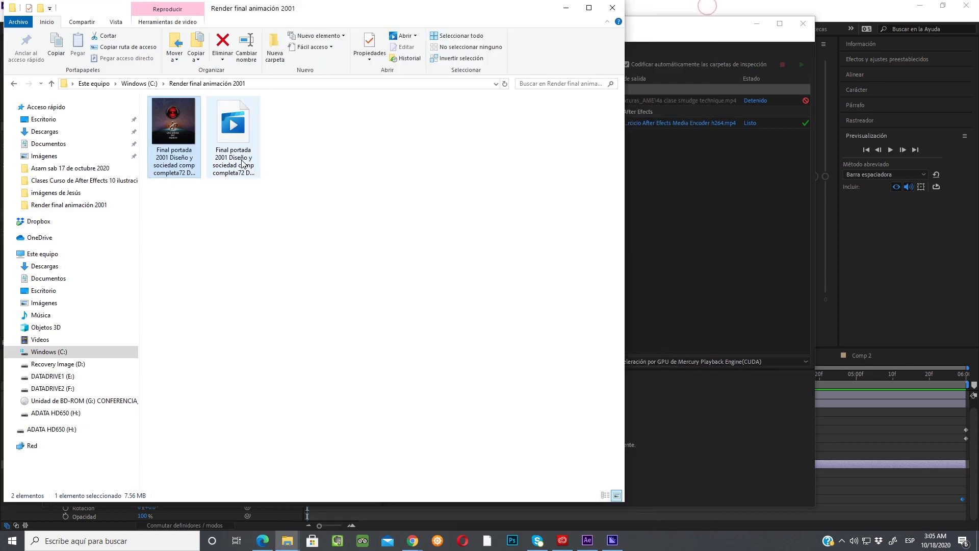
Step: Play the encoded H.264 video in VLC media player, close it and return to the composition in After Effects
{"action": "right_click", "coordinate": [175, 140]}
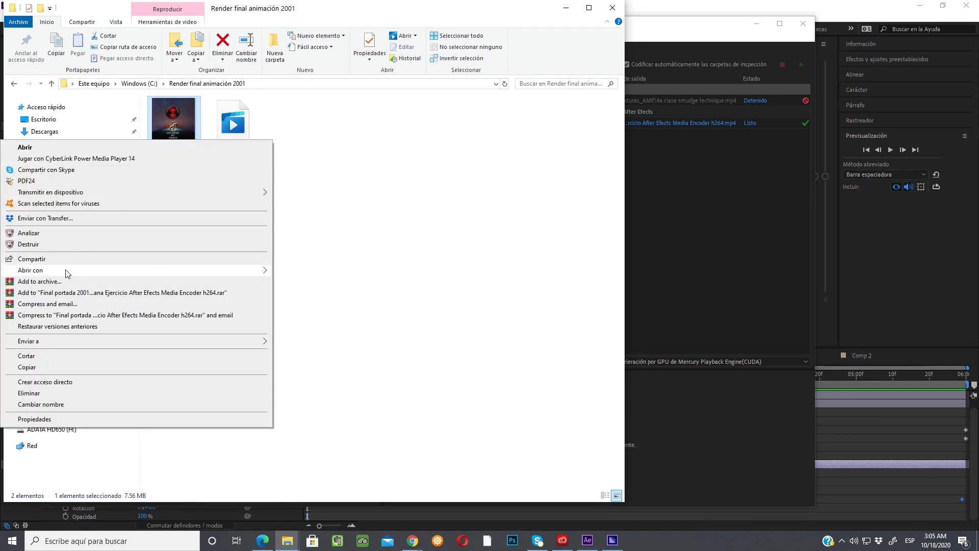
{"action": "mouse_move", "coordinate": [66, 272]}
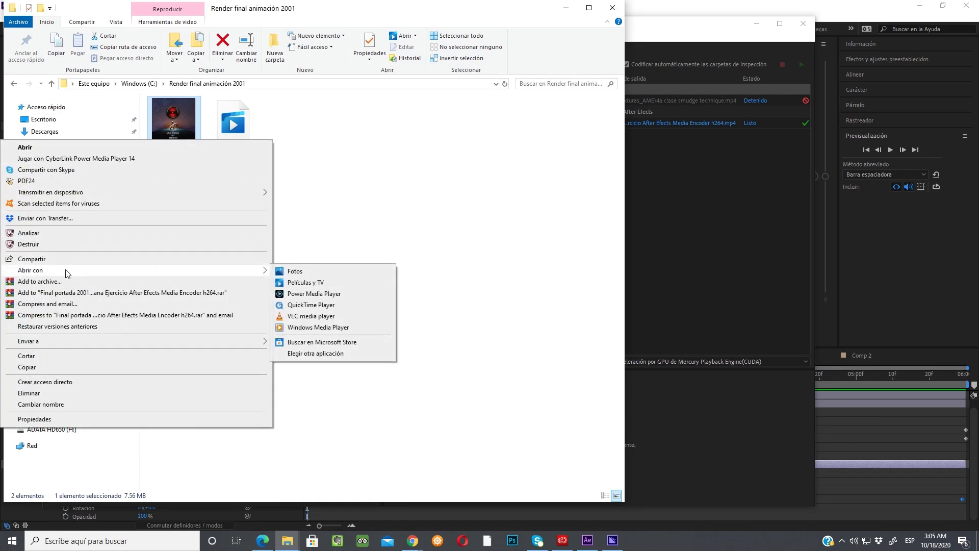
{"action": "left_click", "coordinate": [315, 316]}
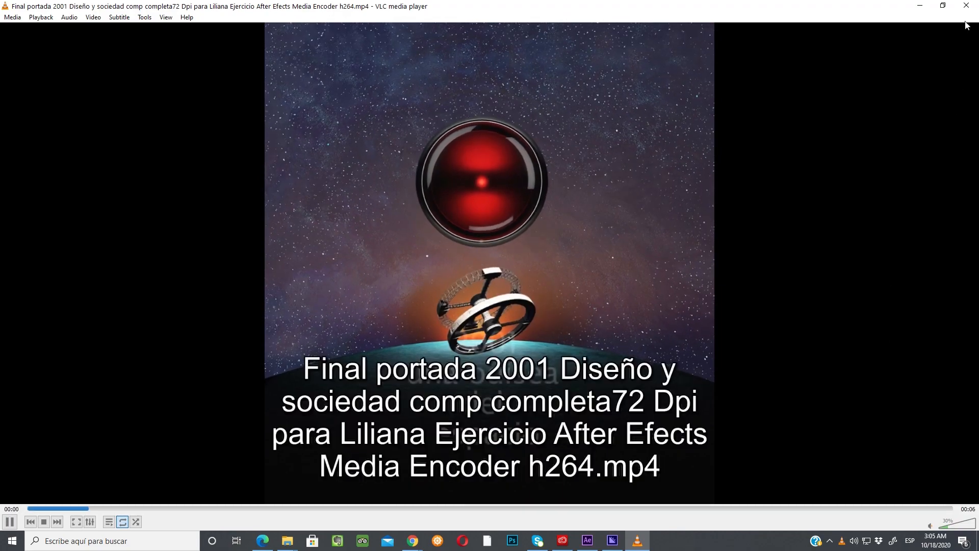
{"action": "left_click", "coordinate": [963, 6]}
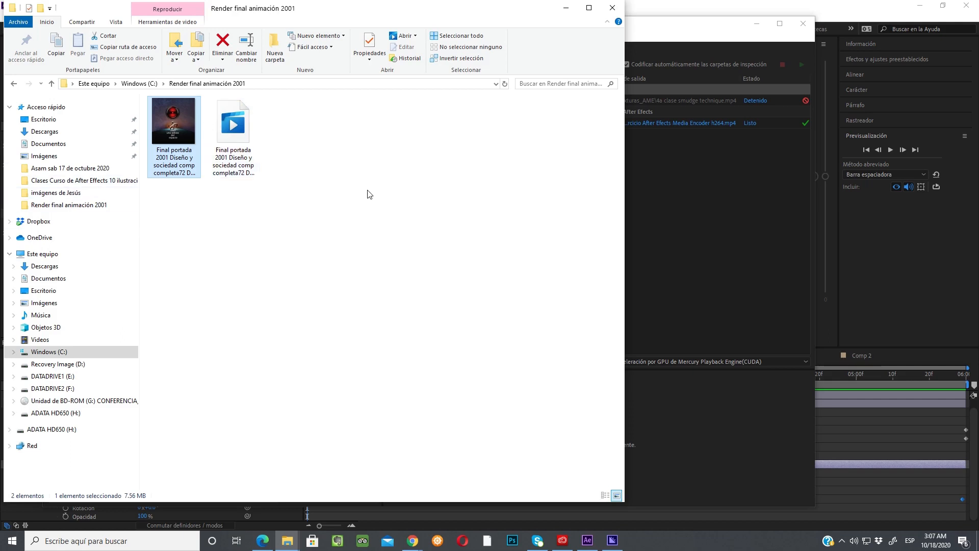
{"action": "left_click", "coordinate": [566, 7]}
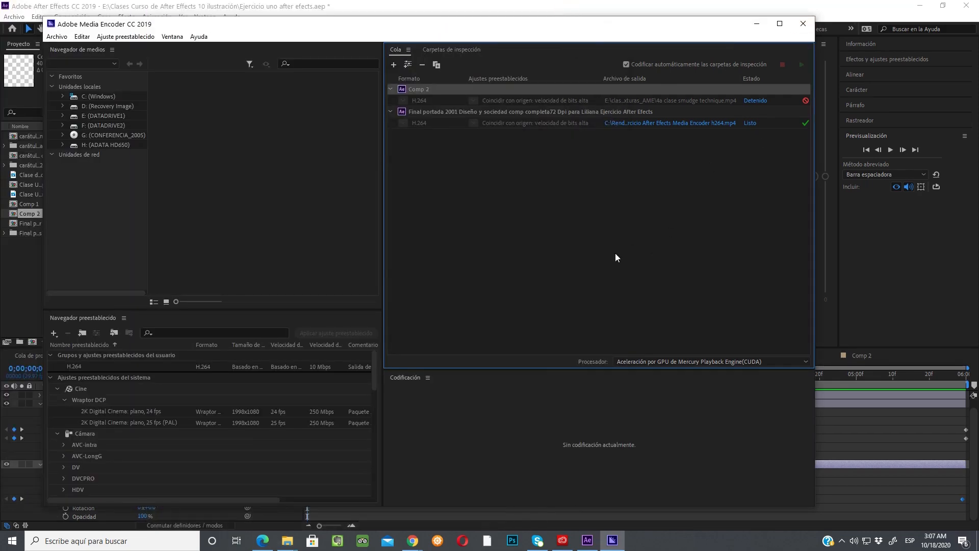
{"action": "left_click", "coordinate": [759, 23]}
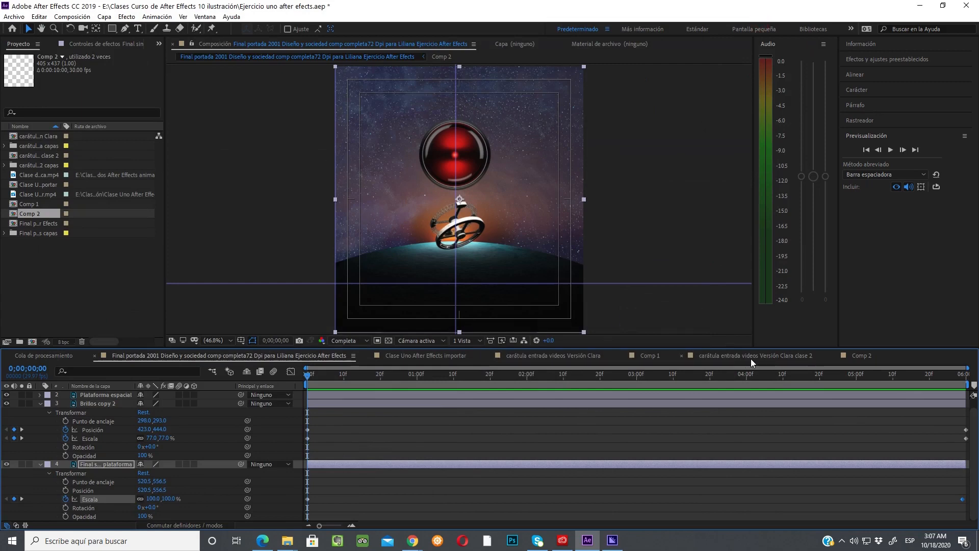